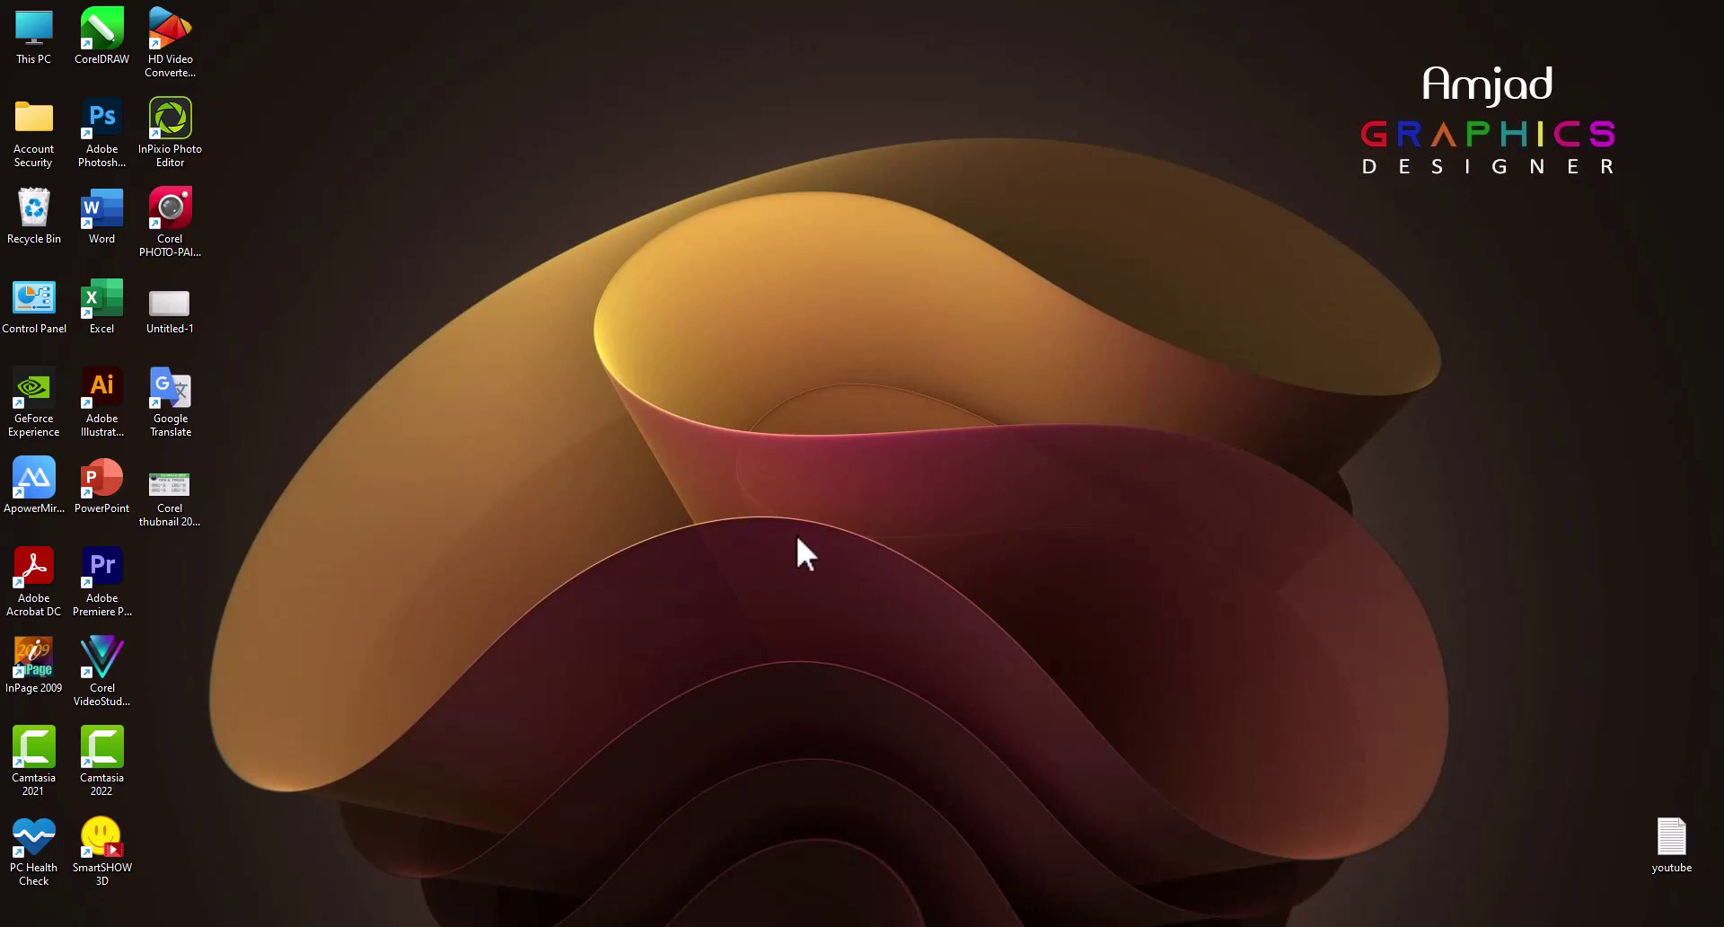
Step: Look over the shortcut tips in the Corel thumbnail image on the desktop, and switch to CorelDRAW
double_click(191, 491)
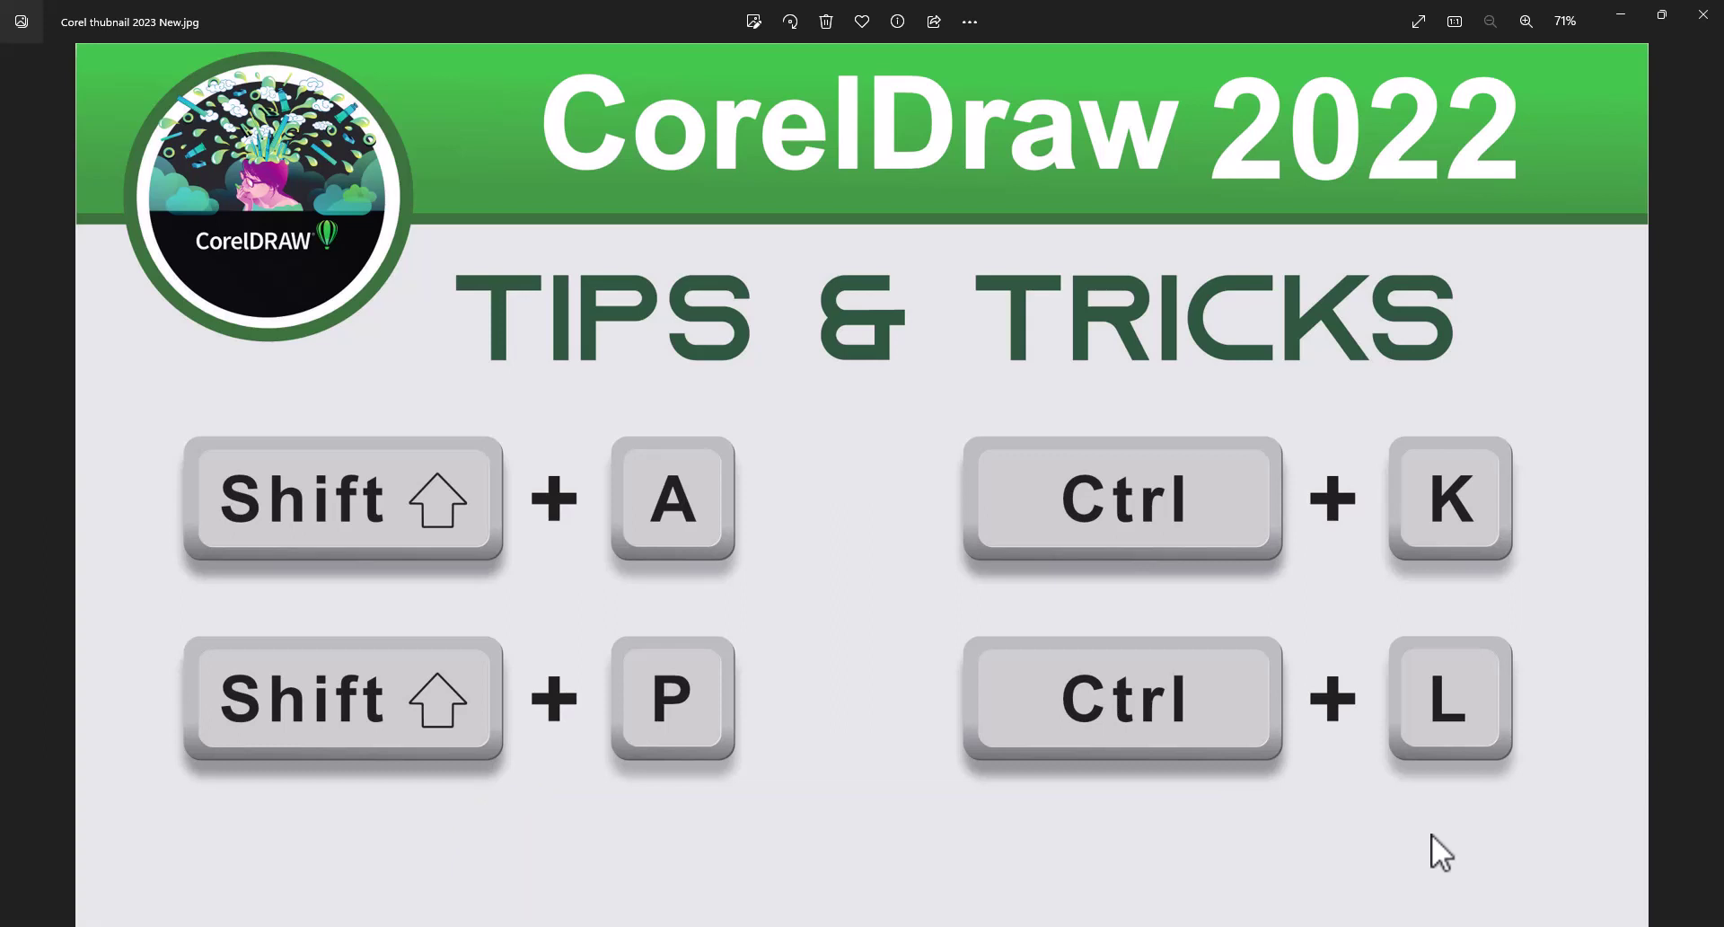
click(1703, 14)
mouse_move(987, 924)
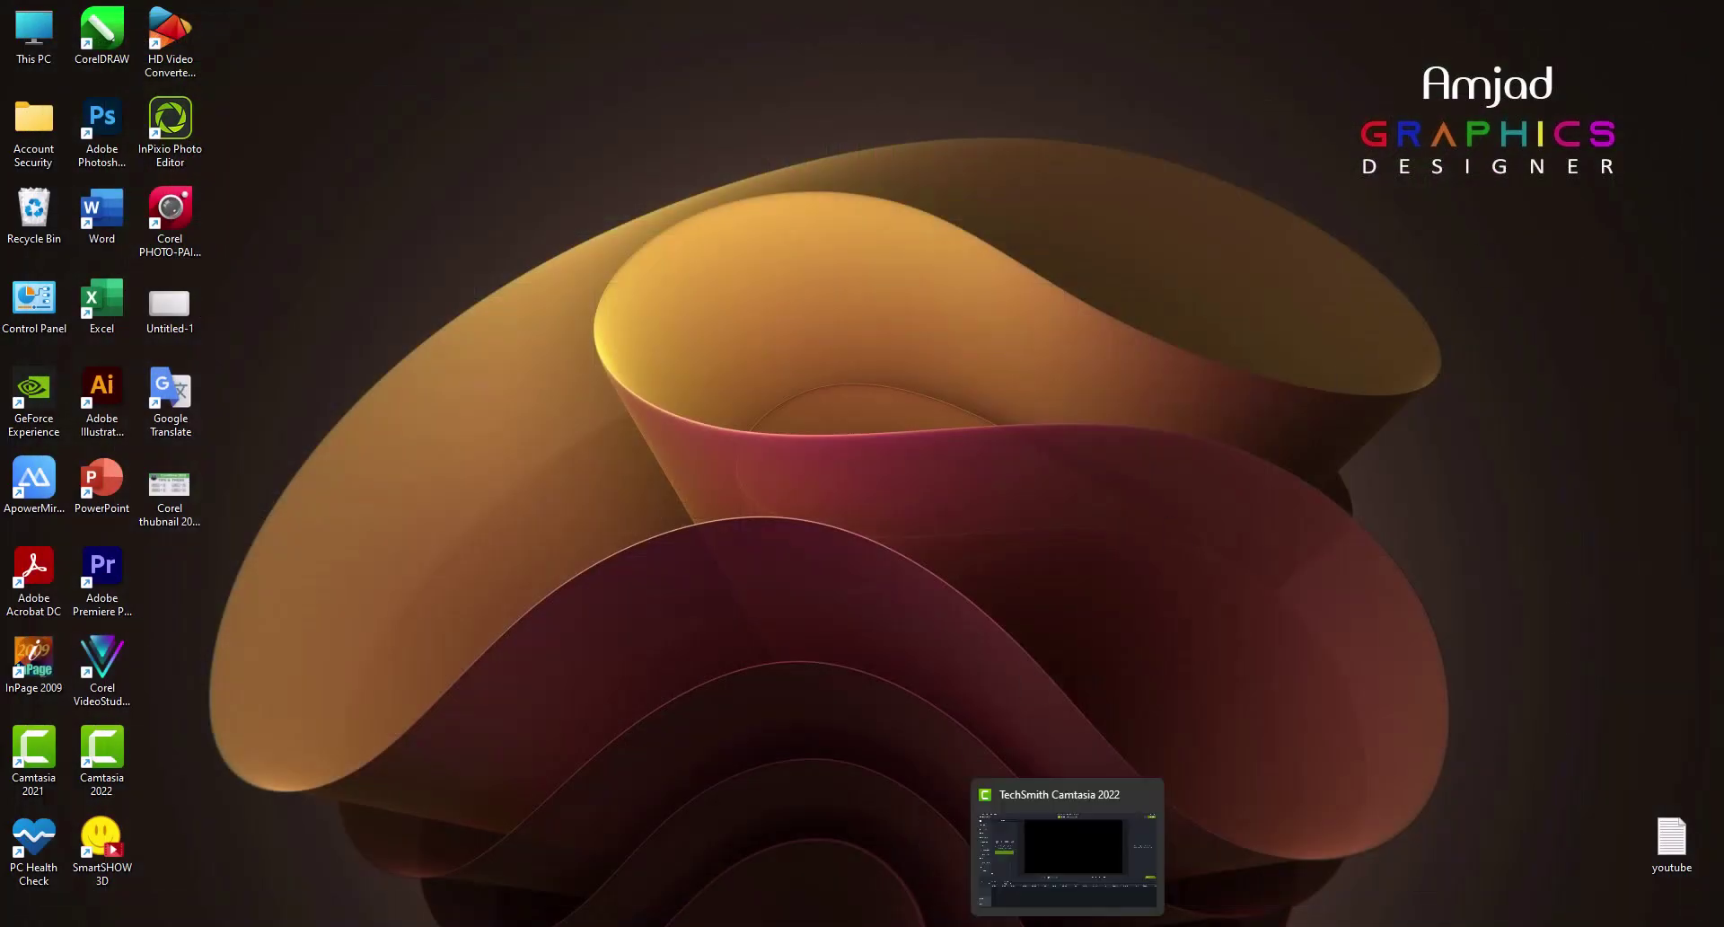
click(943, 902)
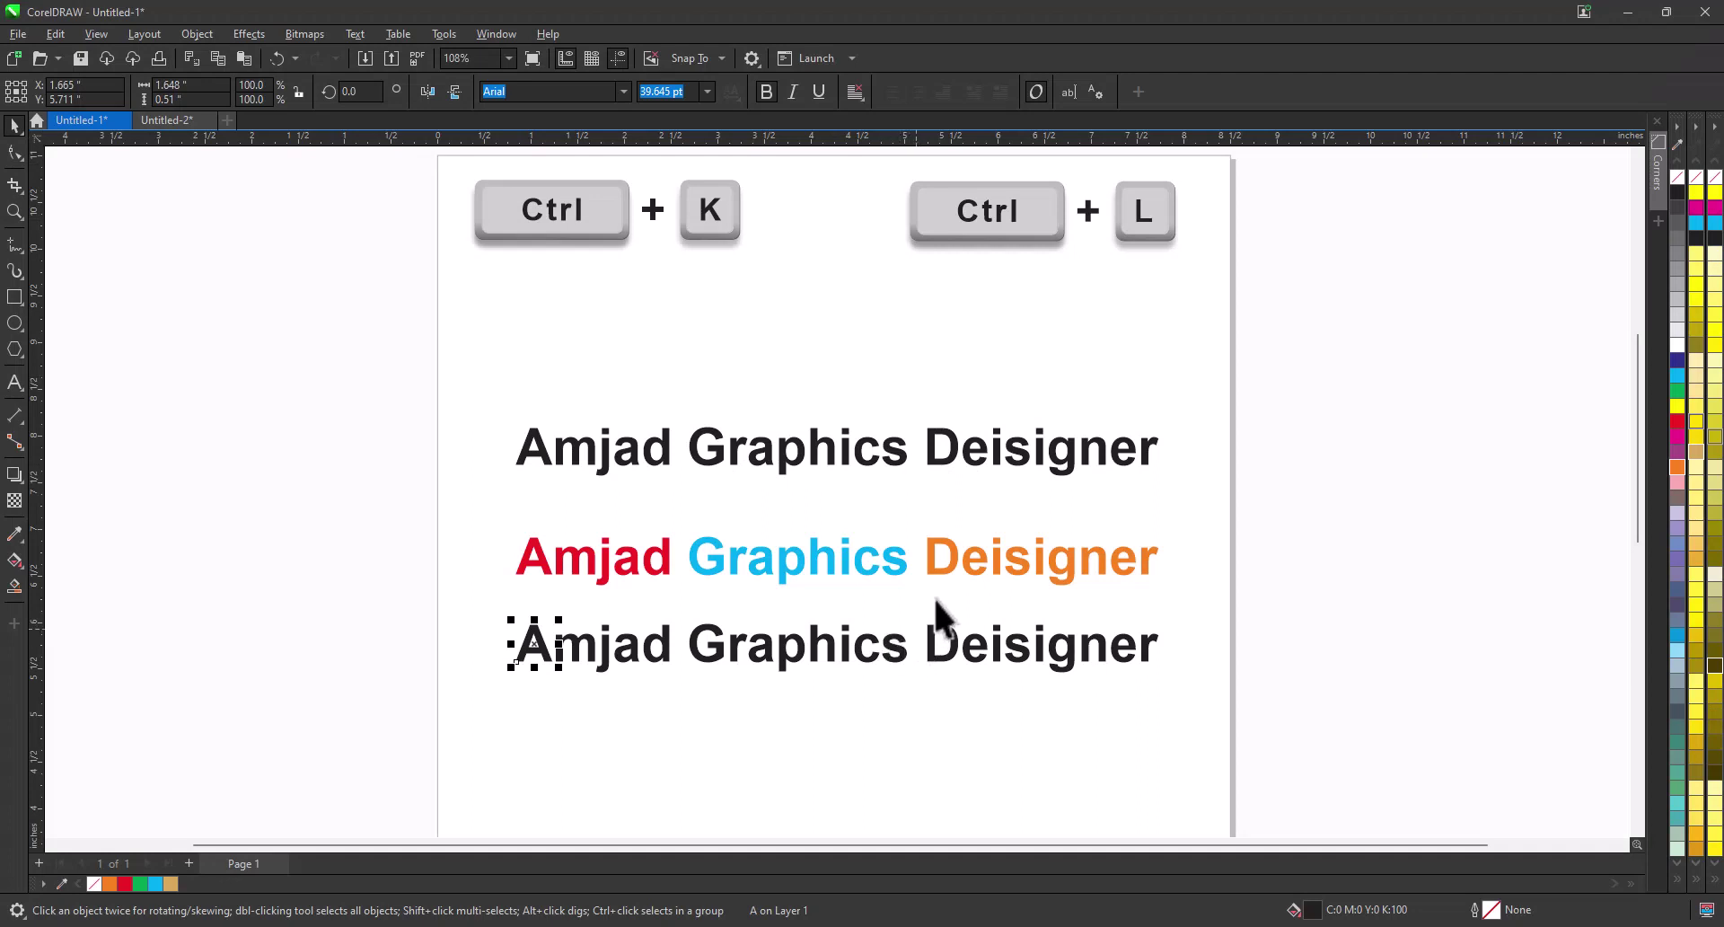
Step: Try moving the sample lines, separated coloured words and single letters, and undo the moves of the letters A and m
mouse_move(945, 465)
mouse_down()
mouse_move(941, 427)
mouse_move(923, 454)
mouse_move(934, 442)
mouse_up()
mouse_move(672, 588)
mouse_down()
mouse_move(639, 584)
mouse_move(687, 591)
mouse_up()
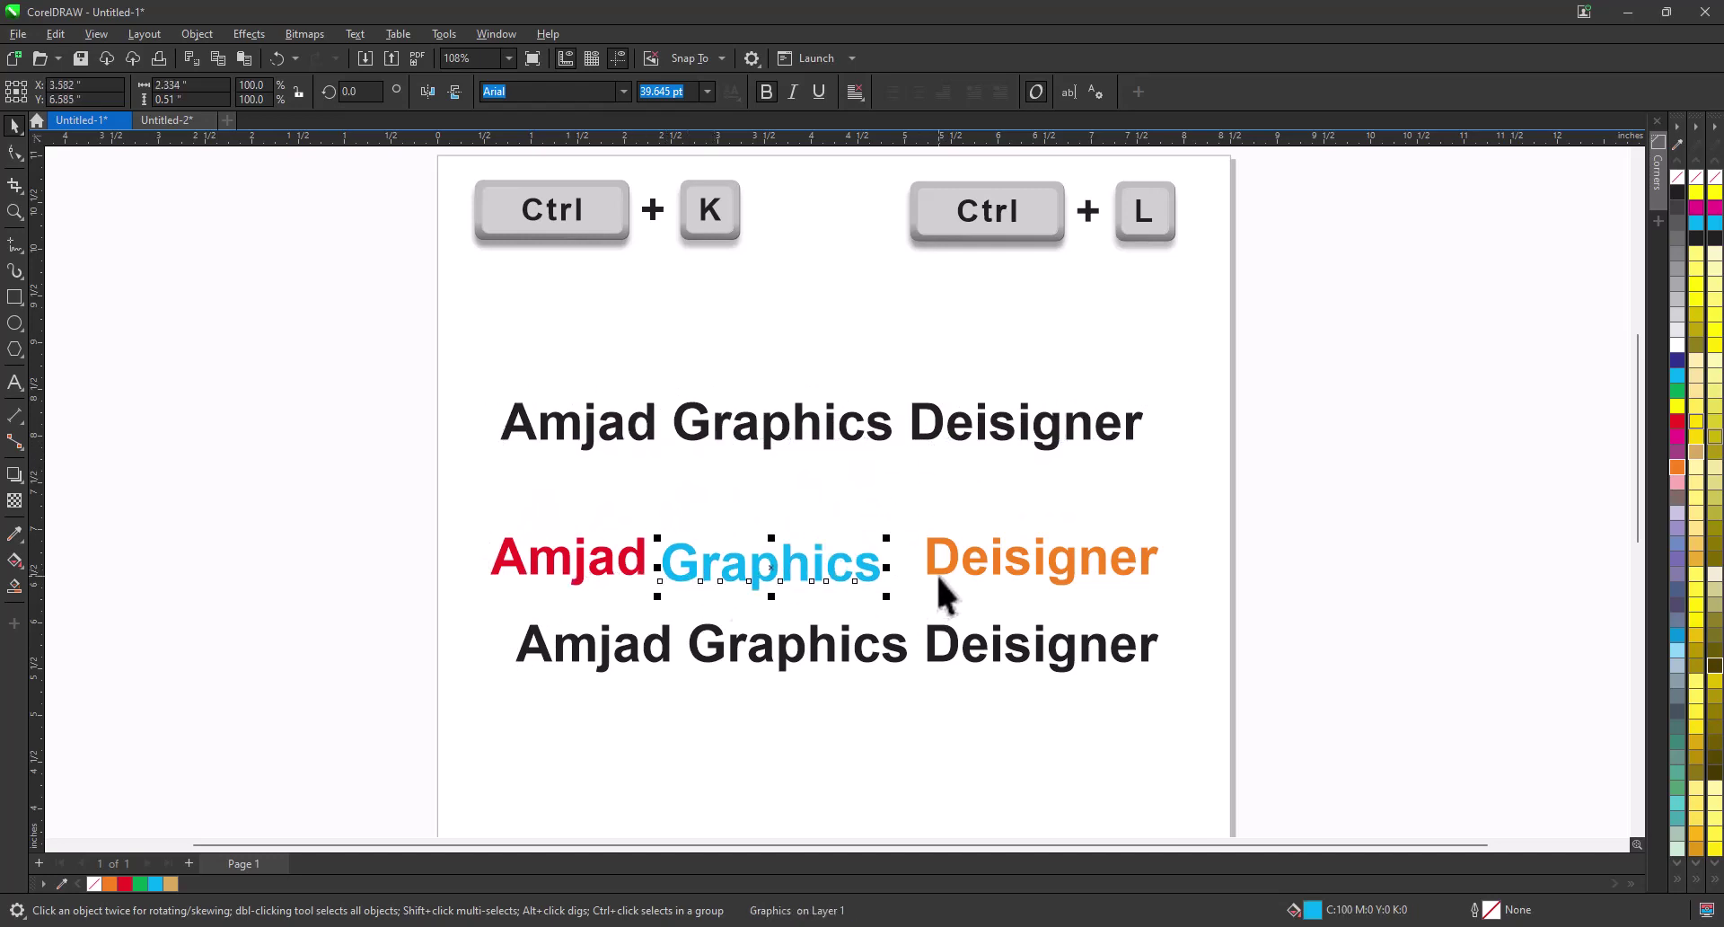
drag(938, 579, 957, 552)
mouse_move(542, 660)
mouse_down()
mouse_move(527, 692)
mouse_move(510, 684)
mouse_move(537, 683)
mouse_up()
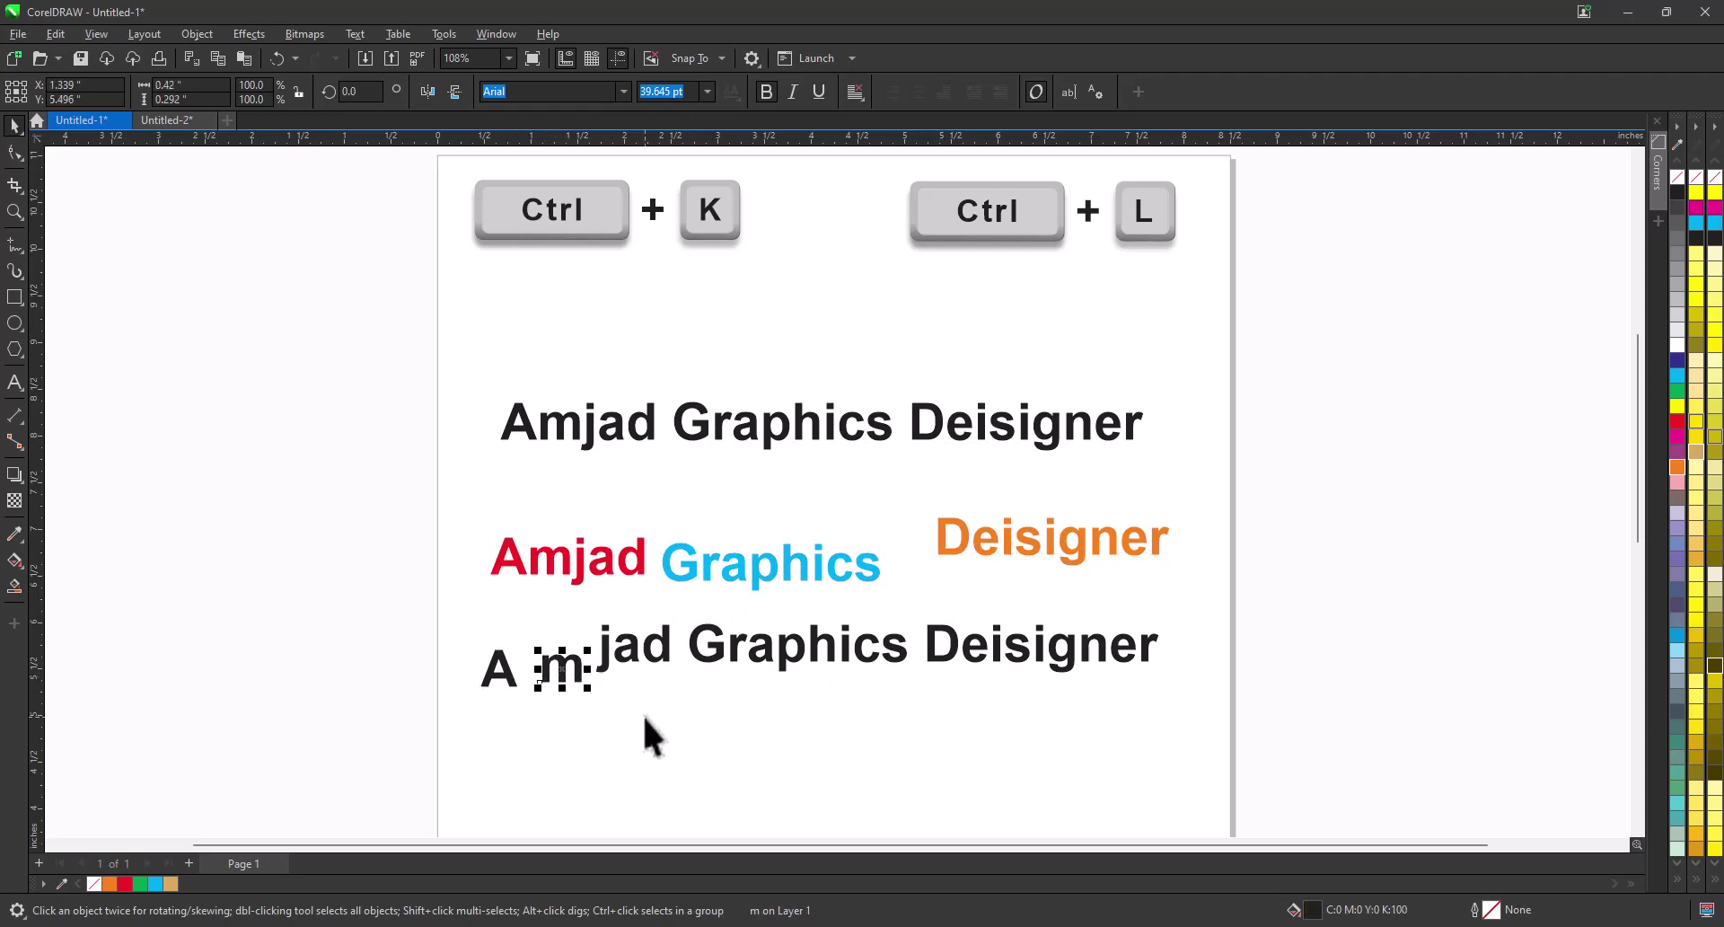
key(ctrl+z)
key(ctrl+z)
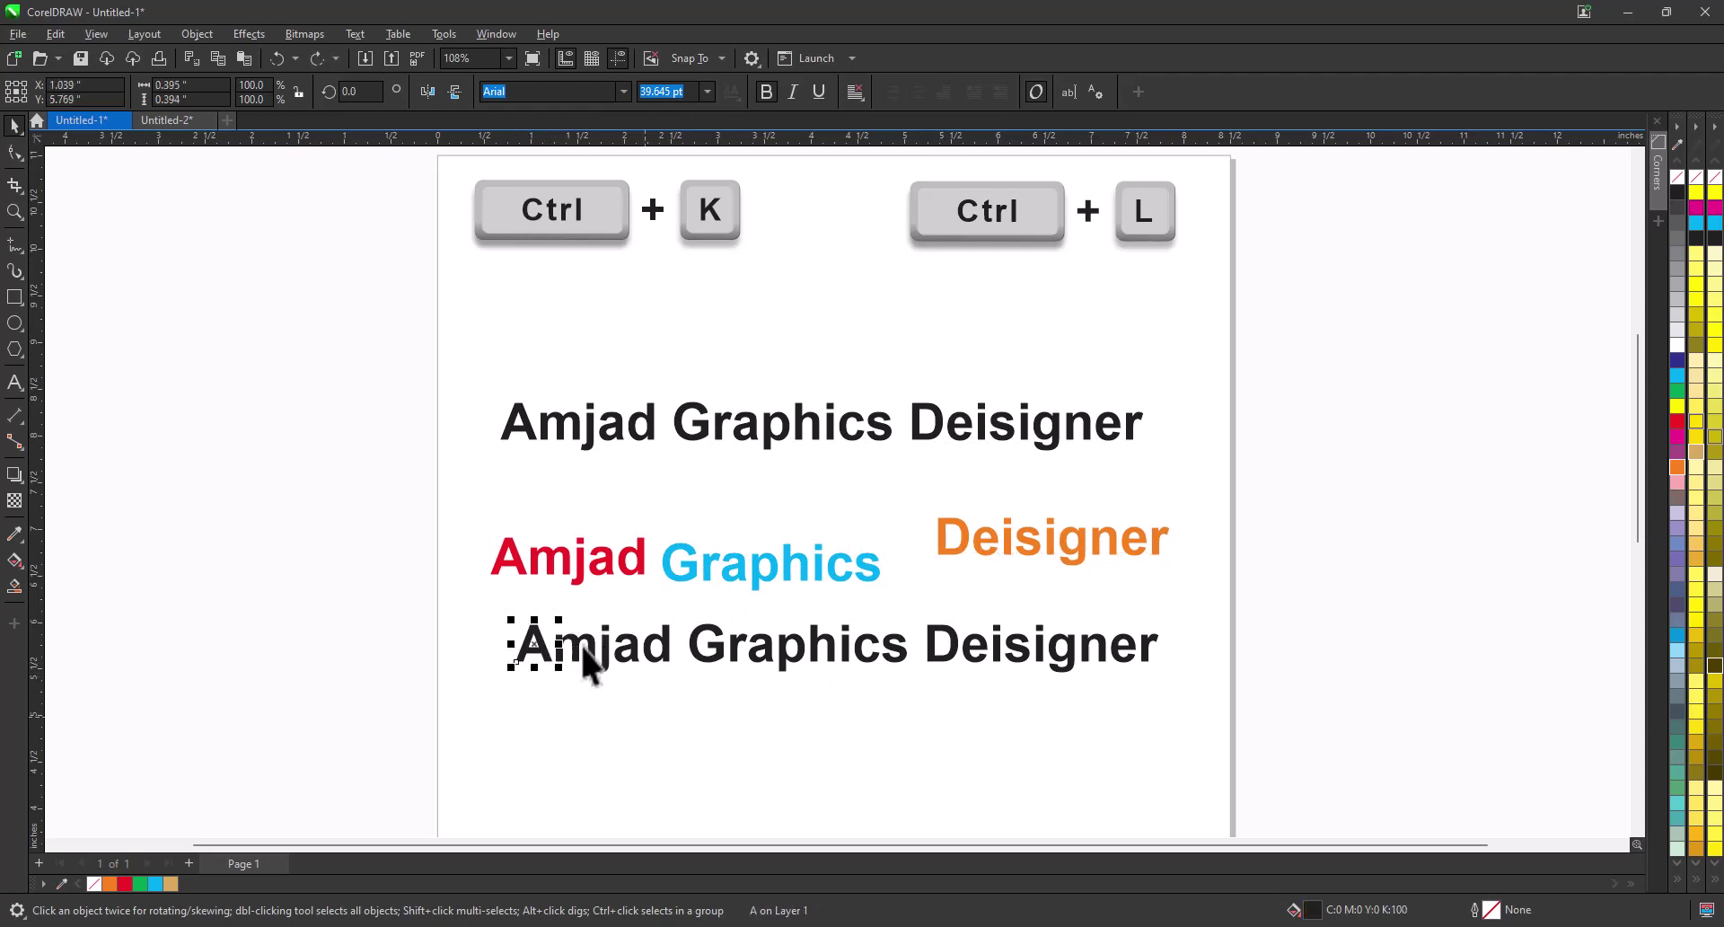
Step: Delete the coloured text line and the black line below it, and move the remaining text line up slightly
drag(447, 523, 1050, 705)
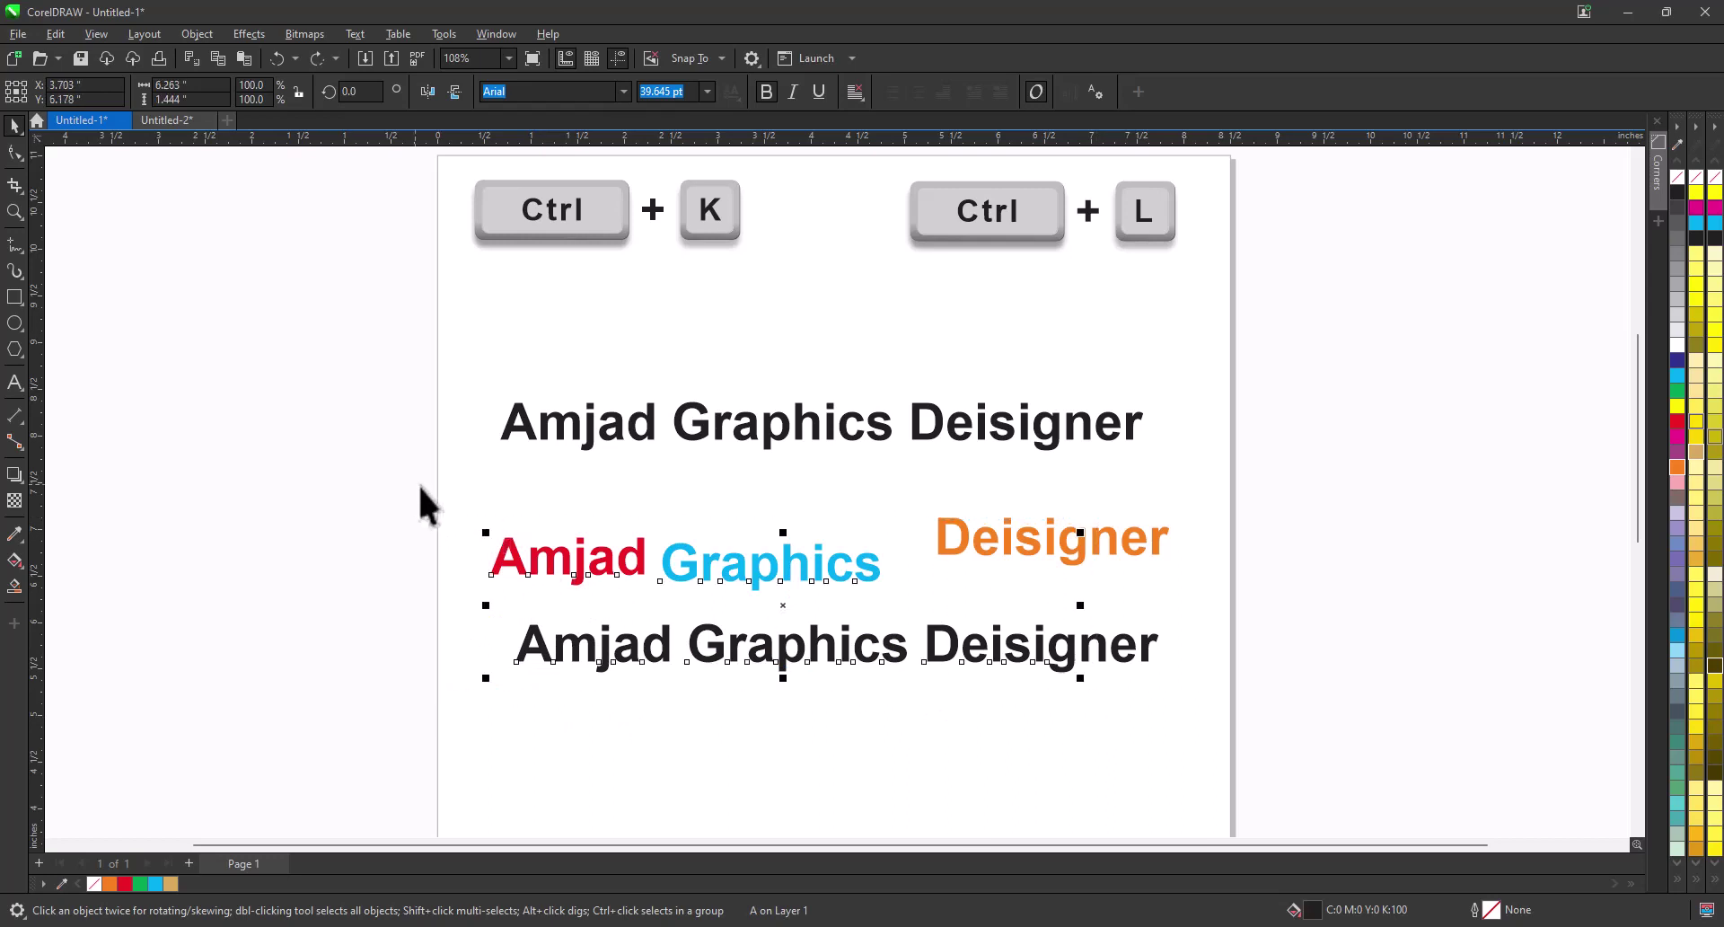
drag(416, 485, 1194, 702)
key(Delete)
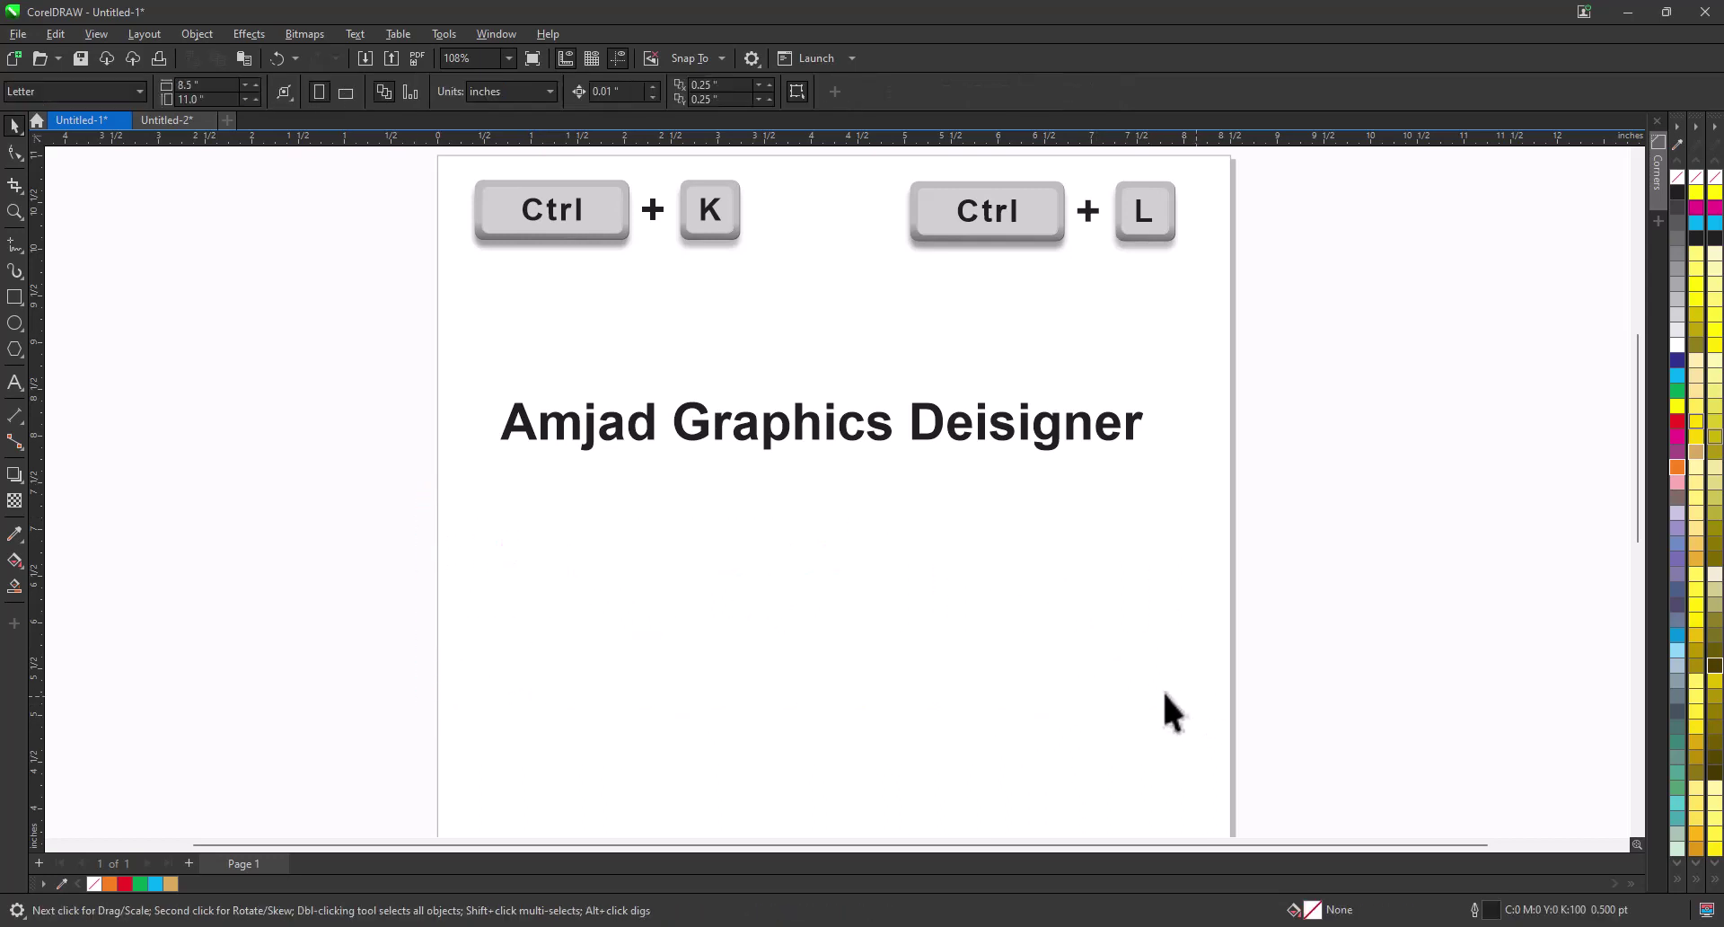
drag(832, 433, 834, 396)
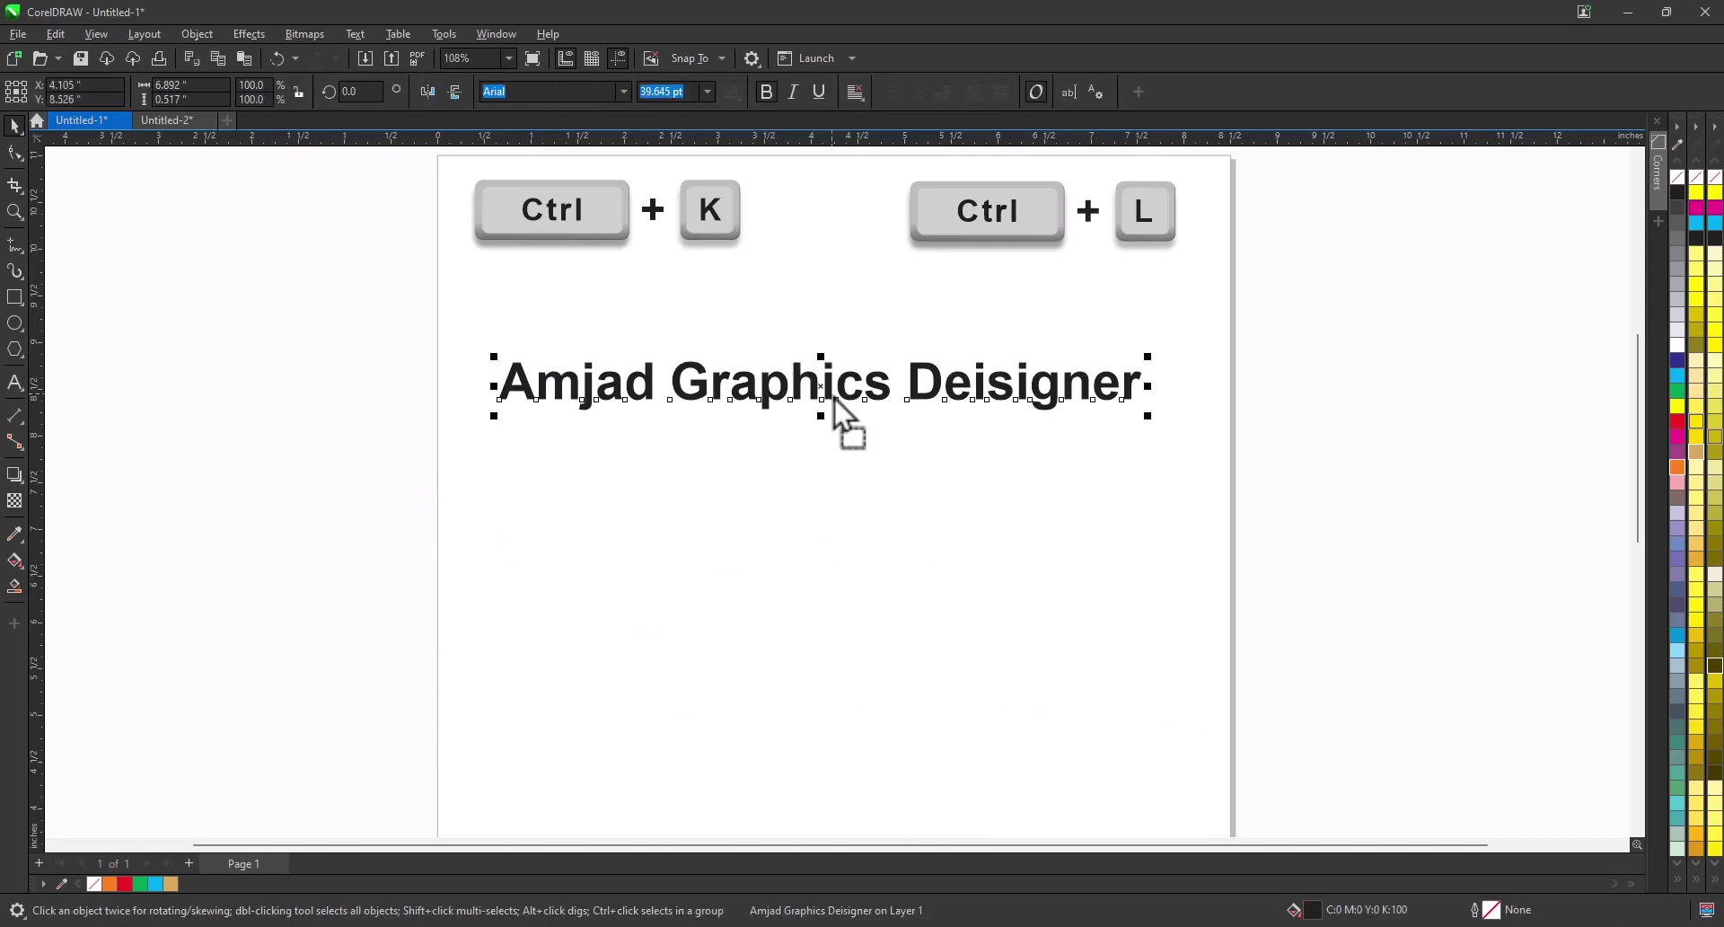
Step: Add the artistic text "Amjad Graphics Designer" below the existing text line
click(14, 386)
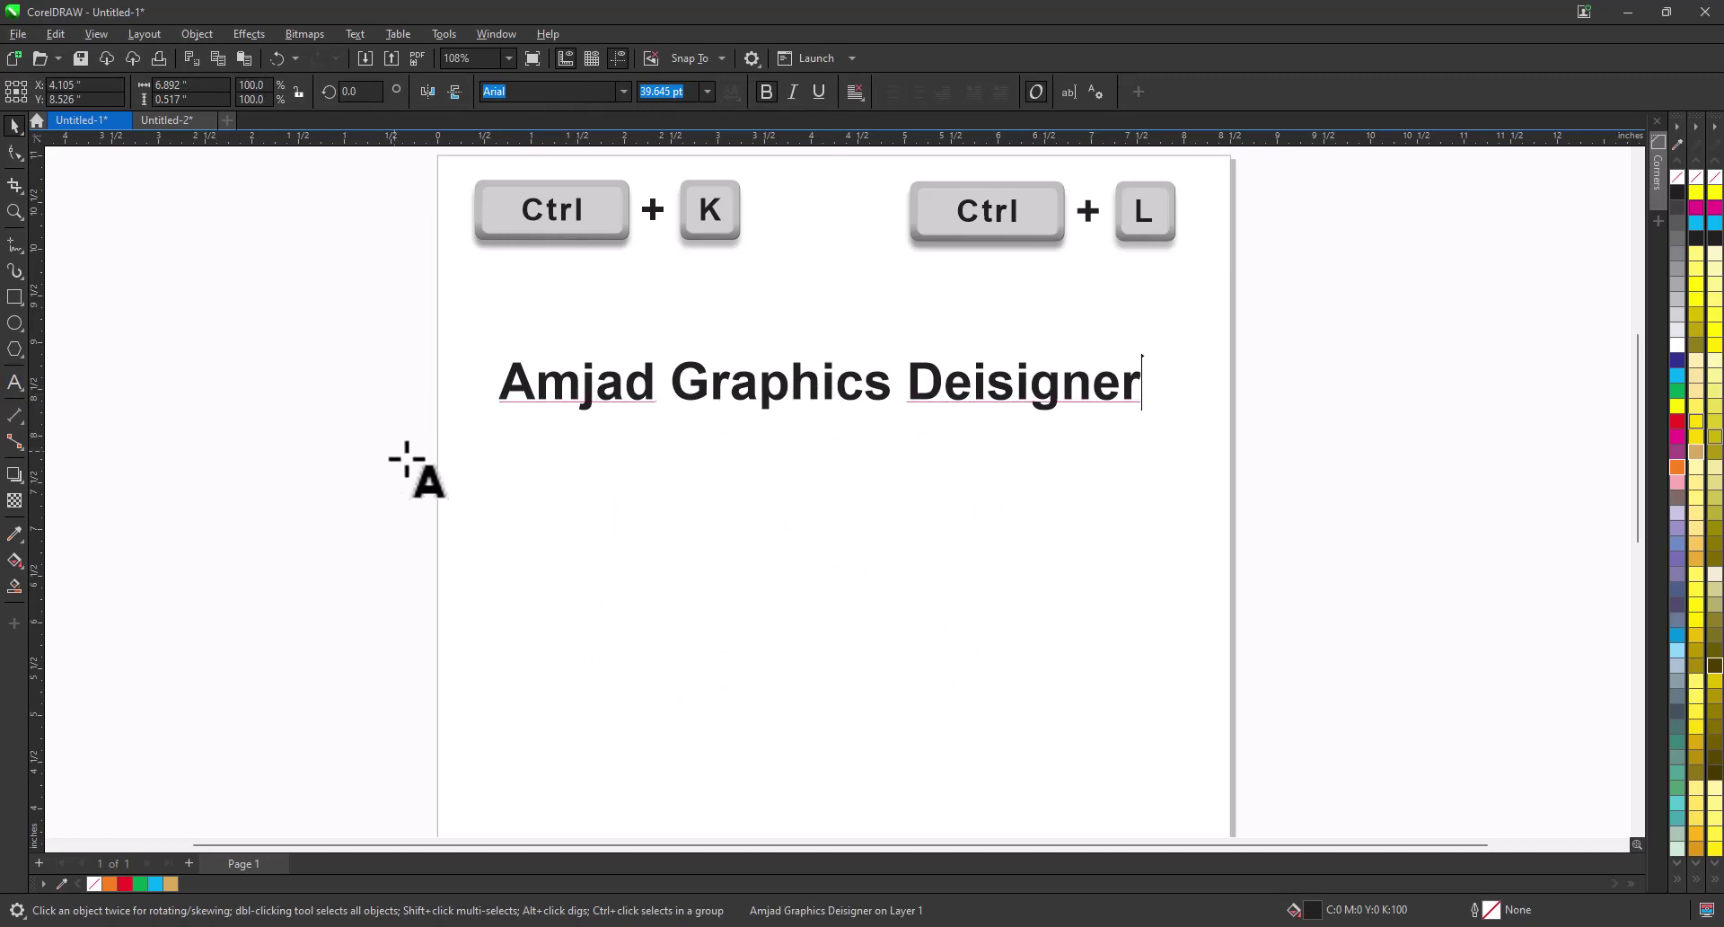
click(517, 501)
key(ctrl+z)
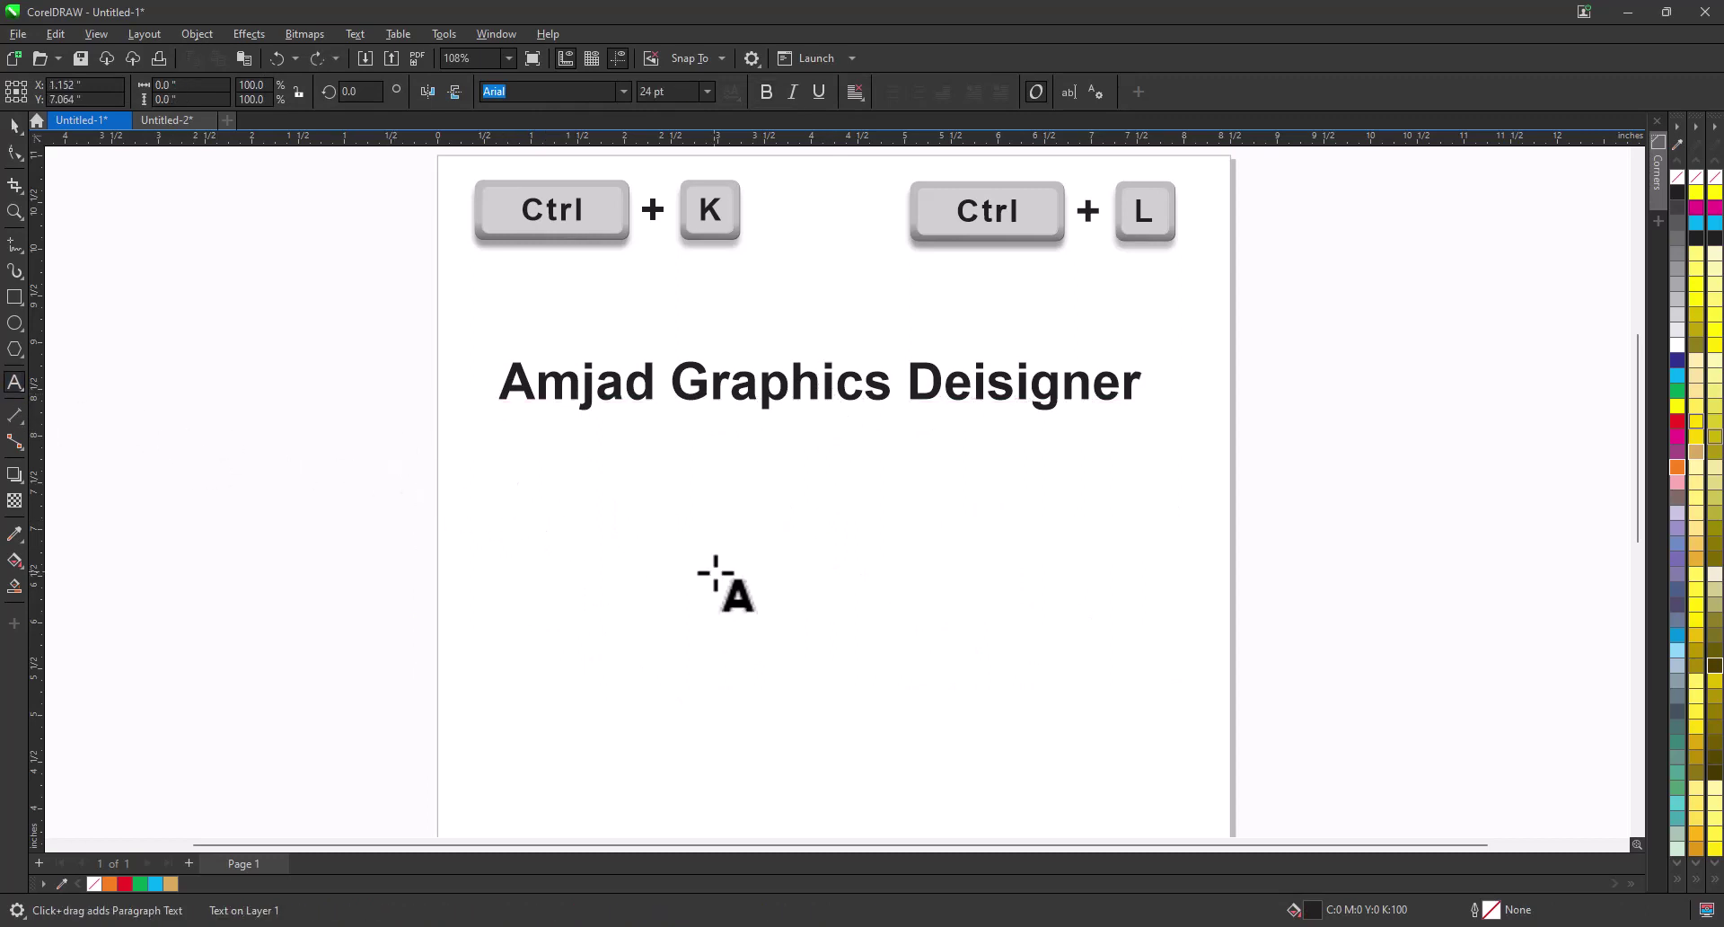
text(Amjad G)
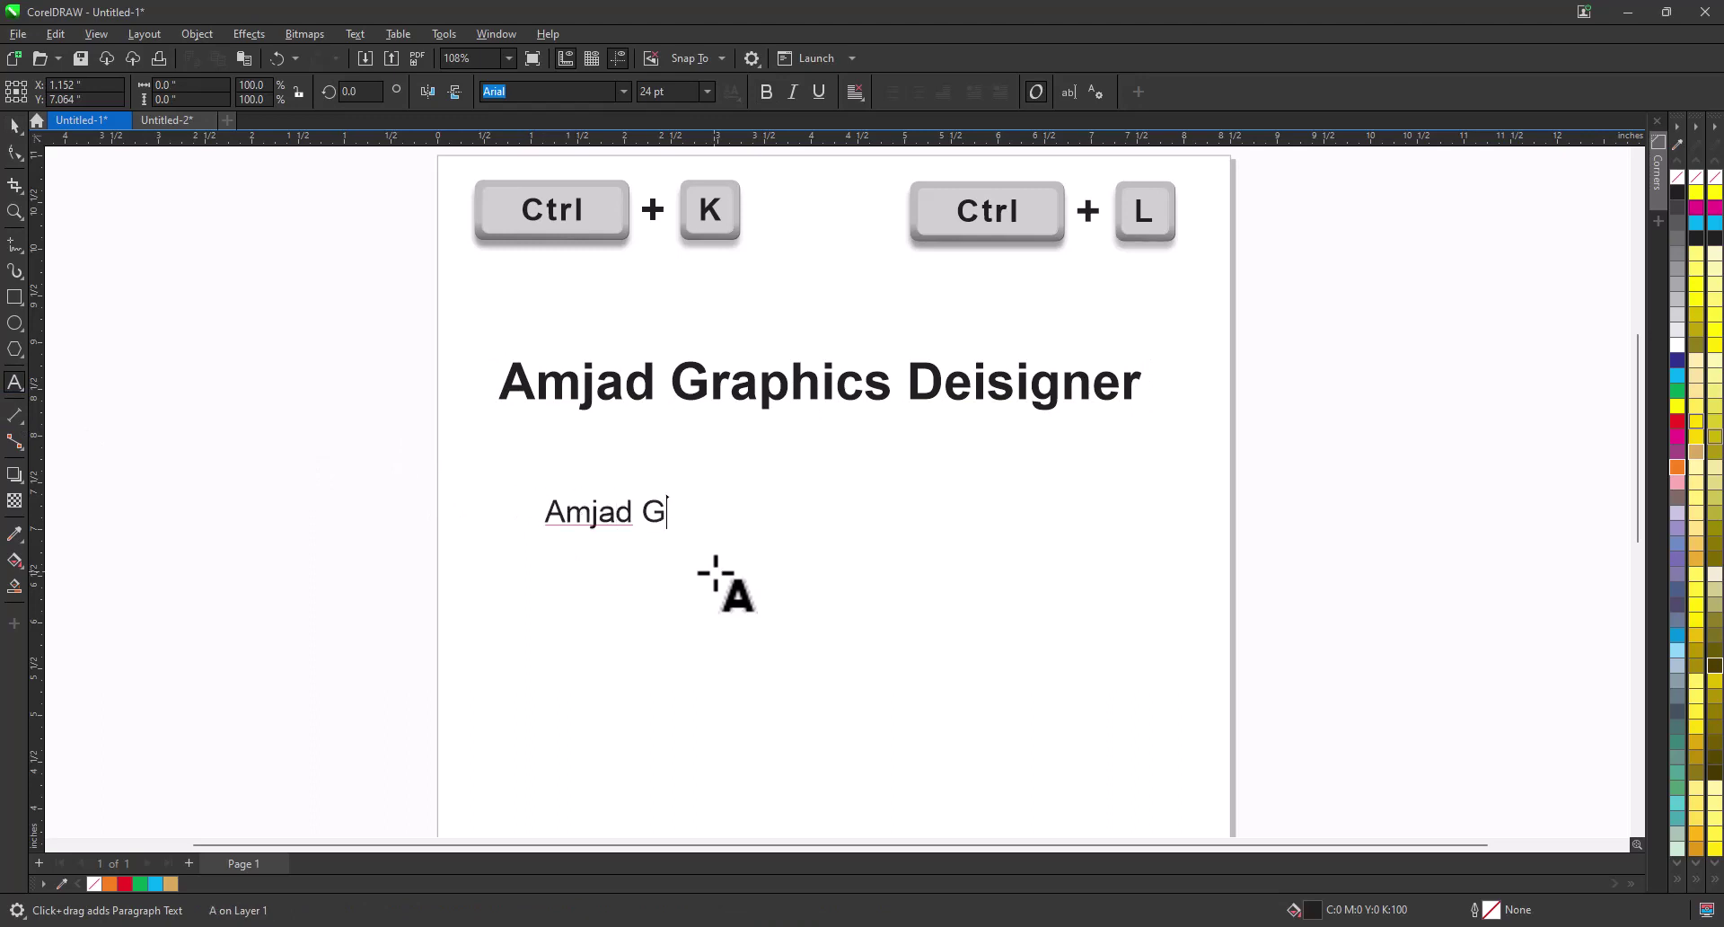
text(raphics Designer)
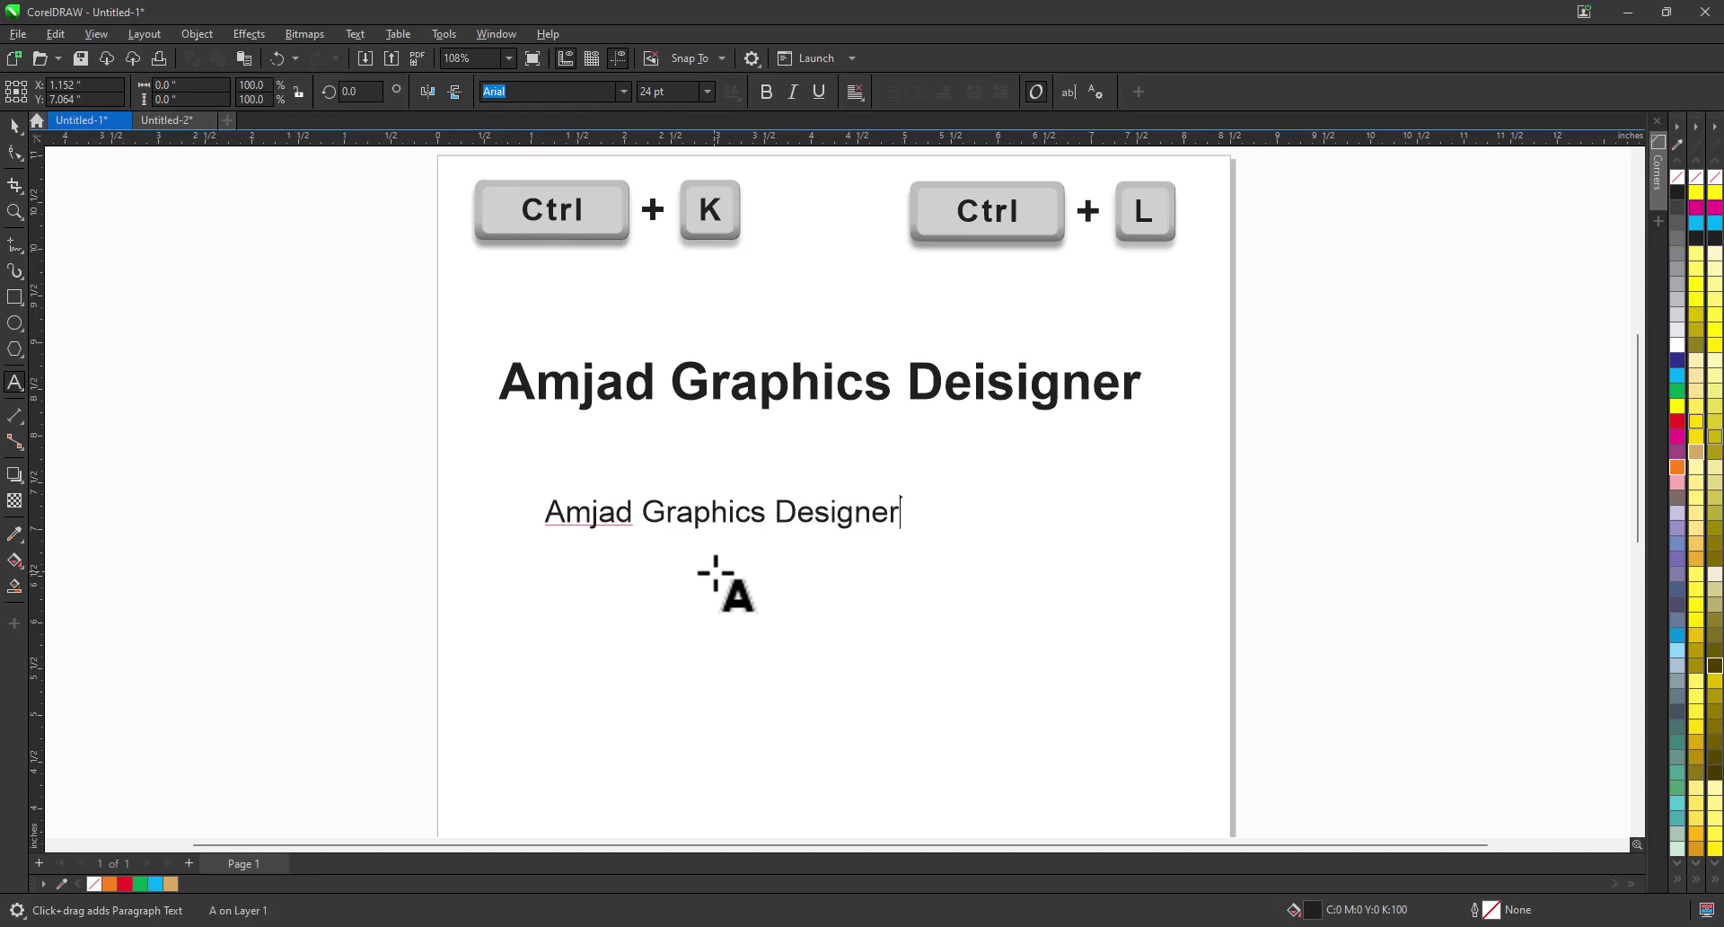
key(Escape)
click(15, 126)
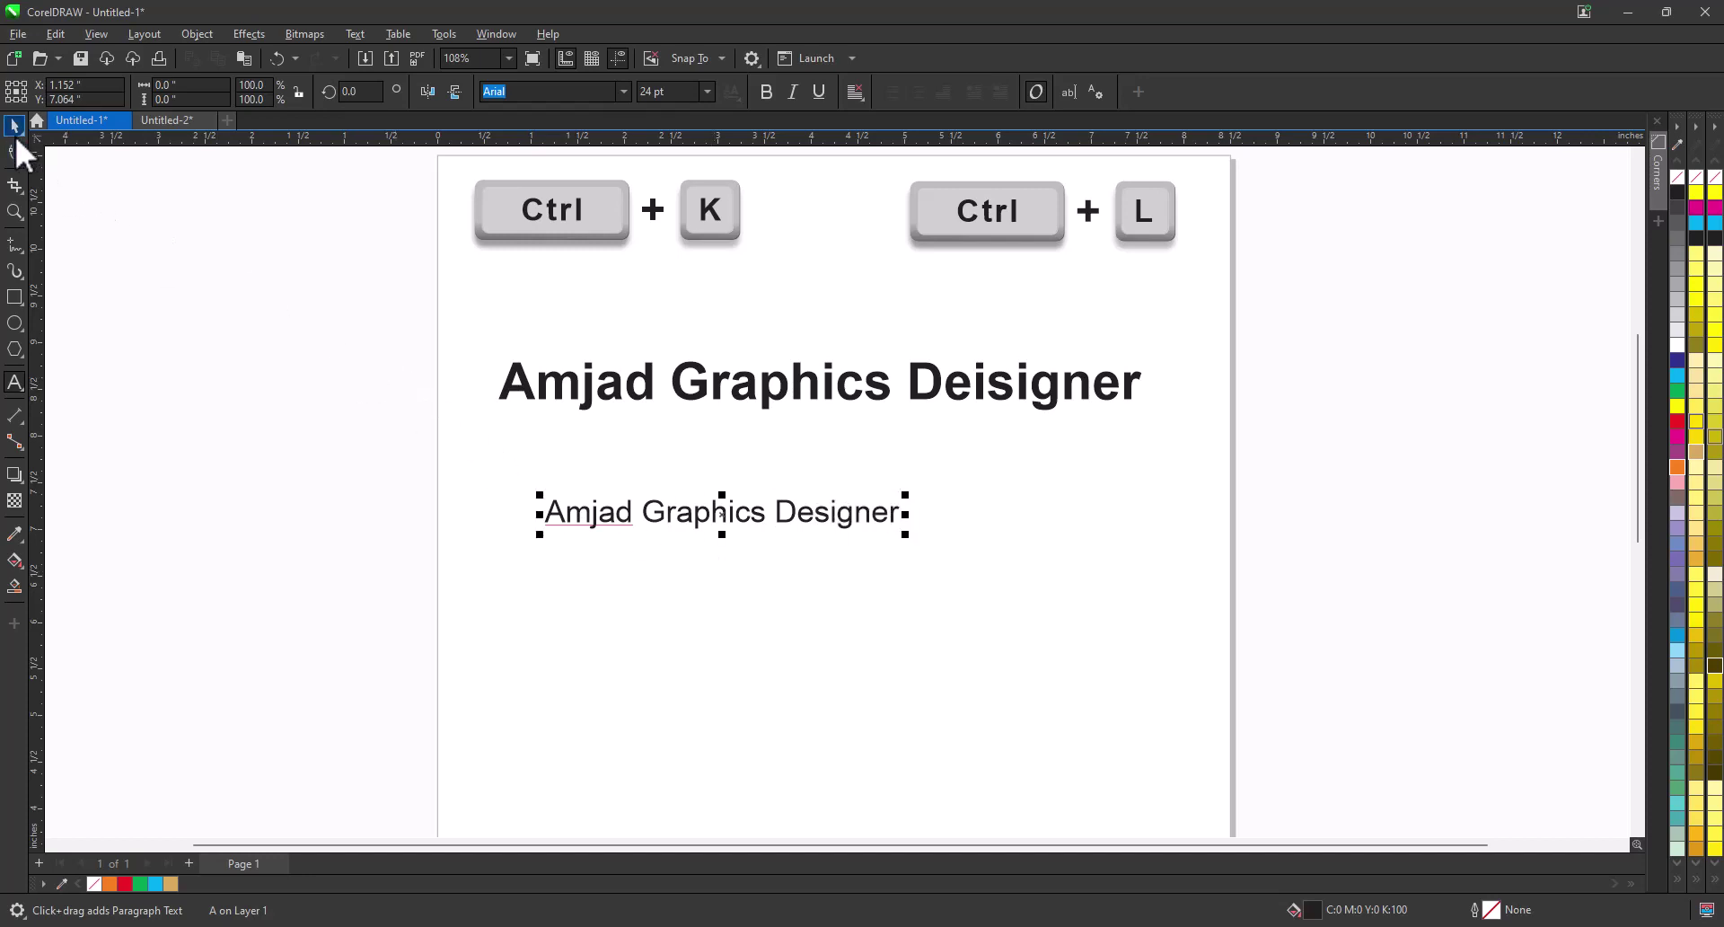
Step: Enlarge the new text to about 38.6 pt in bold, and delete the misspelled line above it
drag(906, 535, 1128, 597)
click(766, 92)
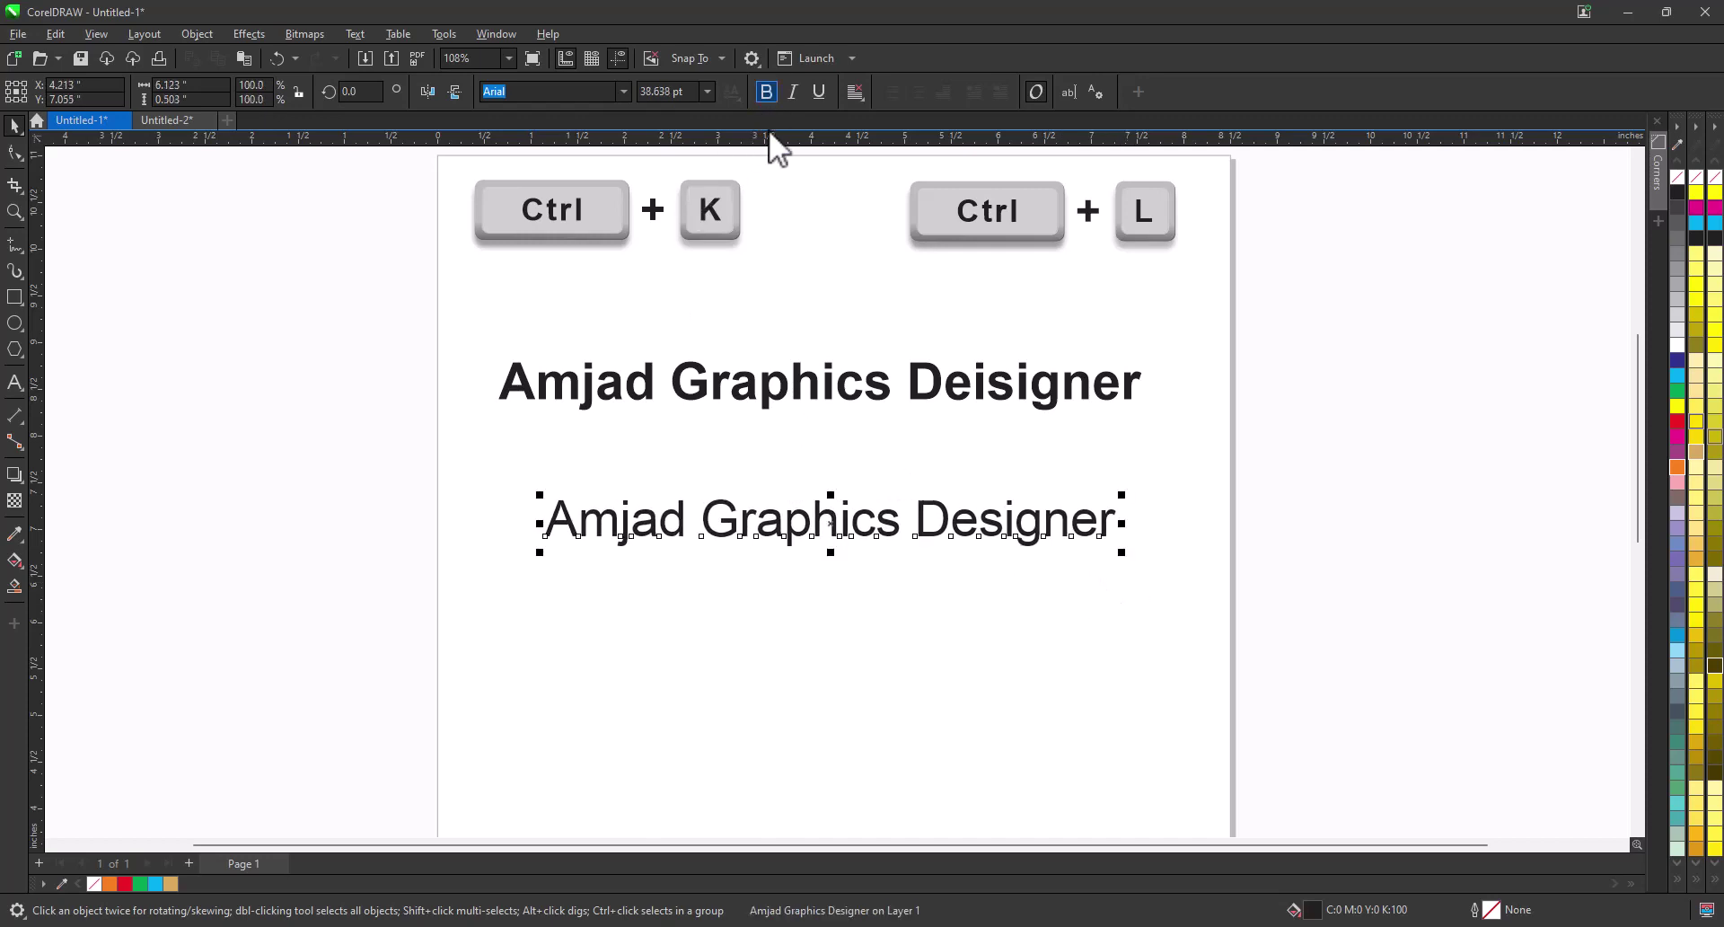
click(766, 401)
key(Delete)
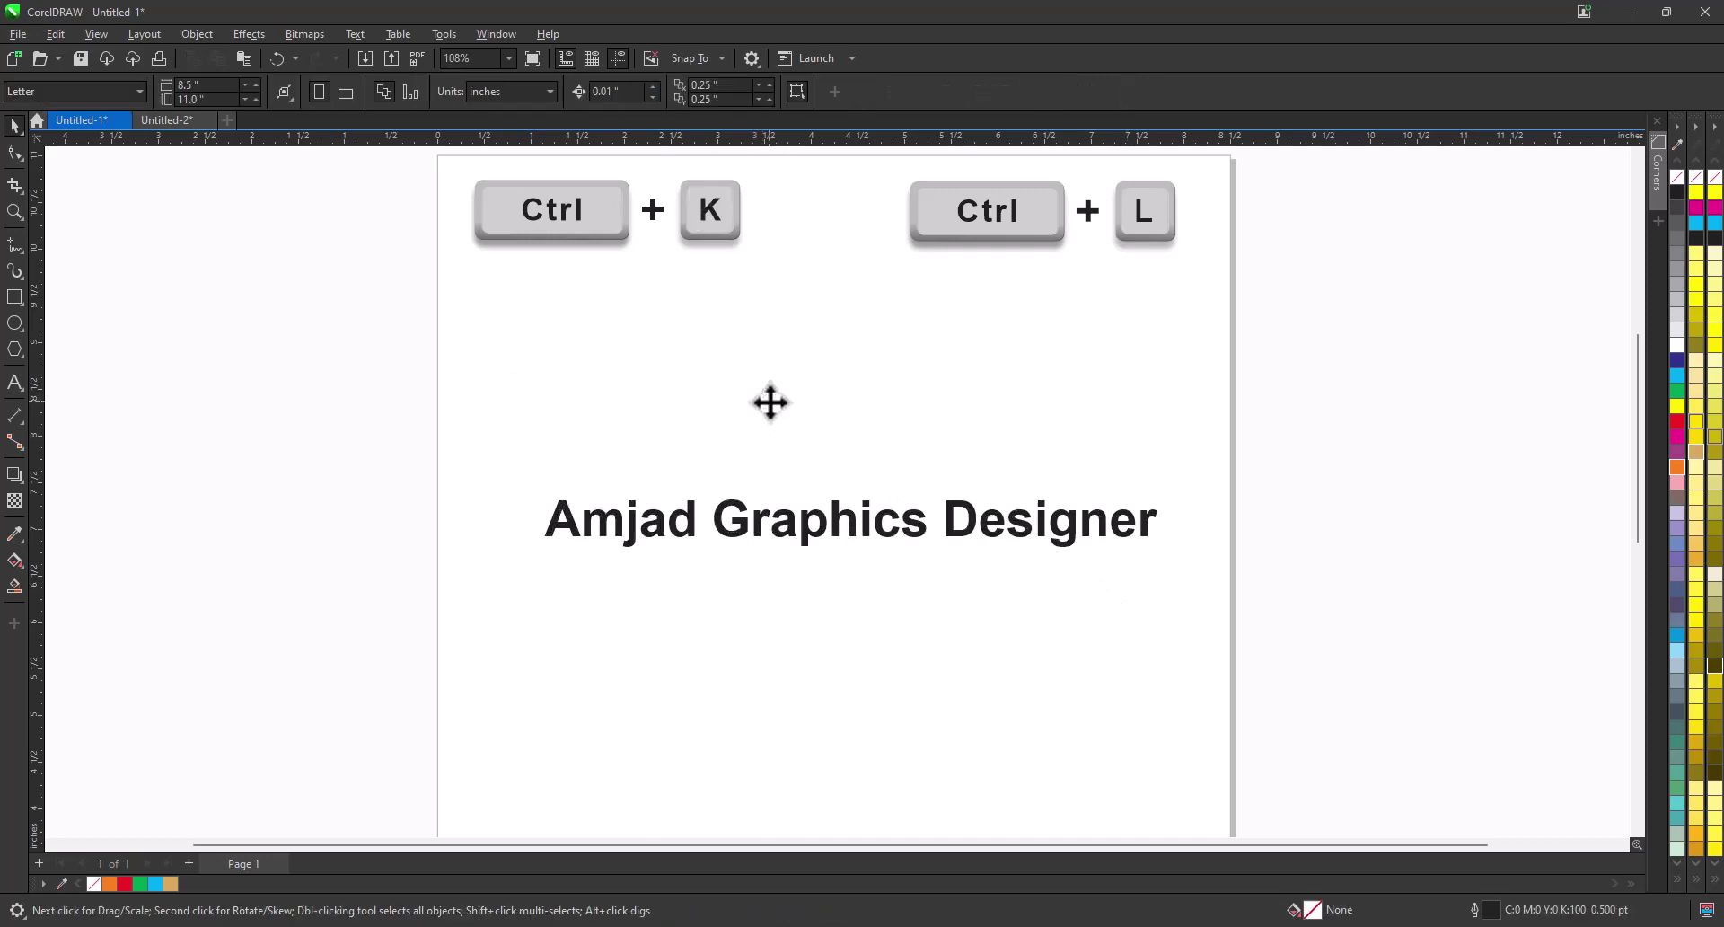
Step: Move the bold text line higher on the page and place a duplicate directly below it
mouse_move(808, 530)
mouse_down()
mouse_move(784, 406)
mouse_move(777, 521)
mouse_up()
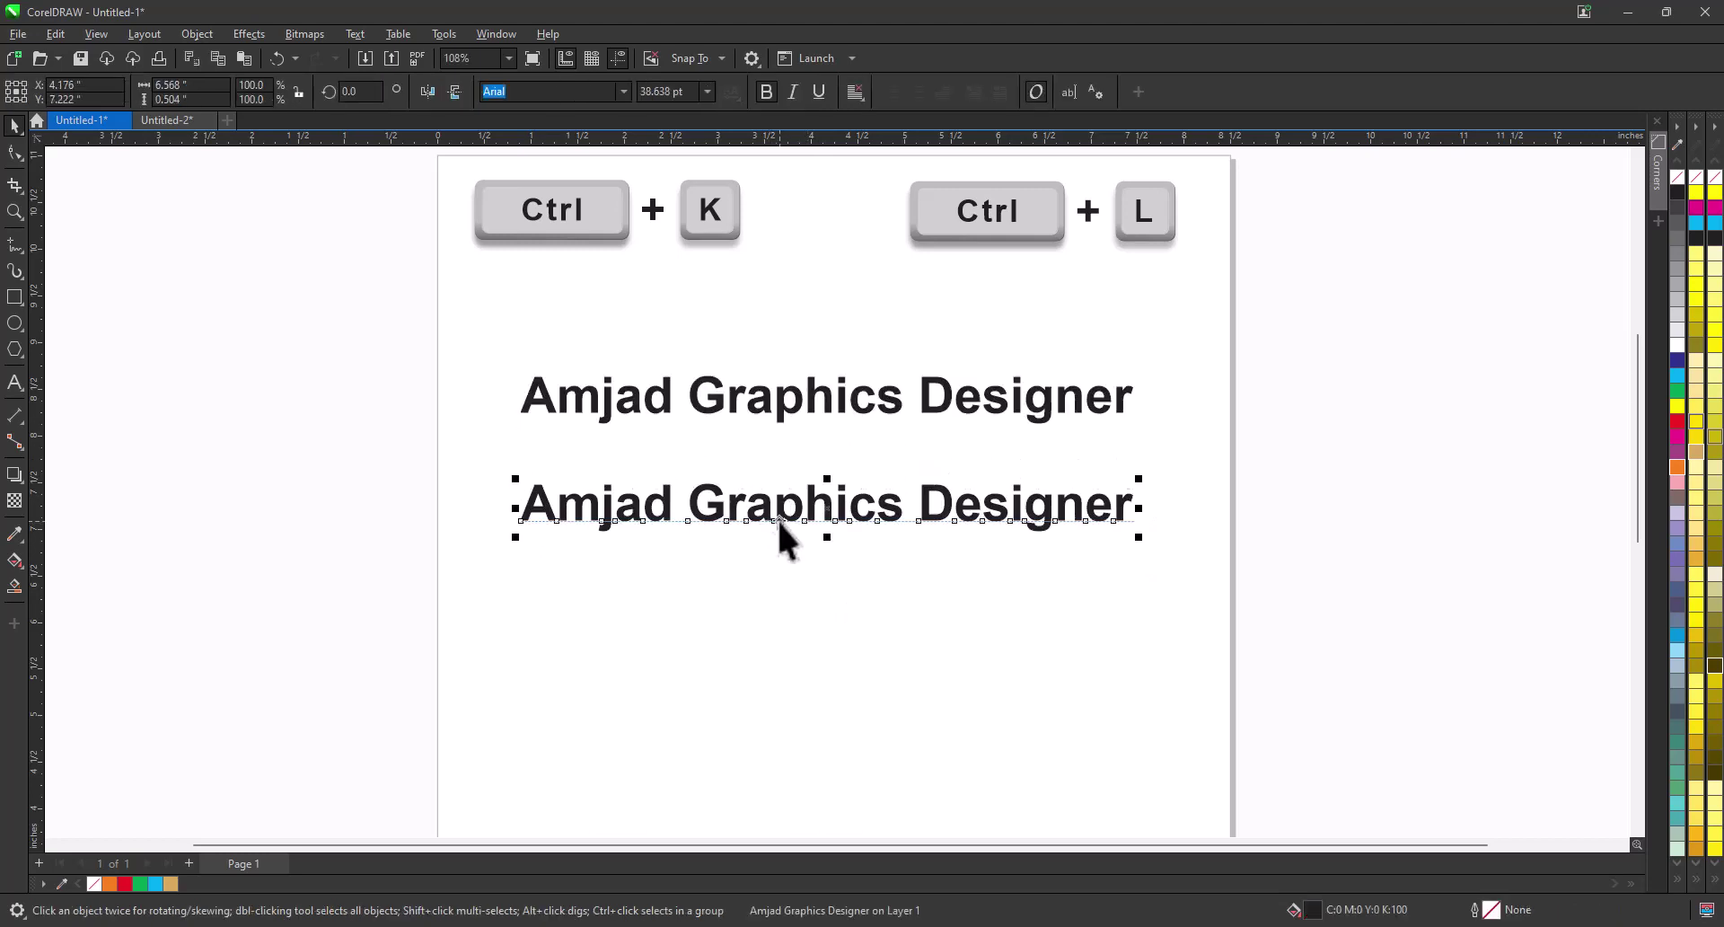
click(1389, 500)
click(942, 520)
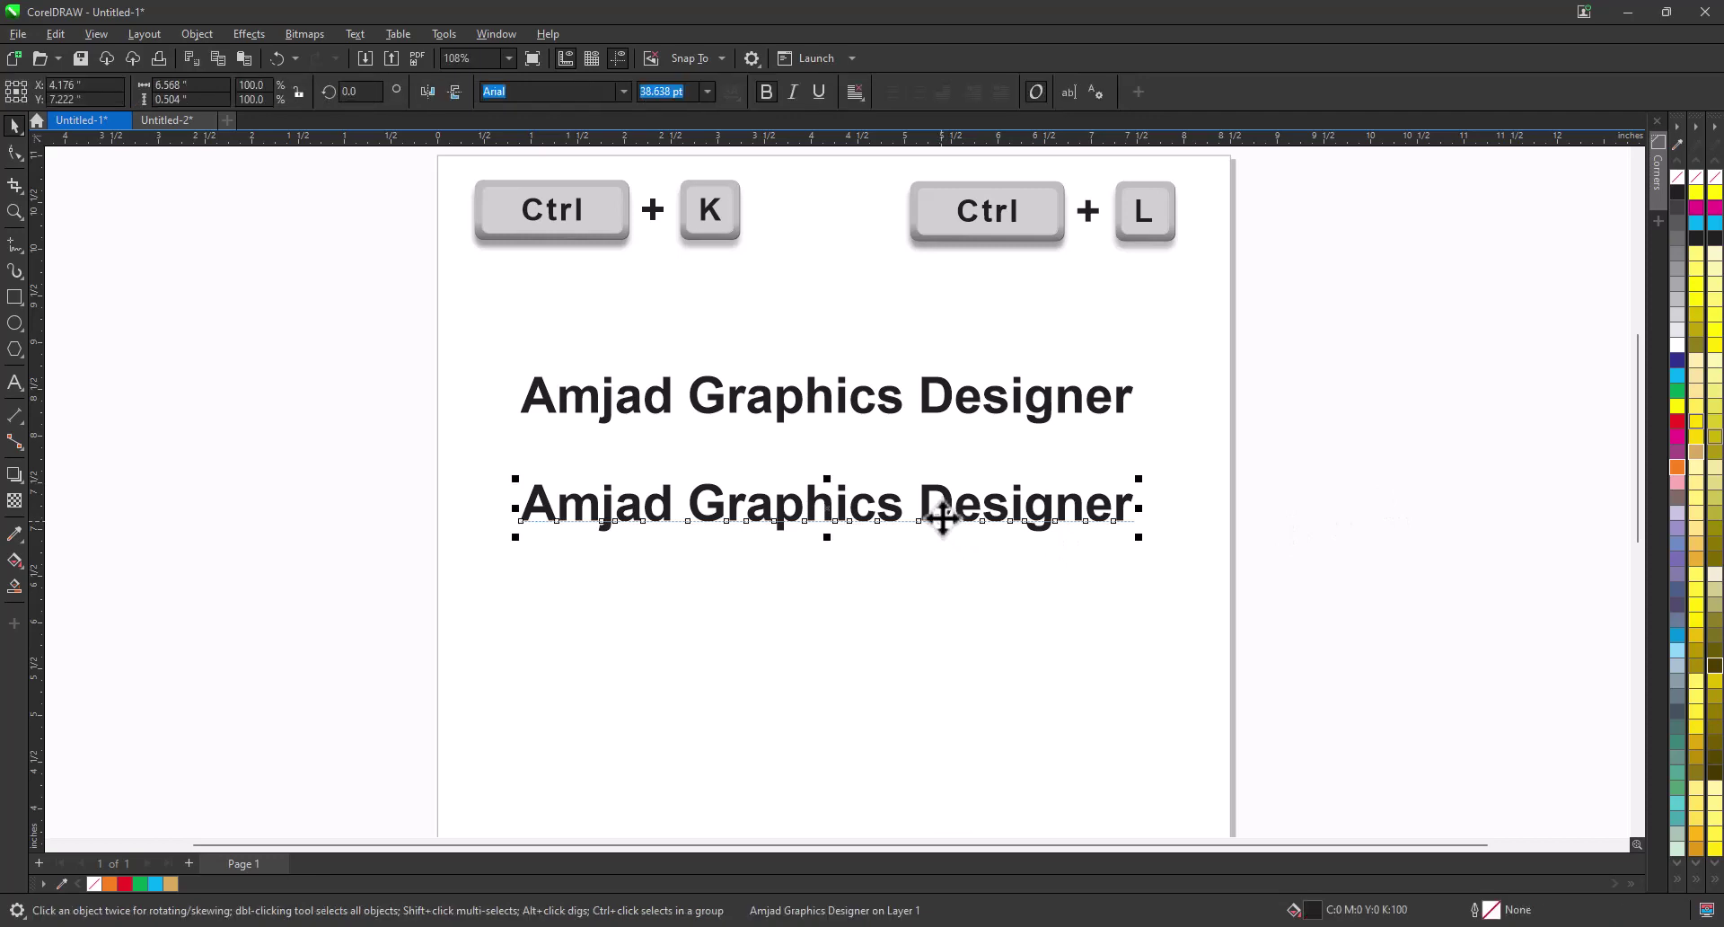
drag(942, 519, 943, 508)
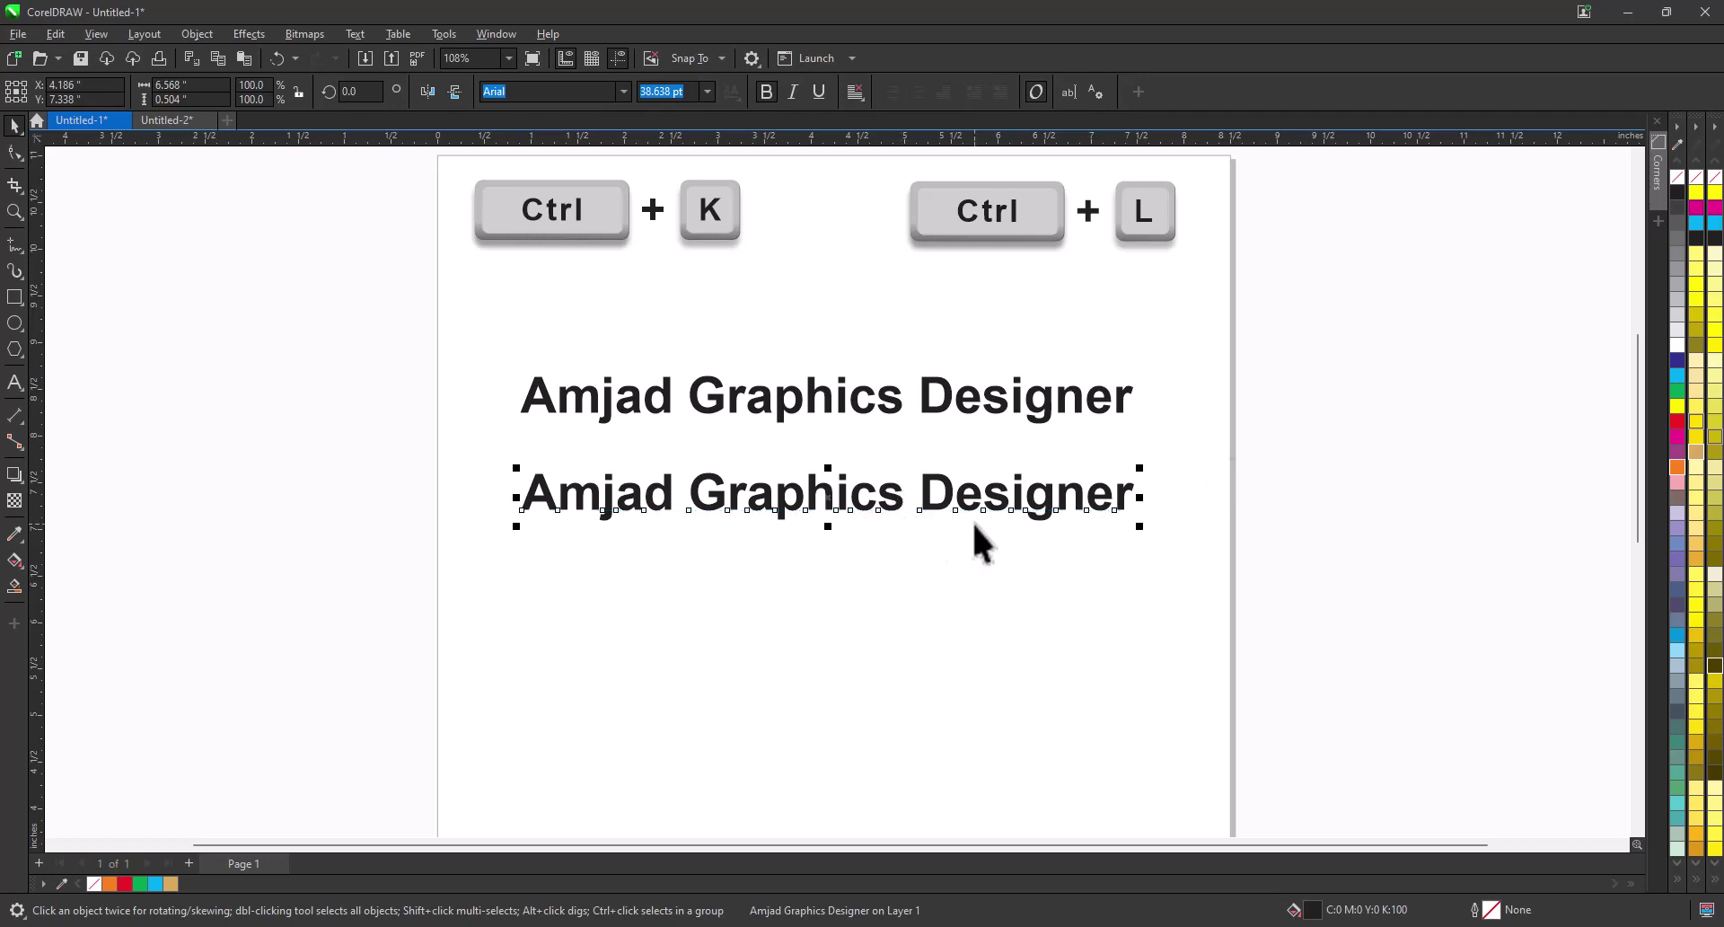
Step: Break the lower text line apart into separate words
click(1145, 519)
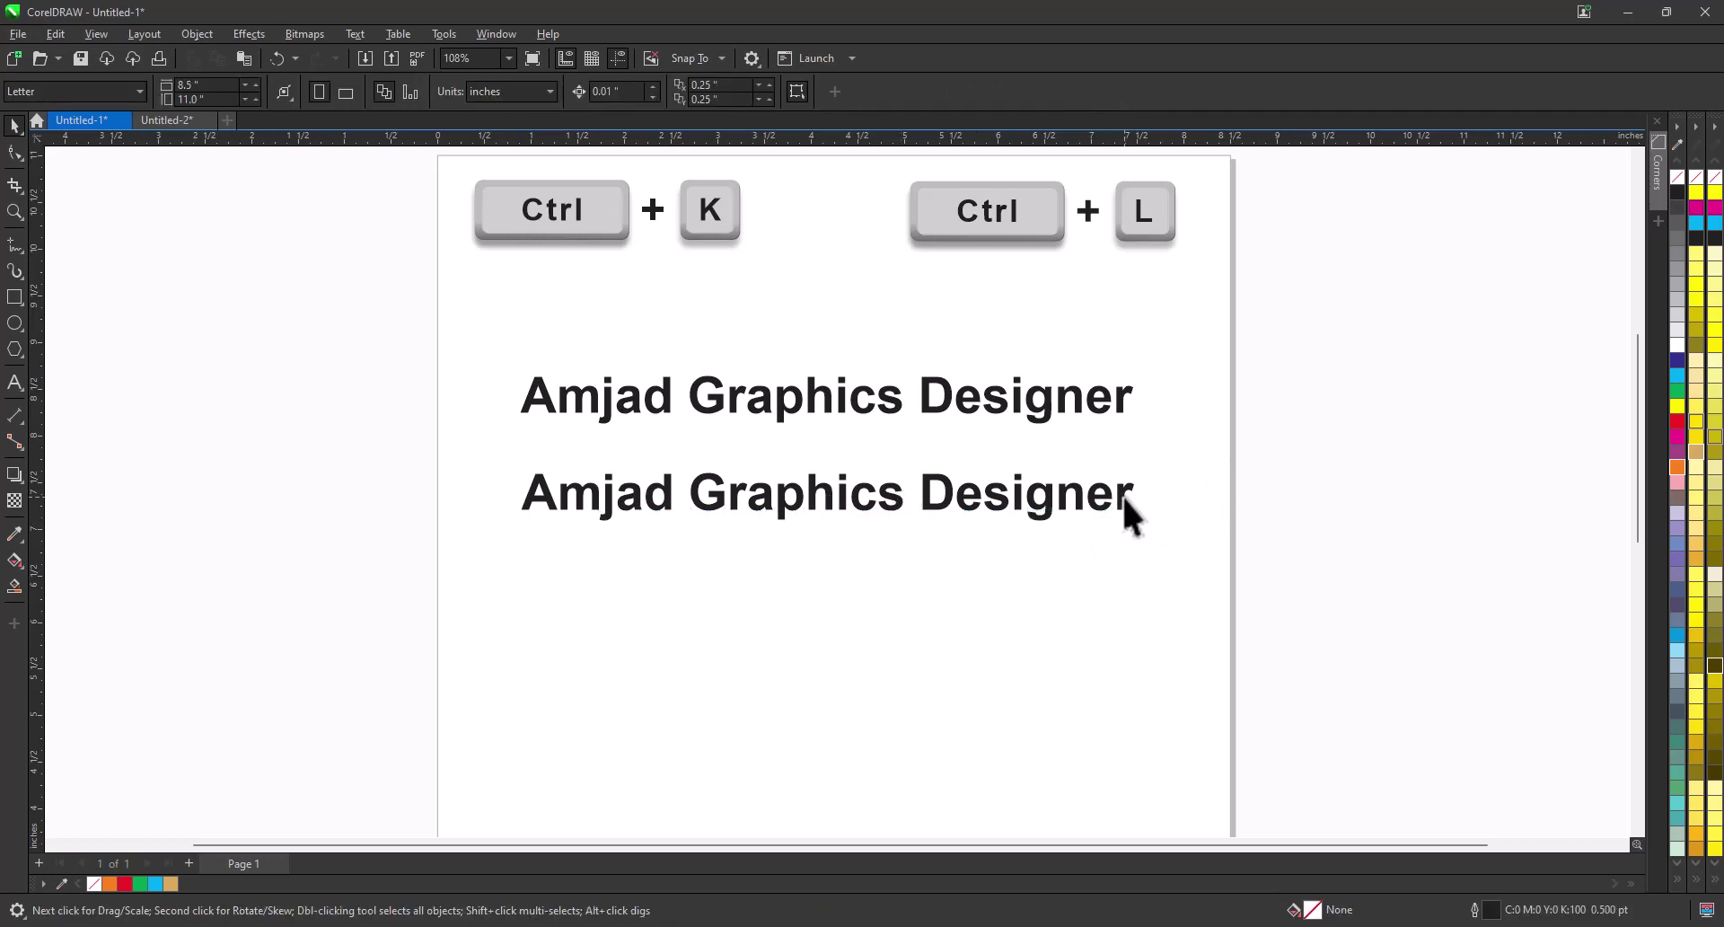
click(1123, 493)
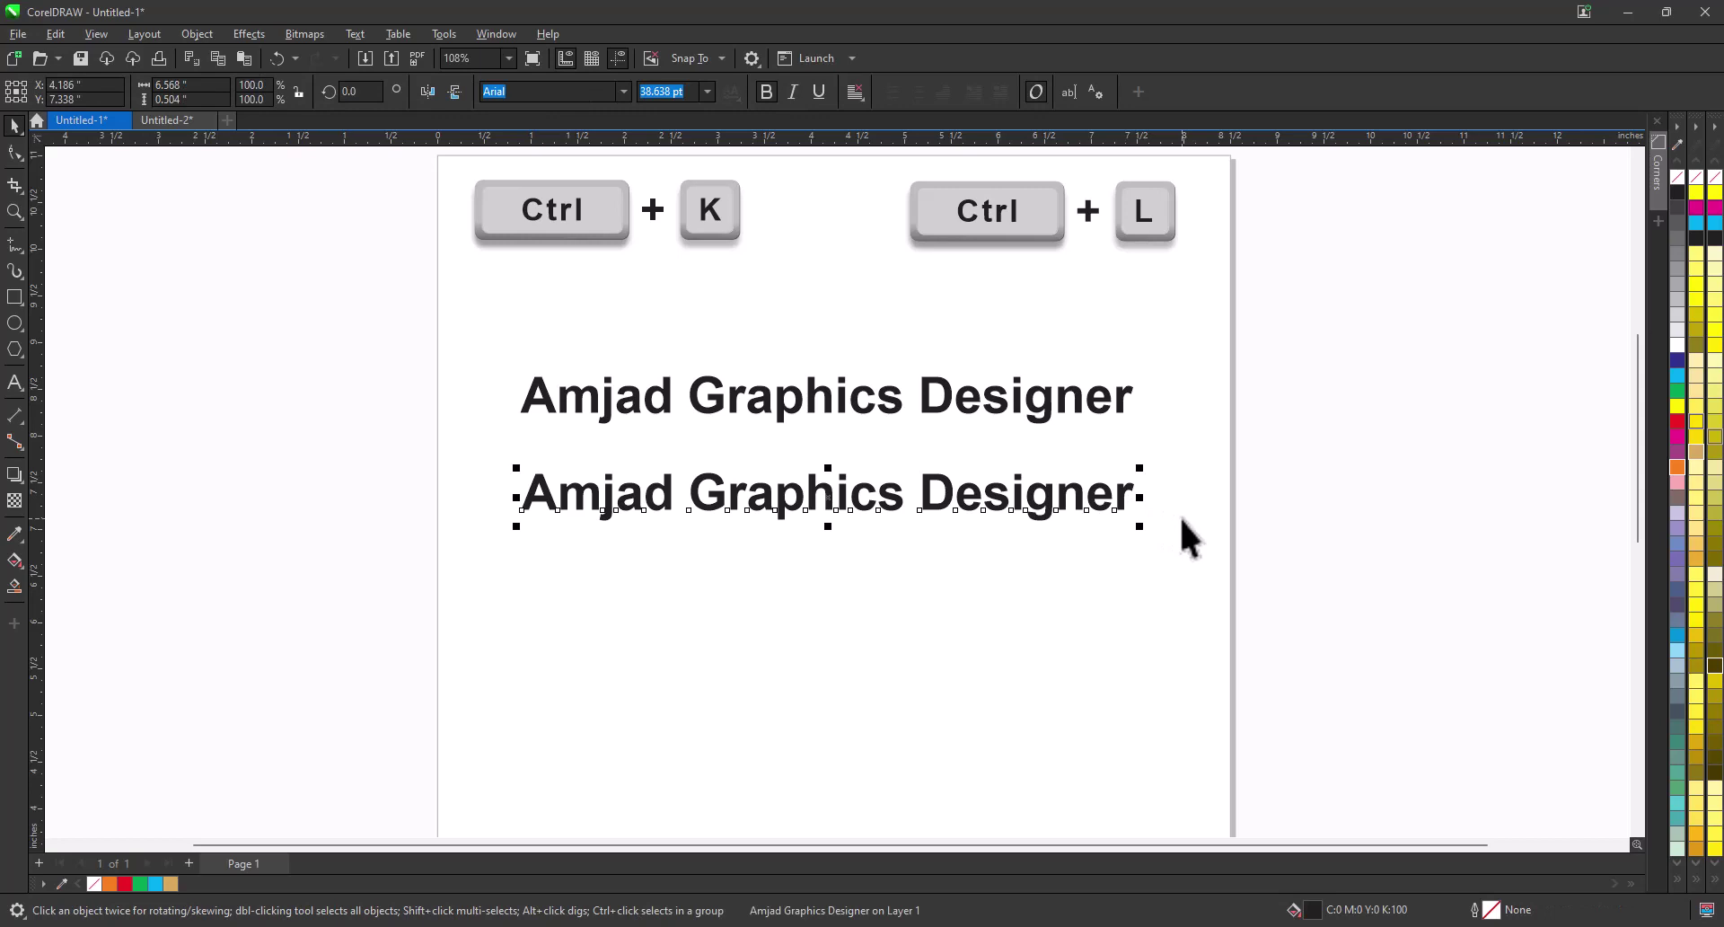
key(ctrl+k)
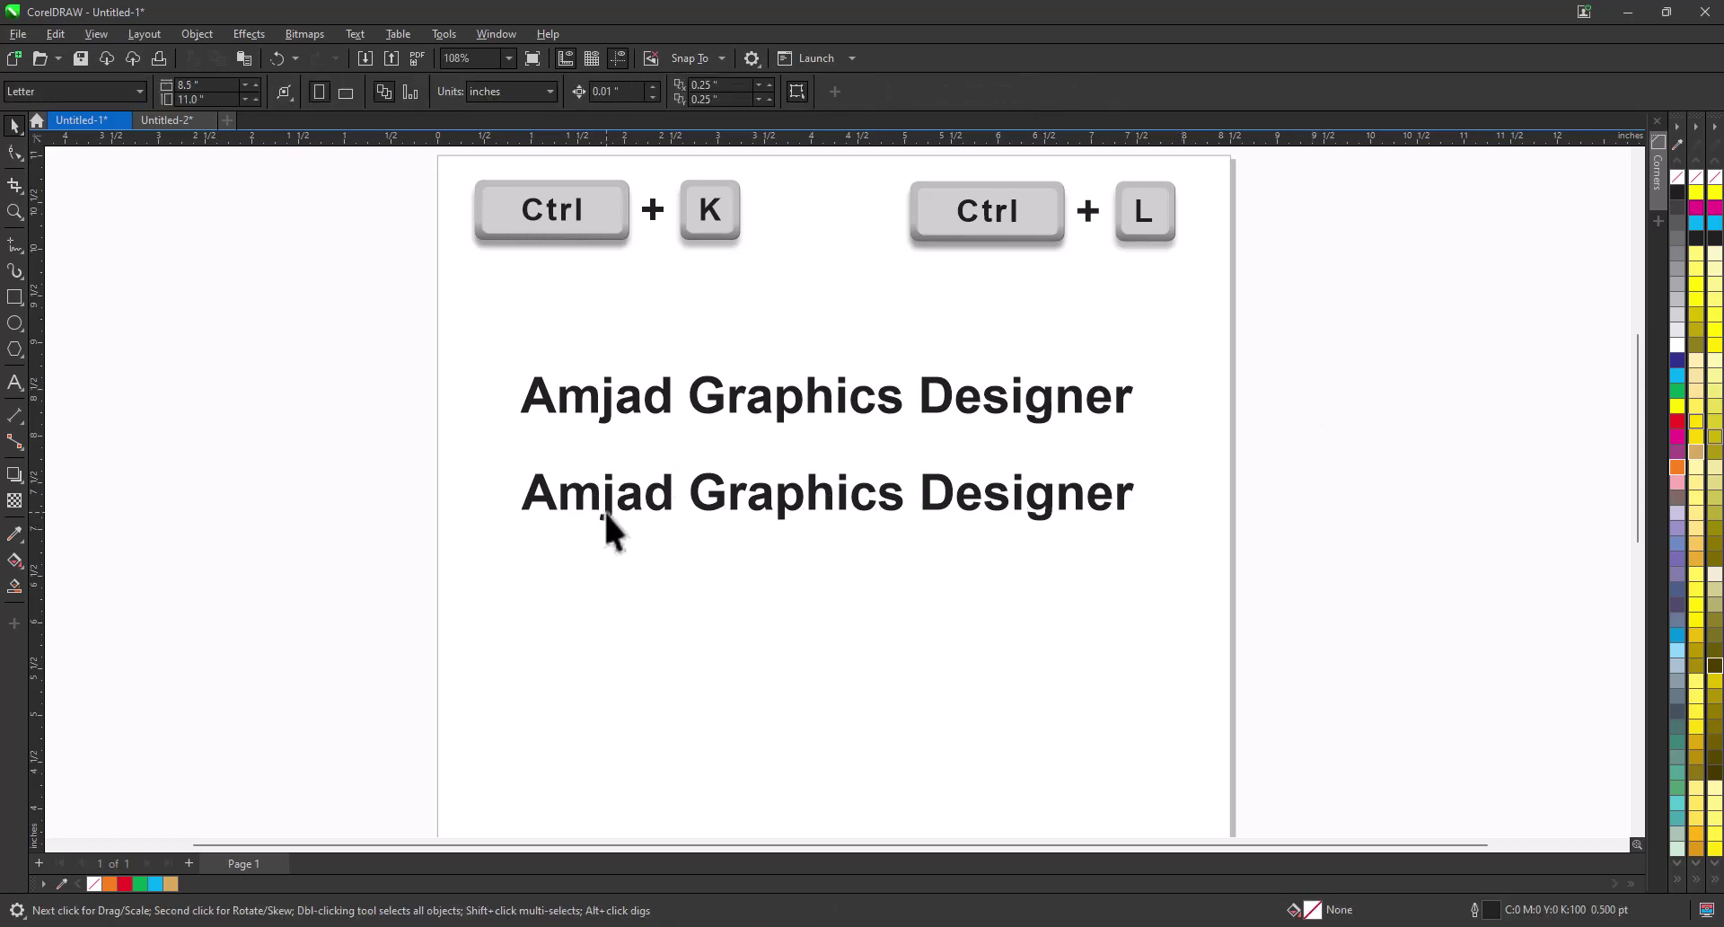
Step: Try moving the three separated words away from each other, and undo all three moves
drag(579, 519, 450, 541)
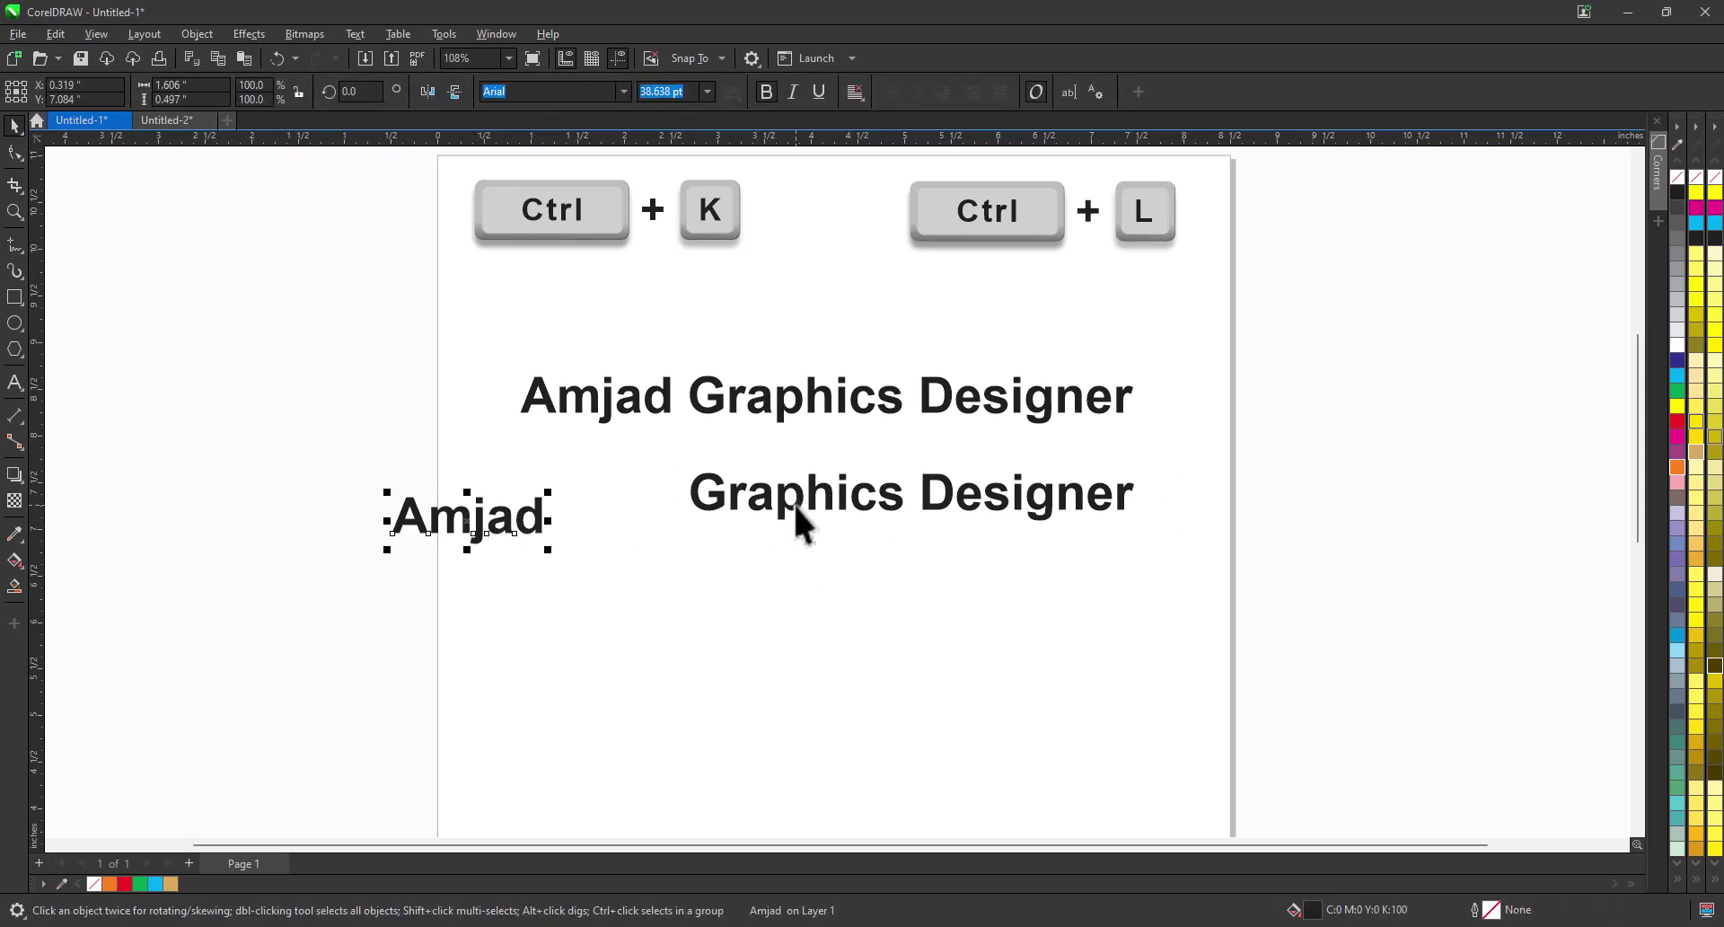
drag(797, 508, 732, 621)
drag(950, 504, 948, 581)
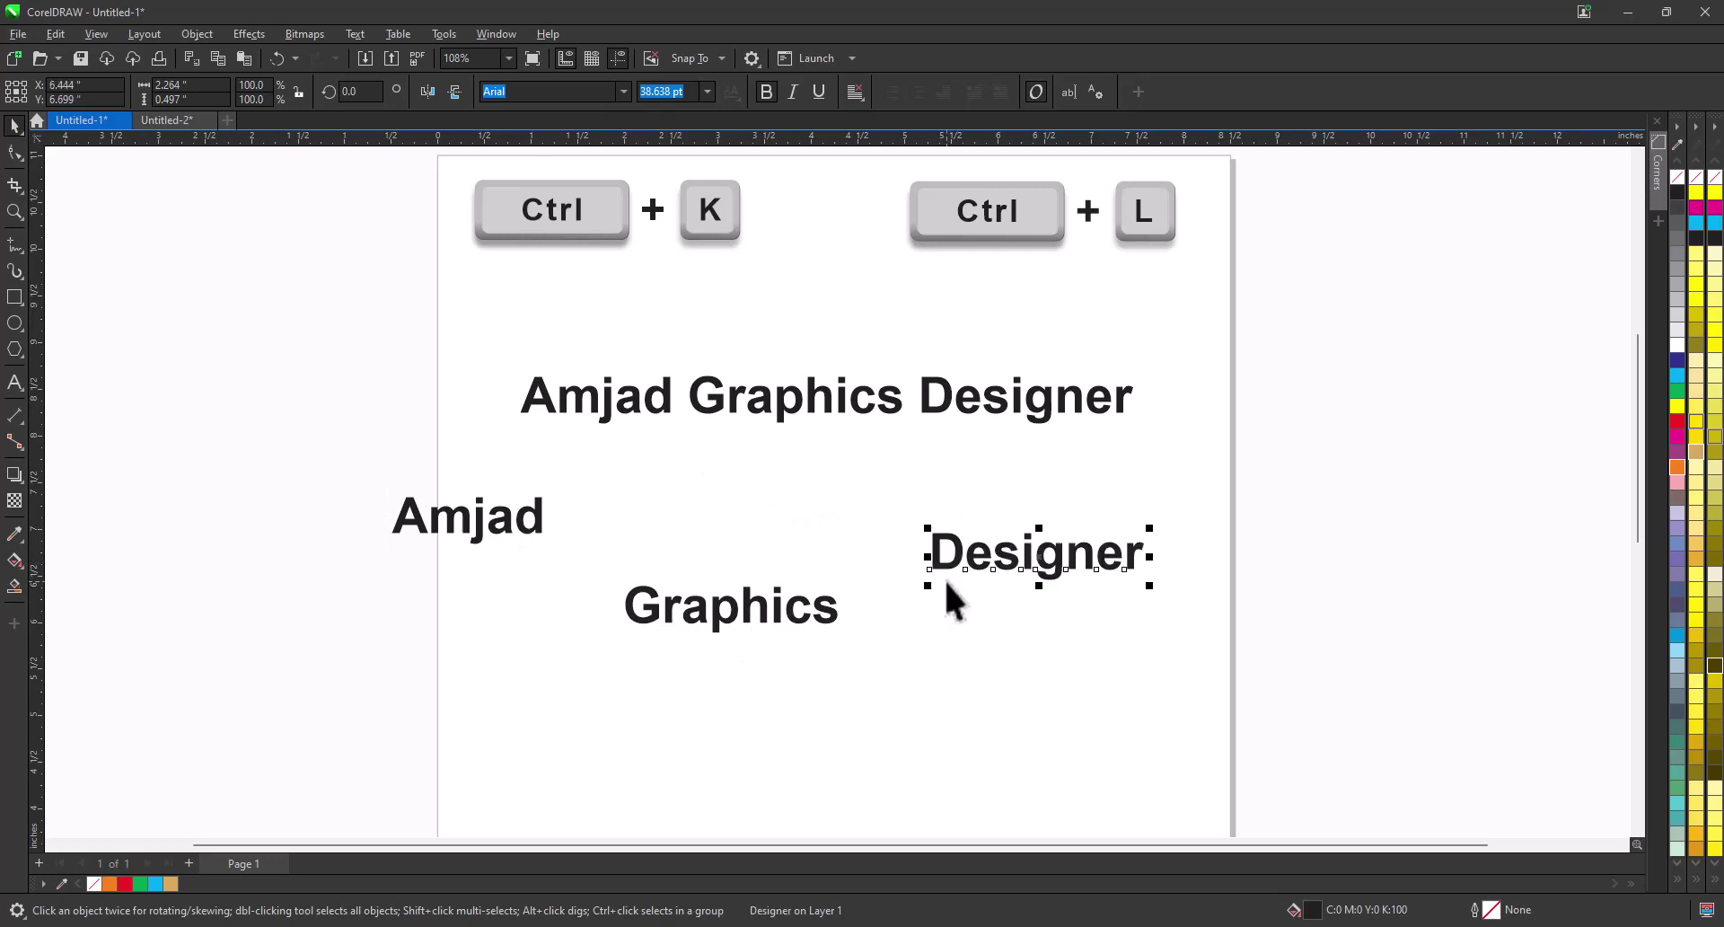
key(ctrl+z)
key(ctrl+z)
key(ctrl+z)
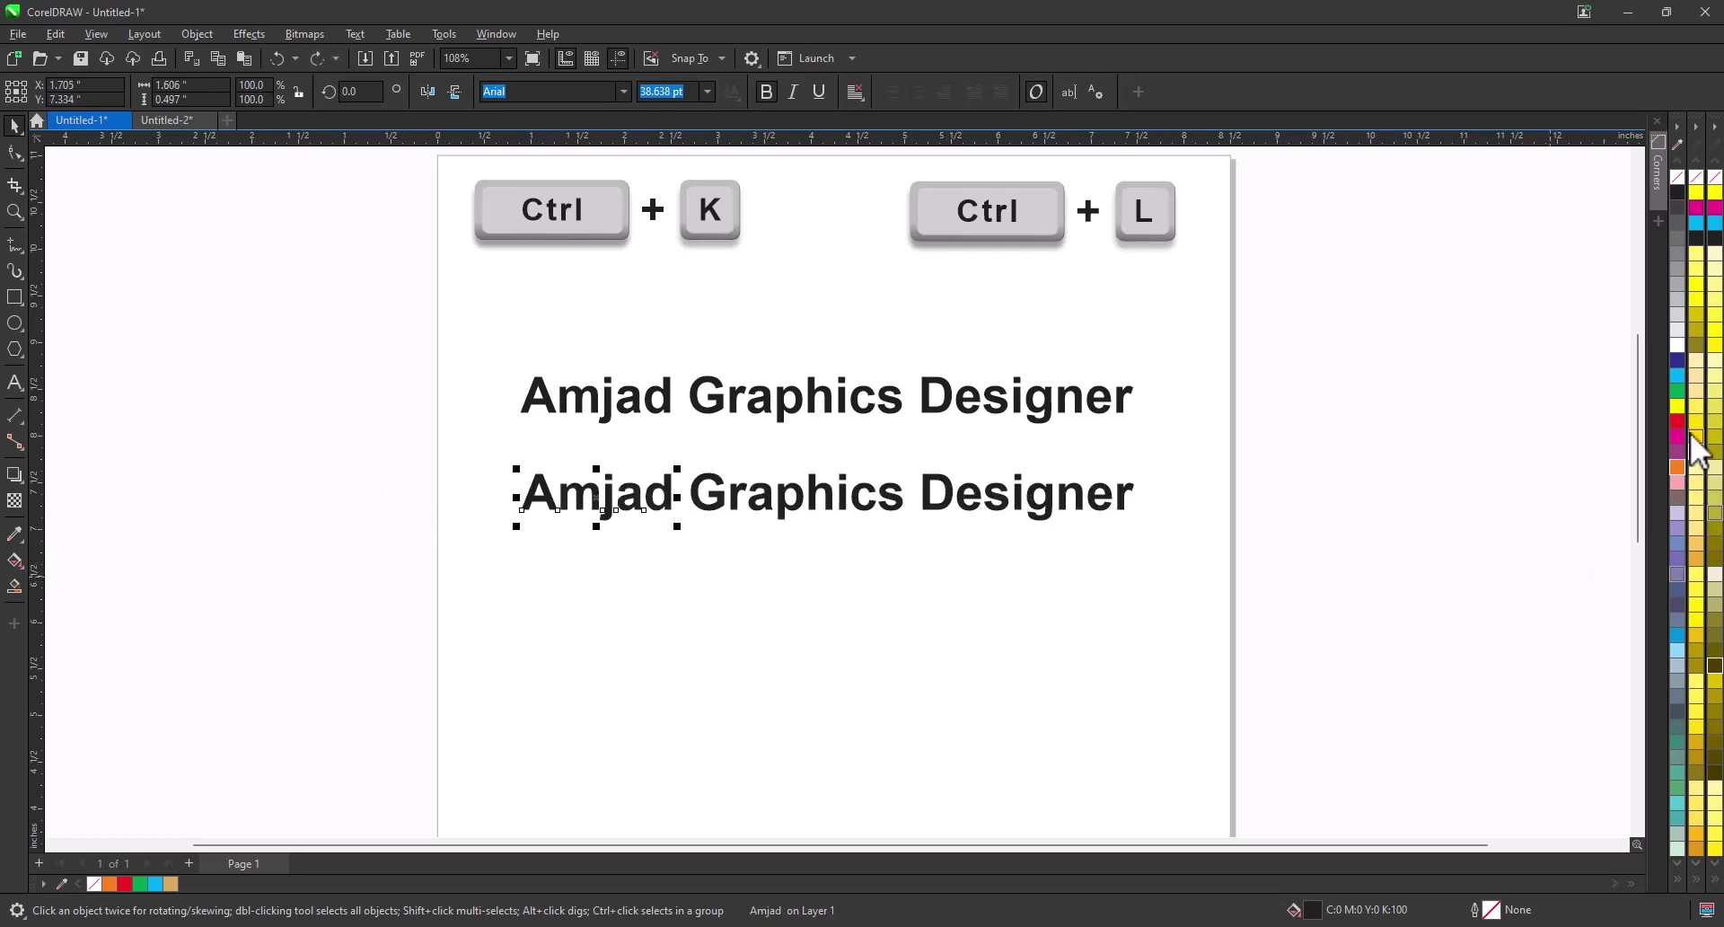
Step: Fill the lower line's first word with red, "Graphics" with cyan and "Designer" with orange
click(1677, 422)
click(779, 507)
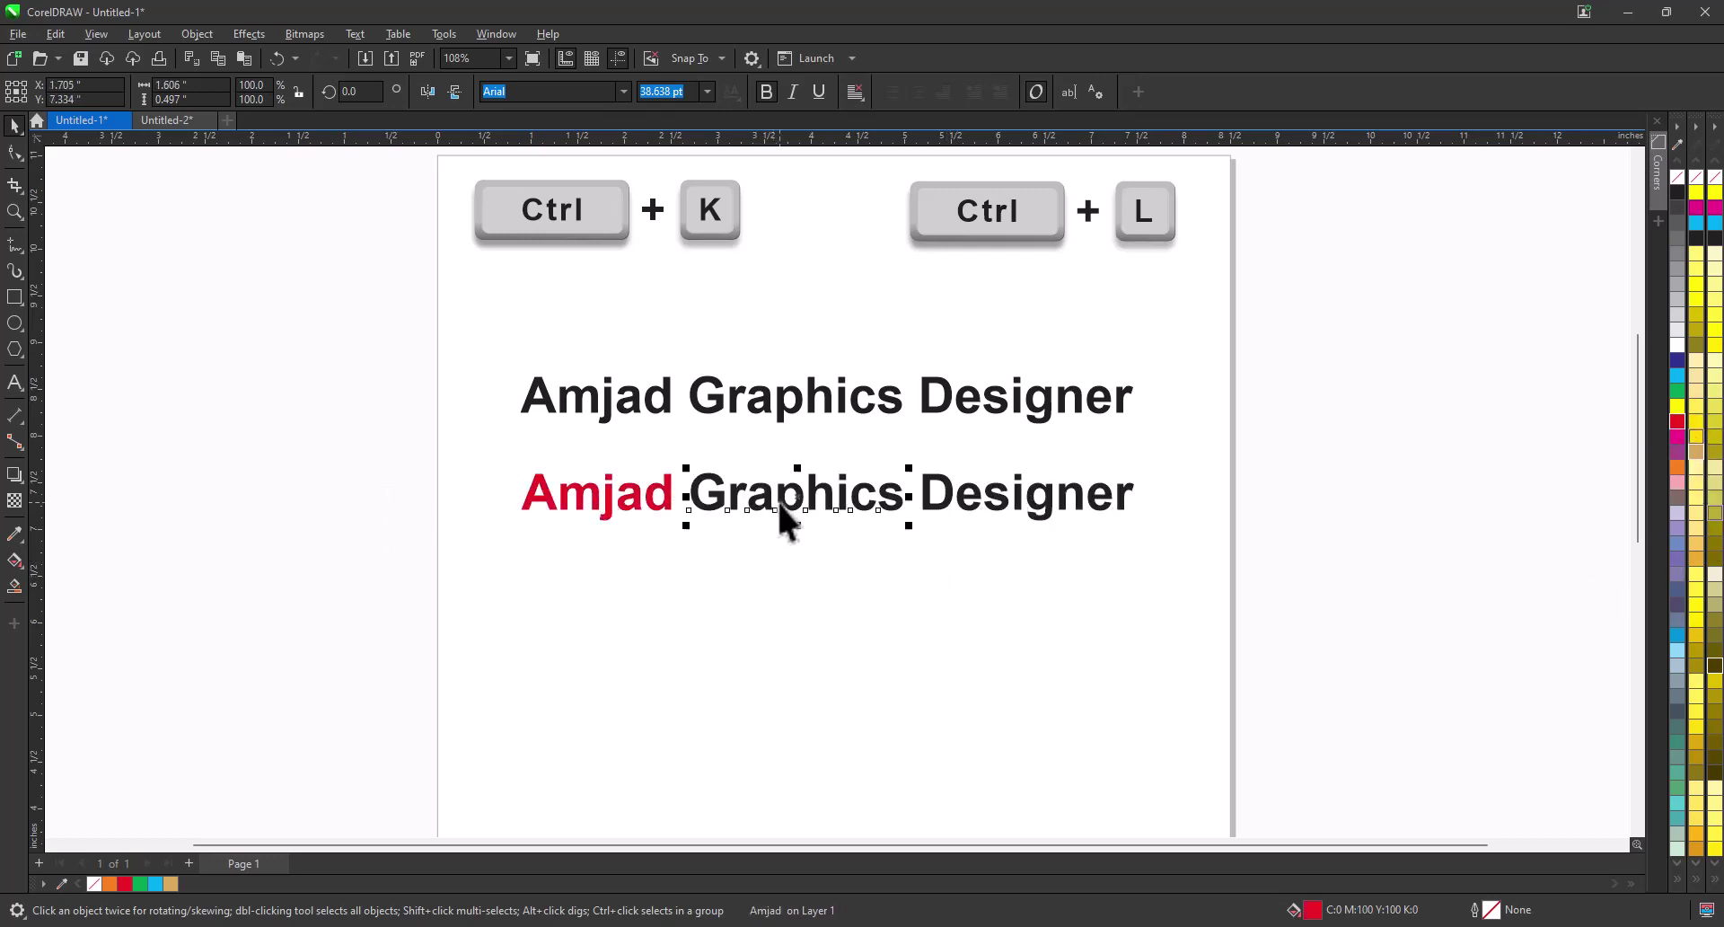
click(1677, 376)
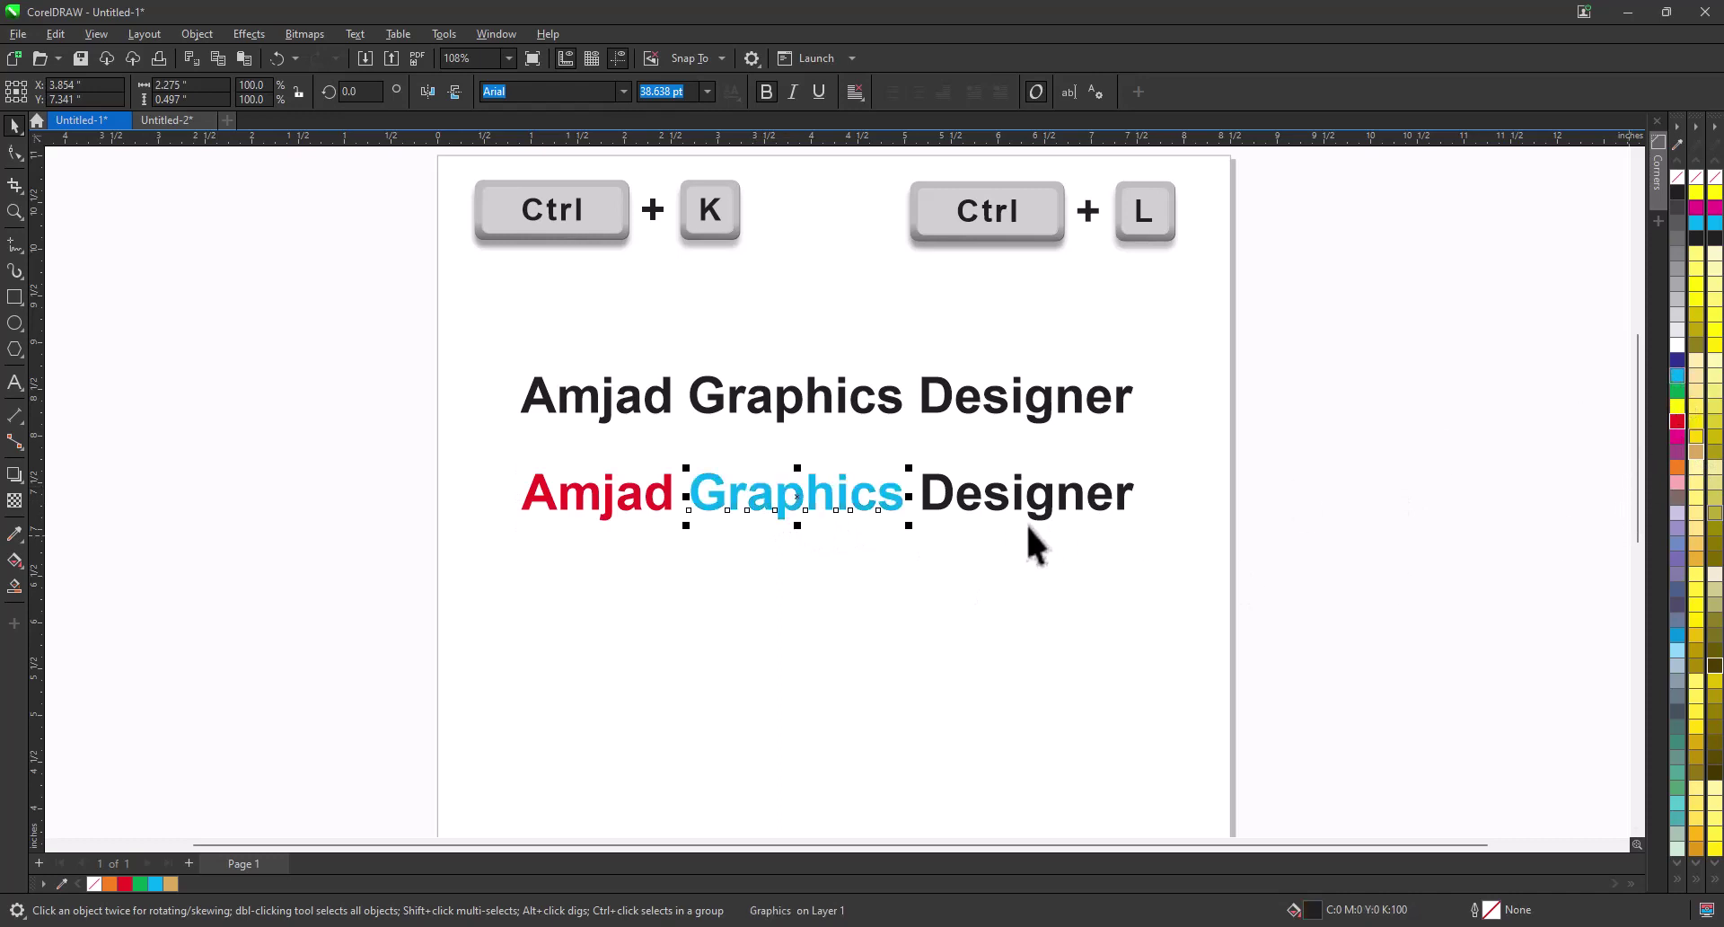
click(950, 503)
click(1677, 467)
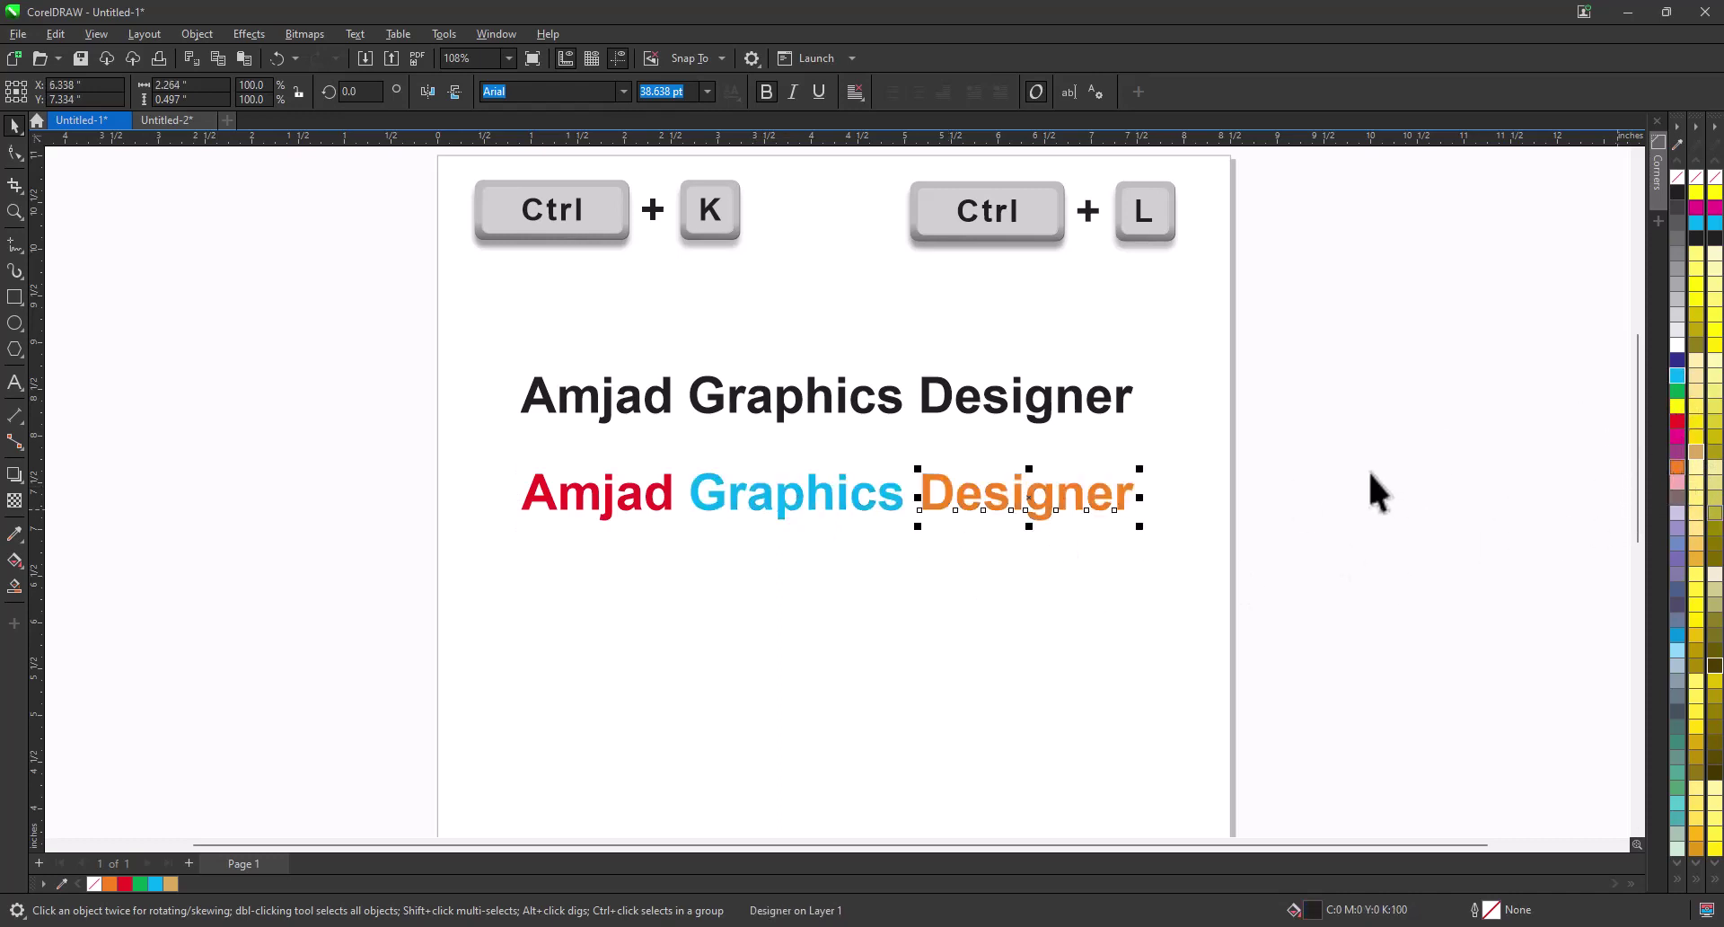
click(1364, 478)
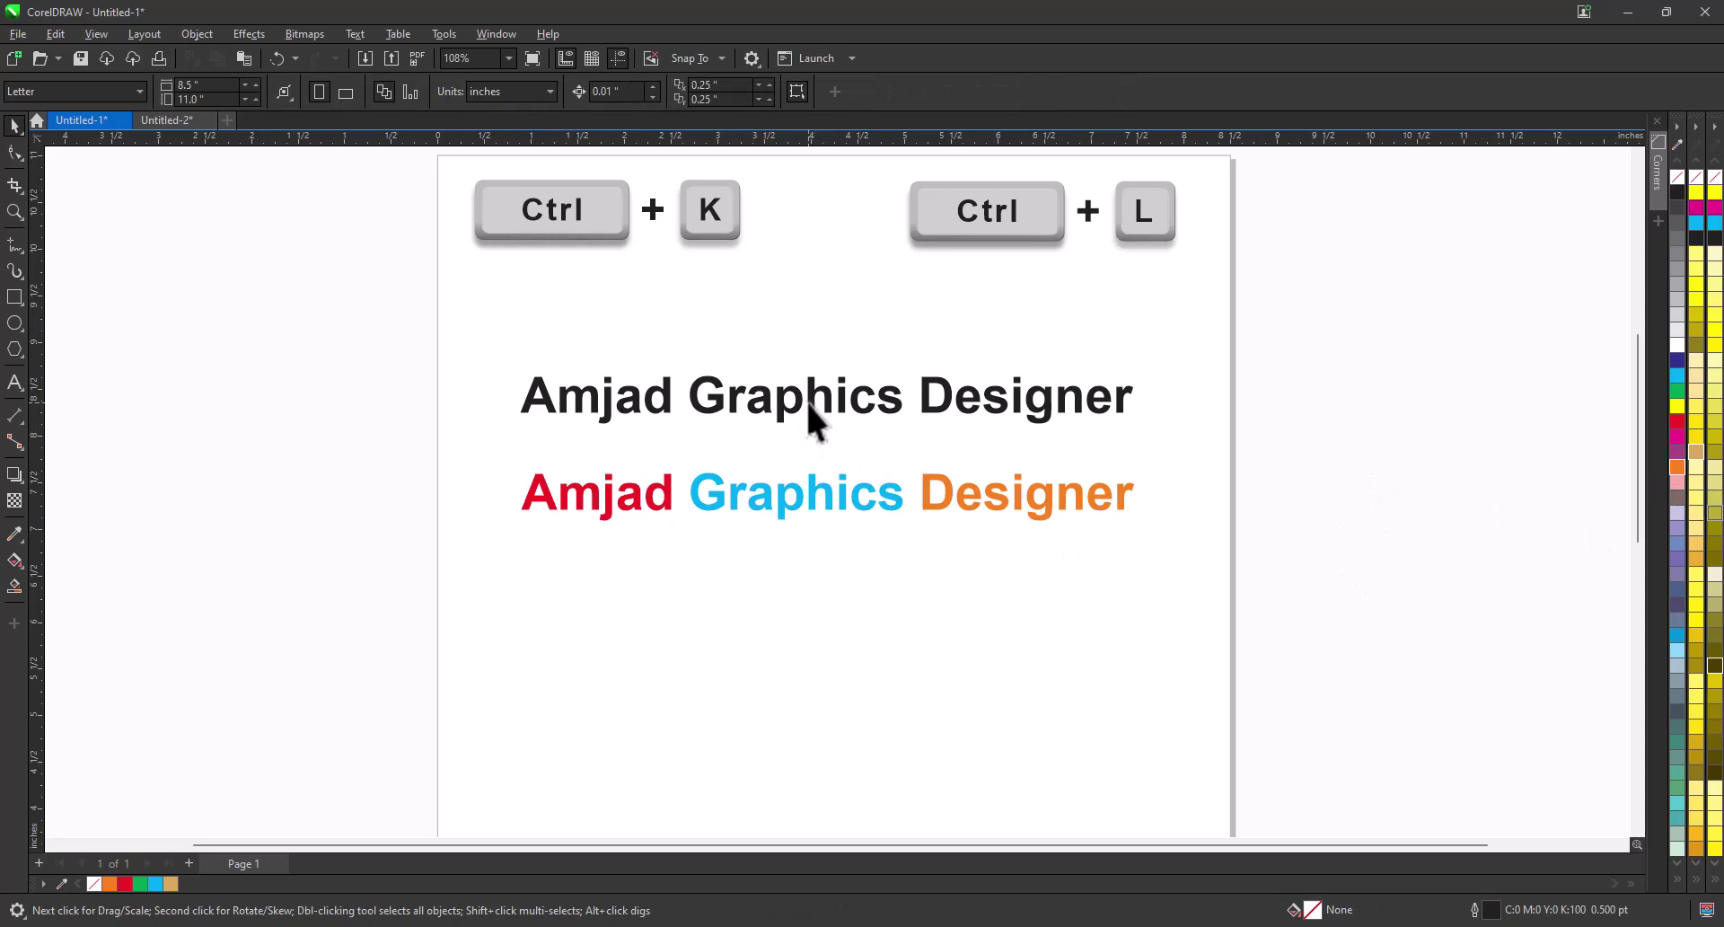
Step: Duplicate the black text line below the coloured one and break the copy apart into words
drag(808, 408, 791, 604)
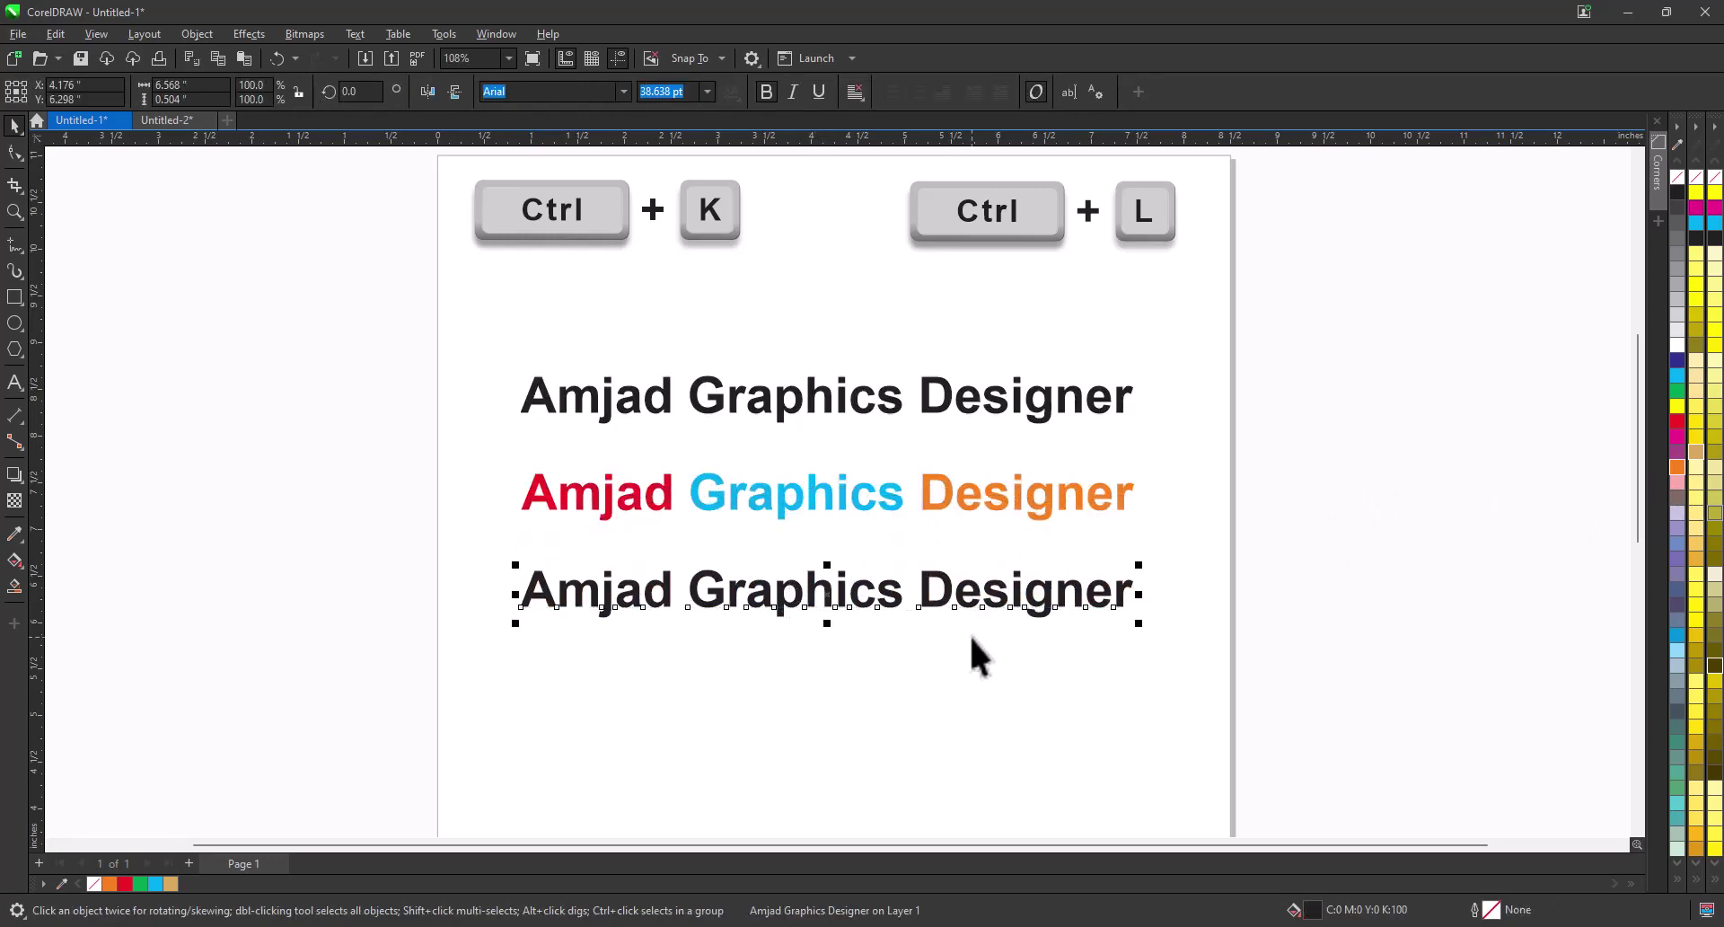
key(ctrl+k)
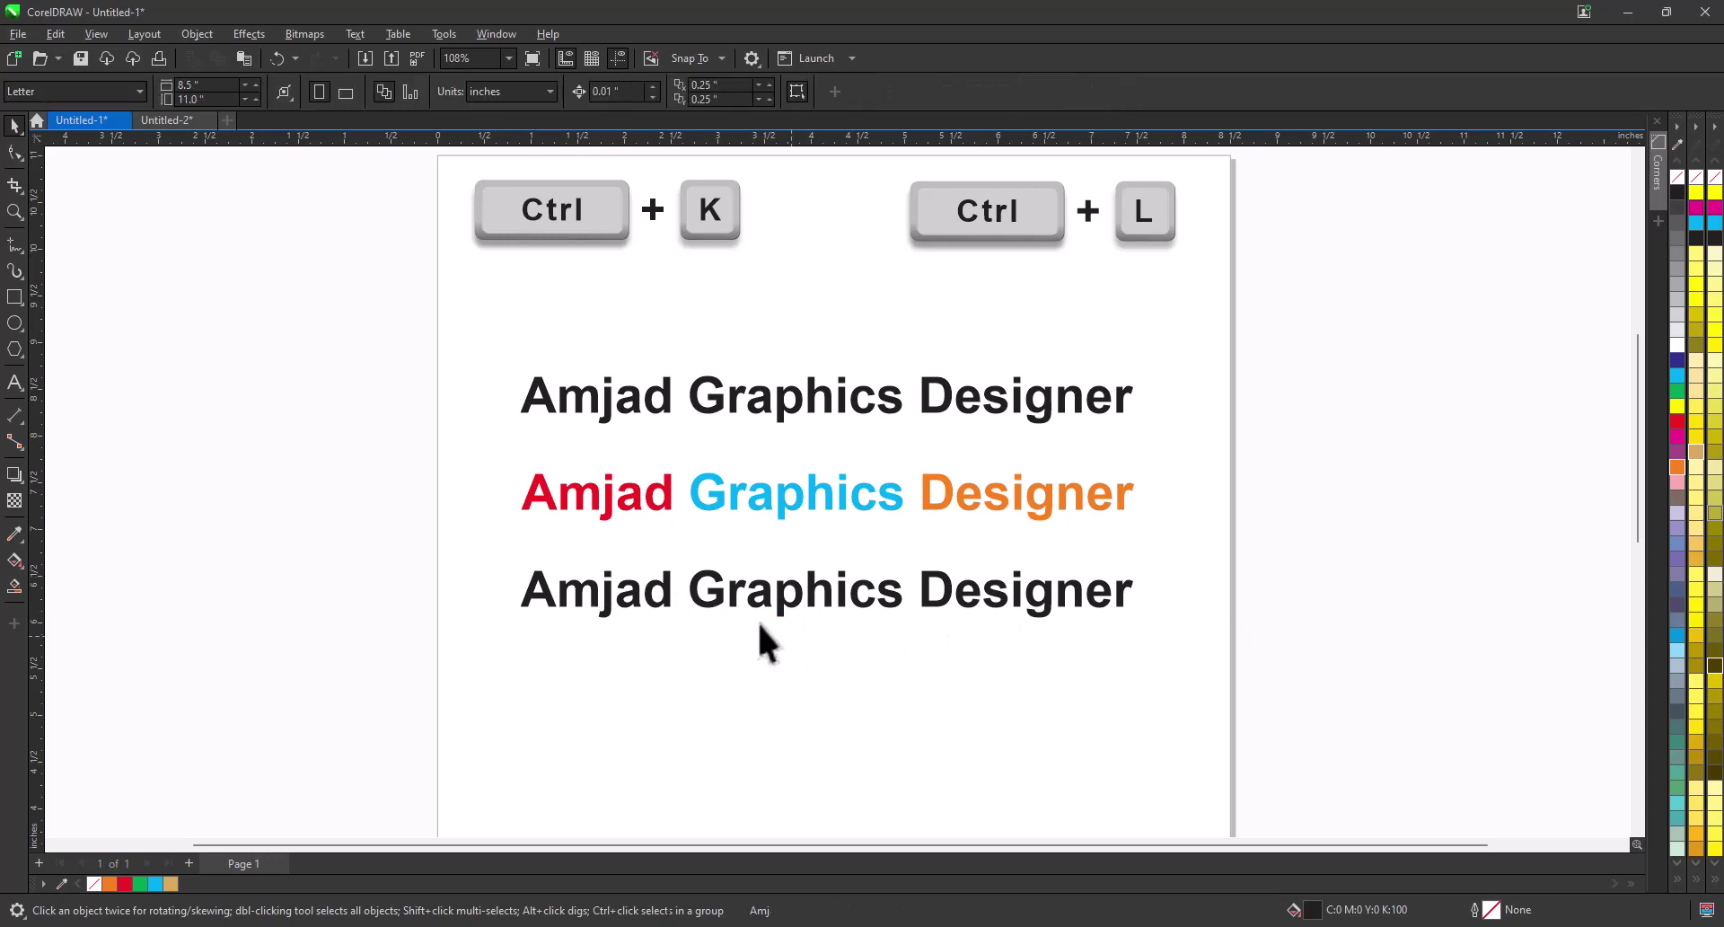
click(752, 601)
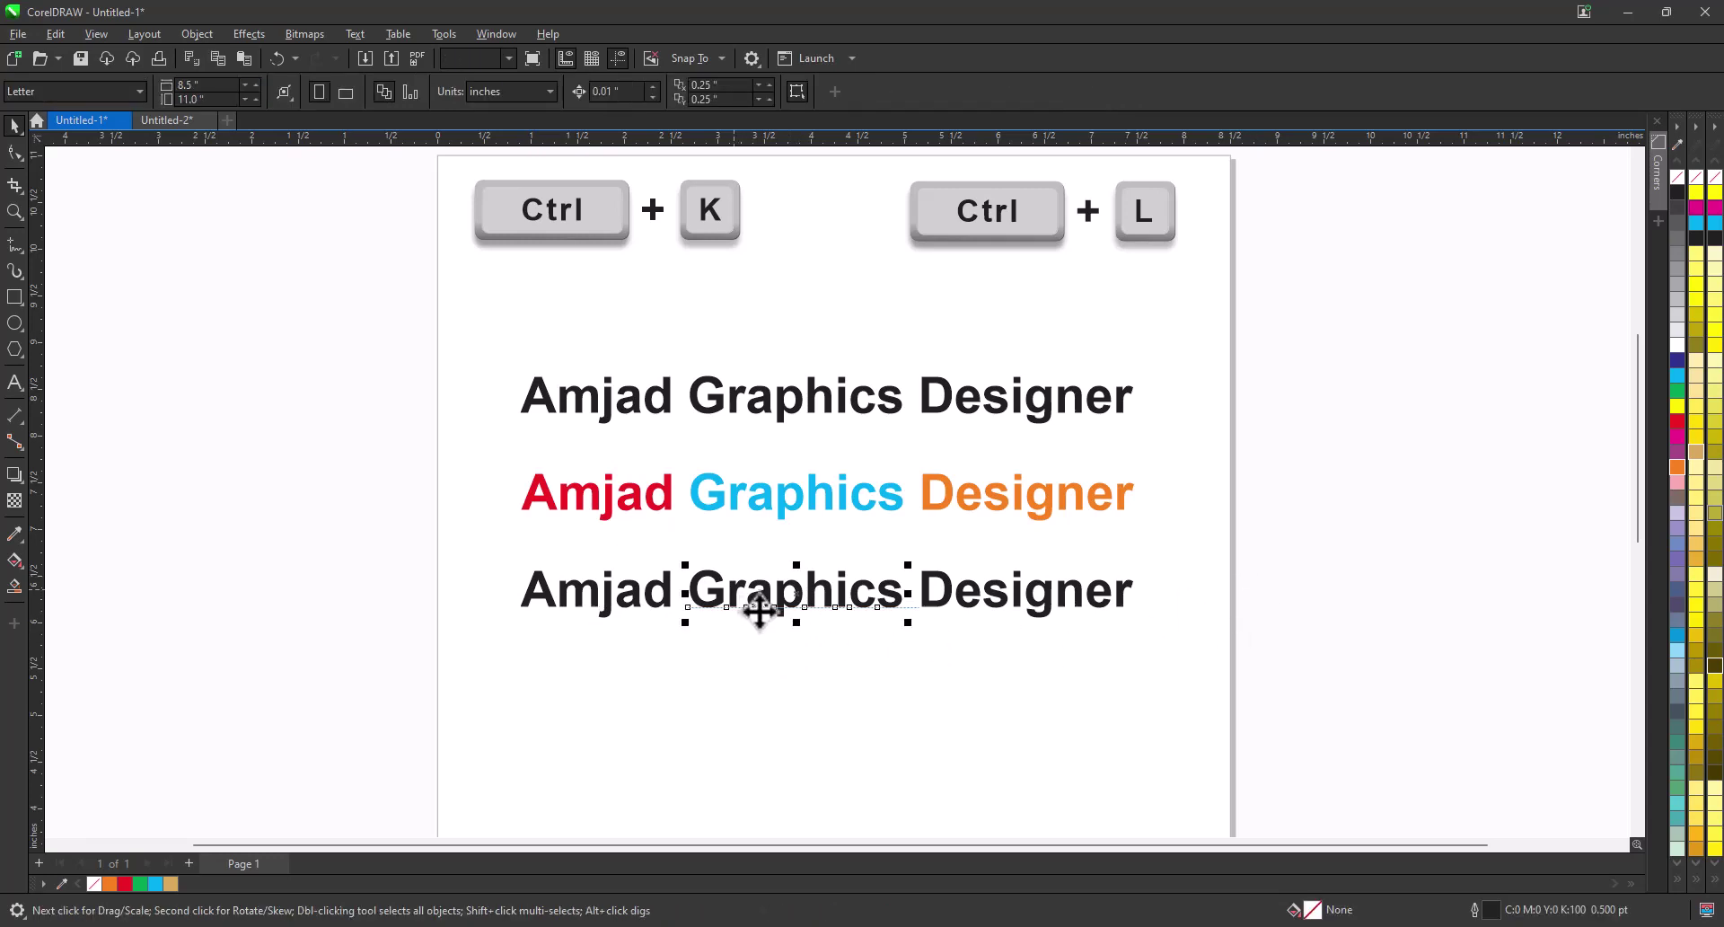
Step: Break the first word of the bottom line apart into single letters, and move its A and m away
click(661, 605)
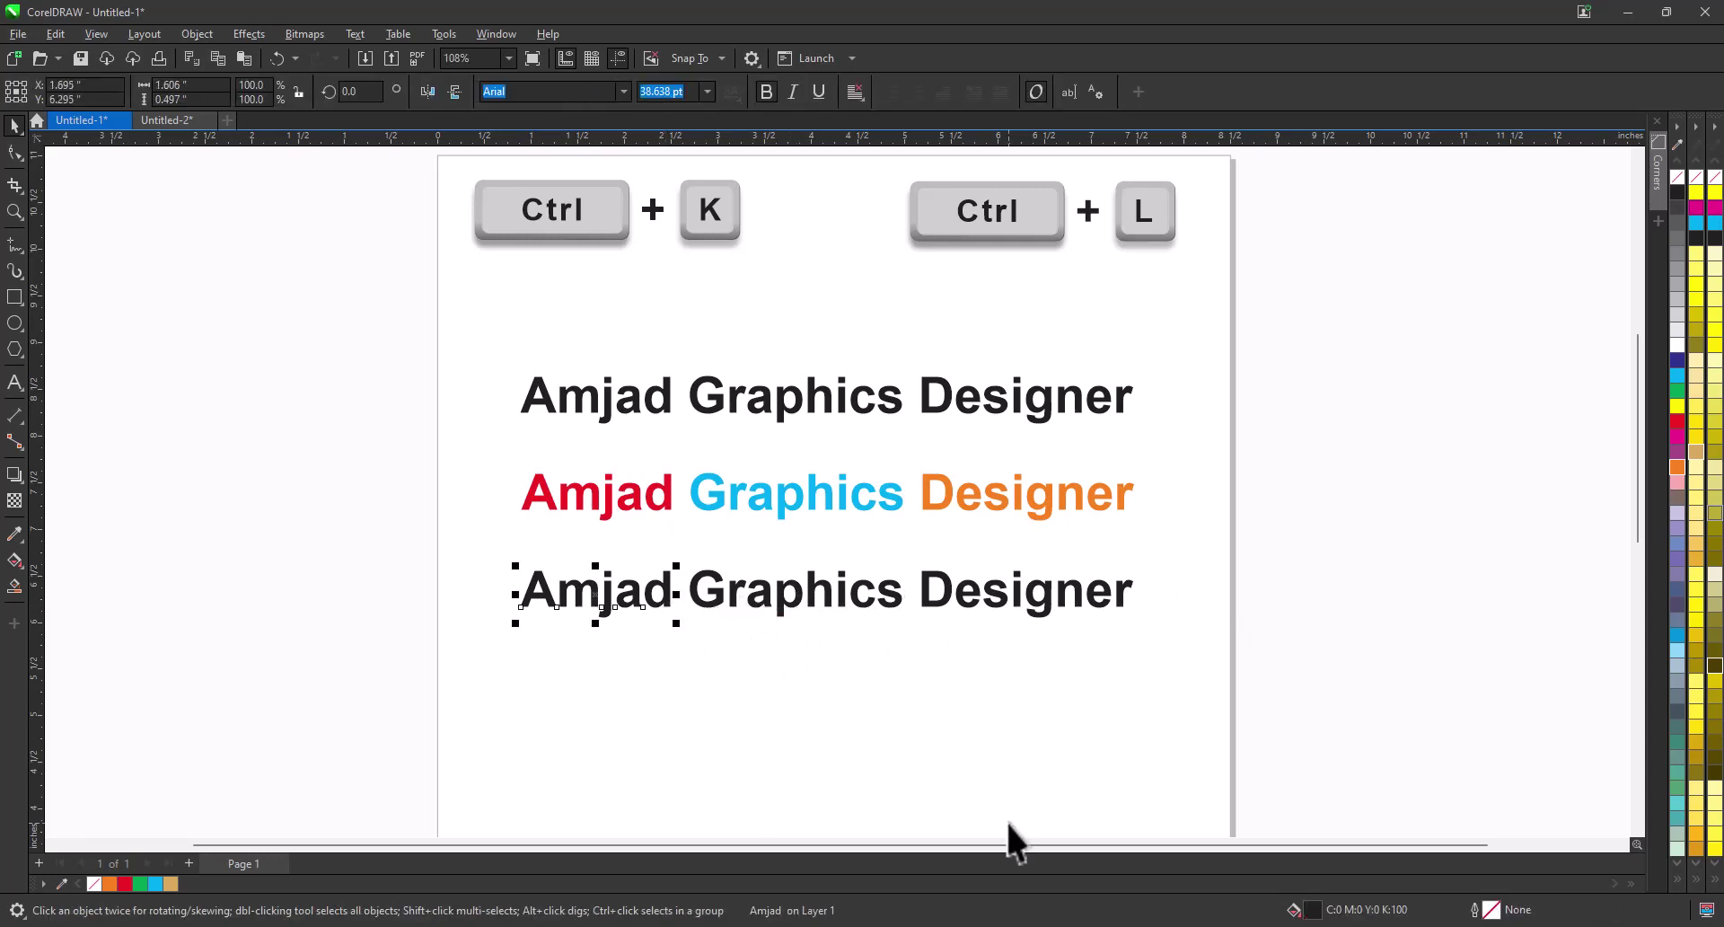
key(ctrl+k)
drag(532, 593, 565, 626)
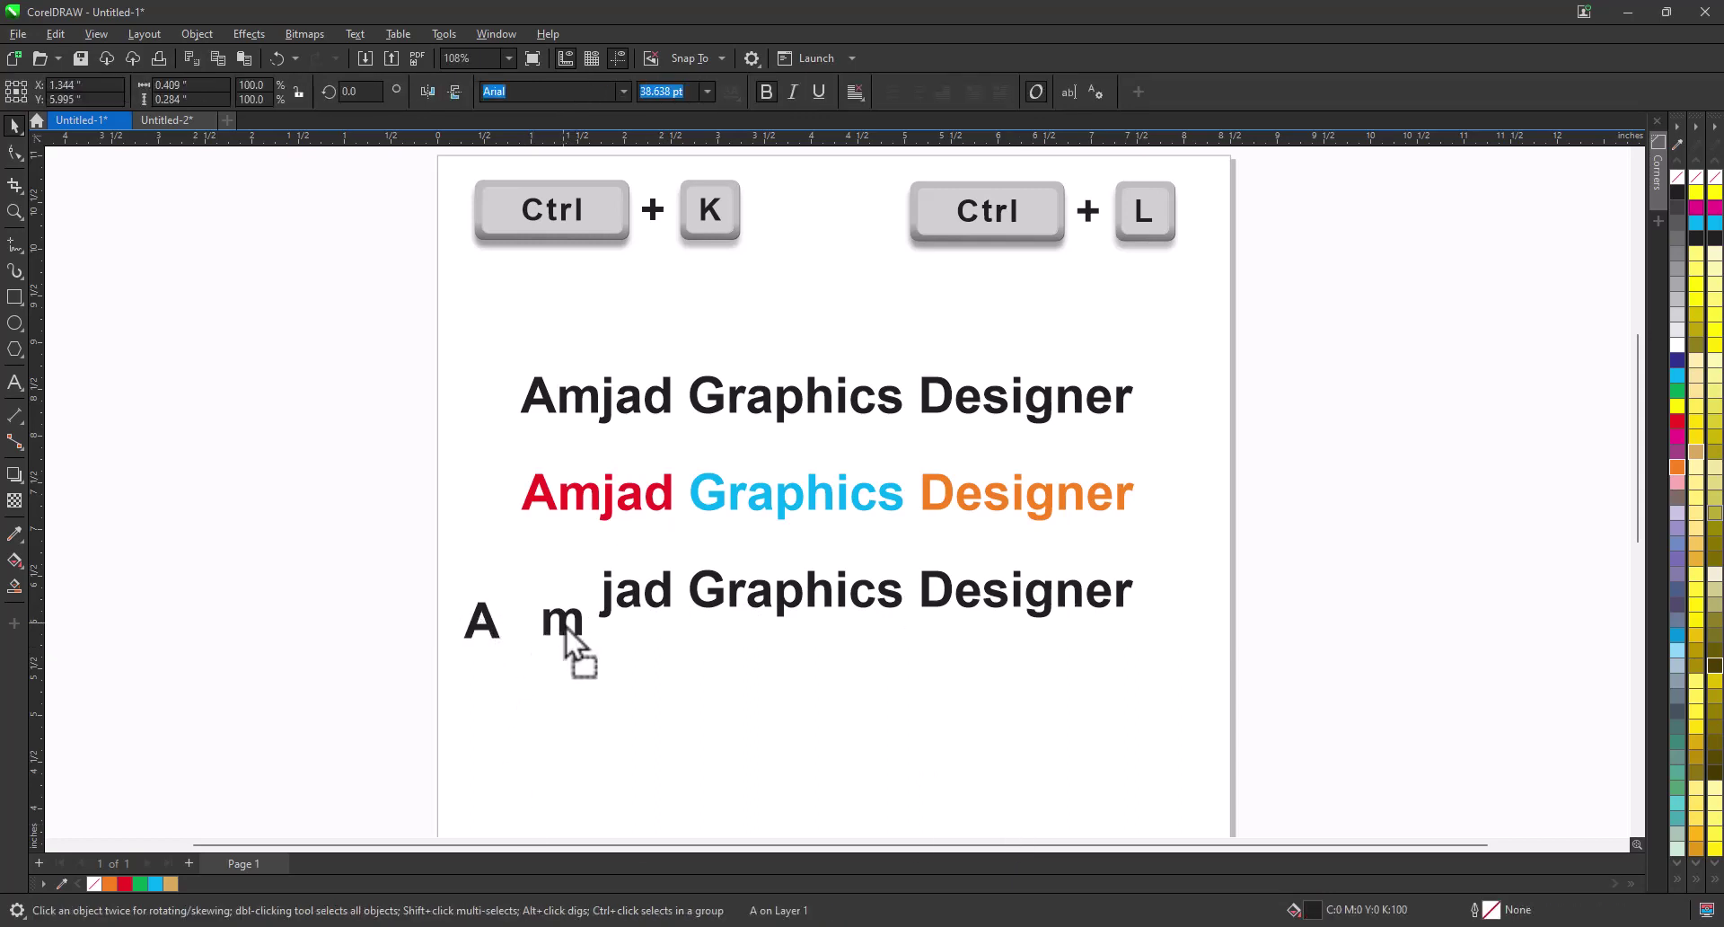
click(605, 621)
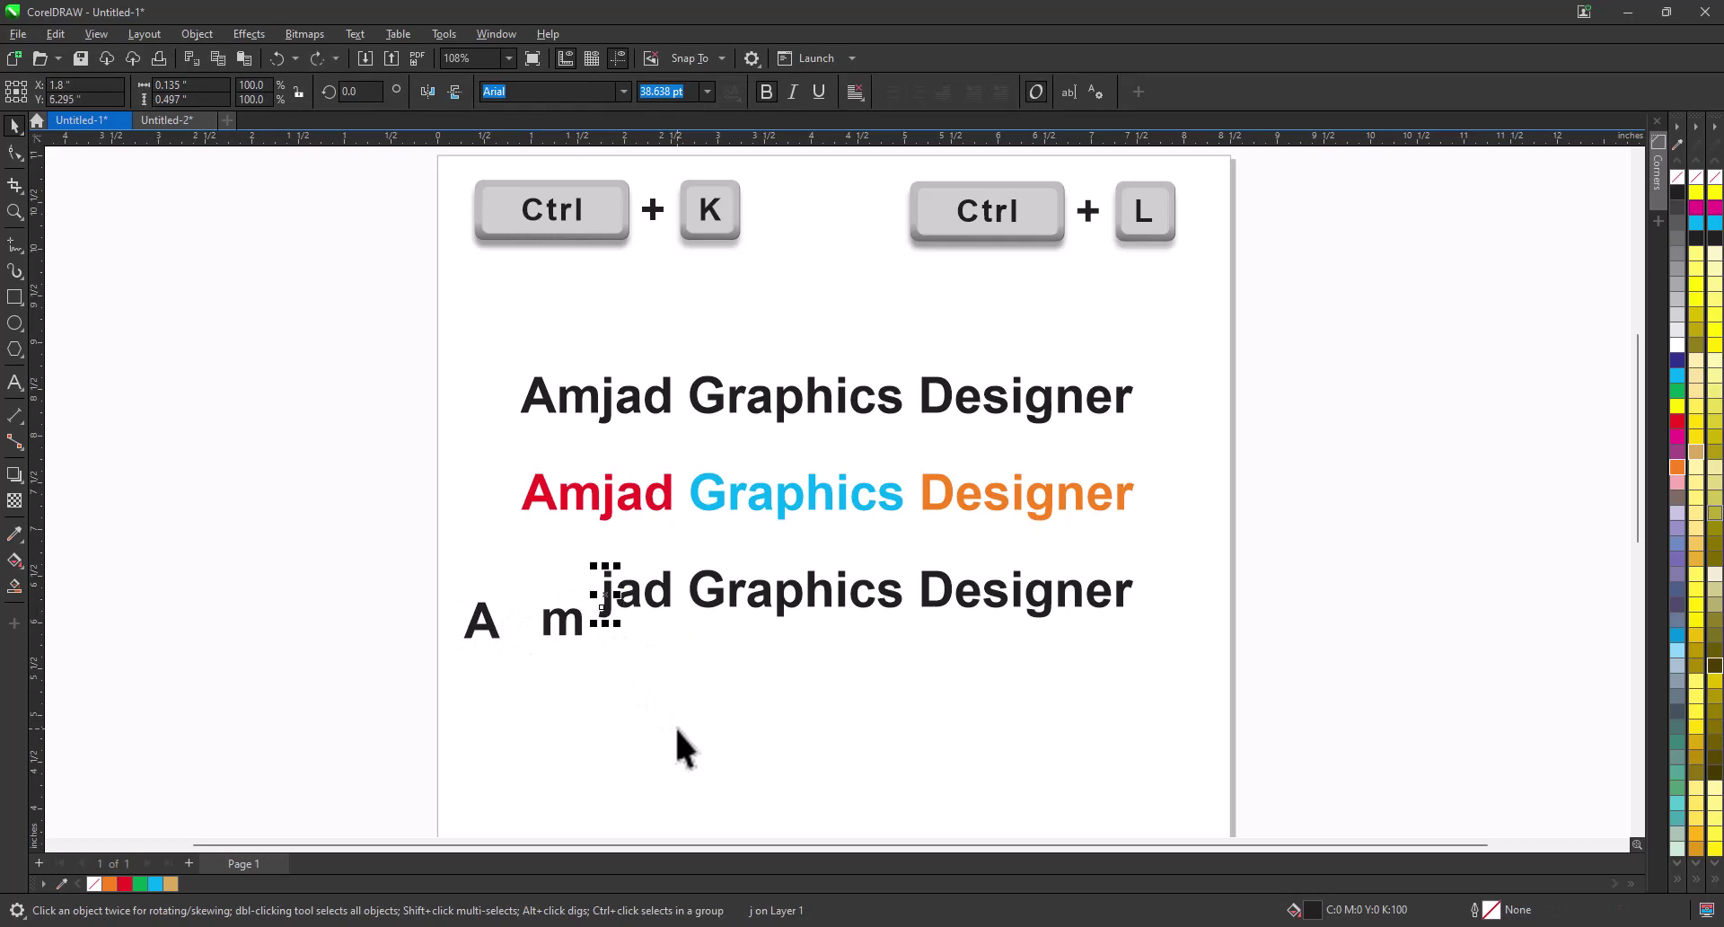
Step: Undo the letter moves in the bottom line, and break its words "Graphics" and "Designer" apart into single letters
key(ctrl+z)
key(ctrl+z)
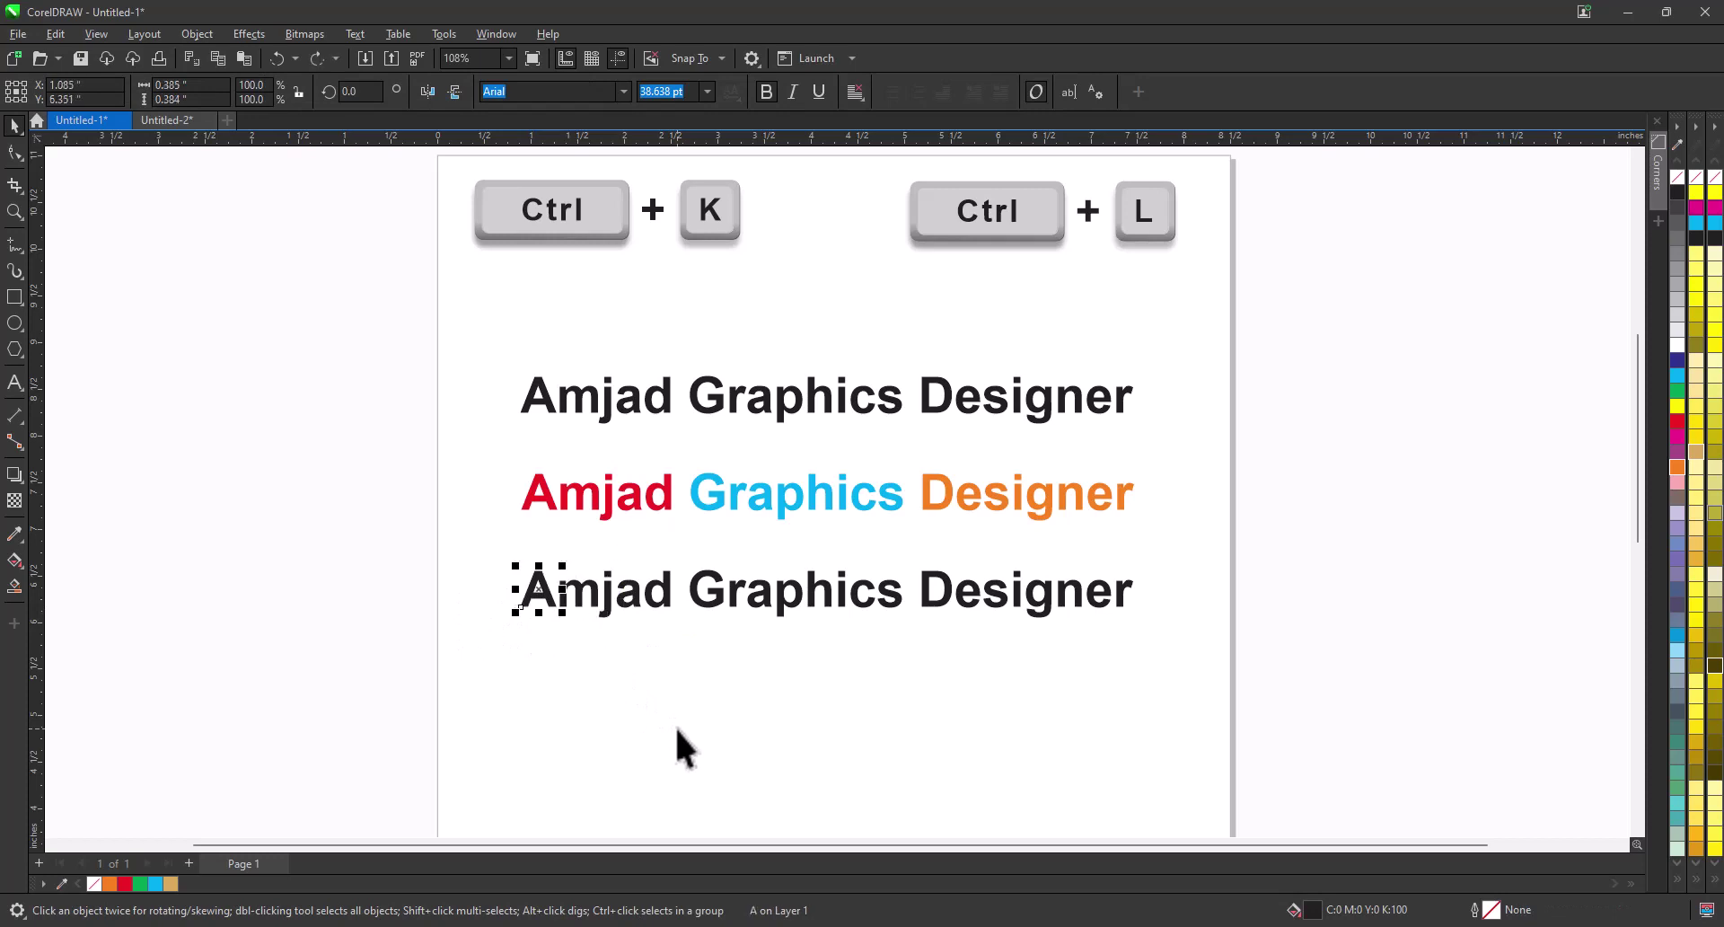
click(781, 602)
key(ctrl+k)
click(1000, 613)
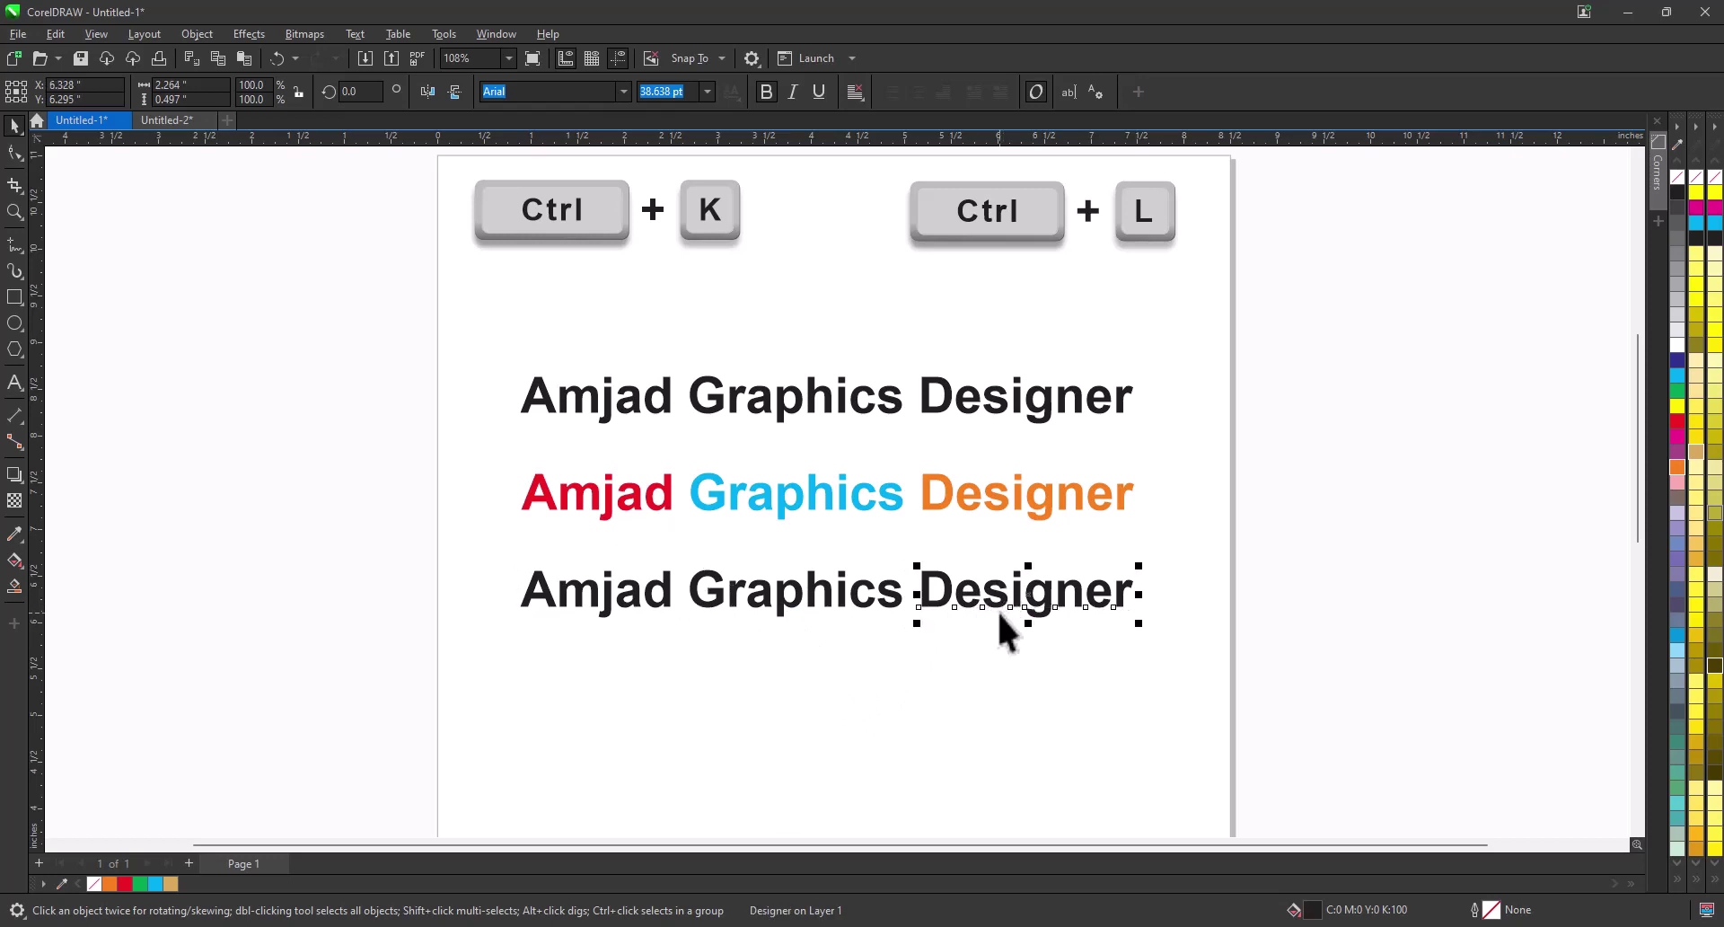
key(ctrl+k)
key(Escape)
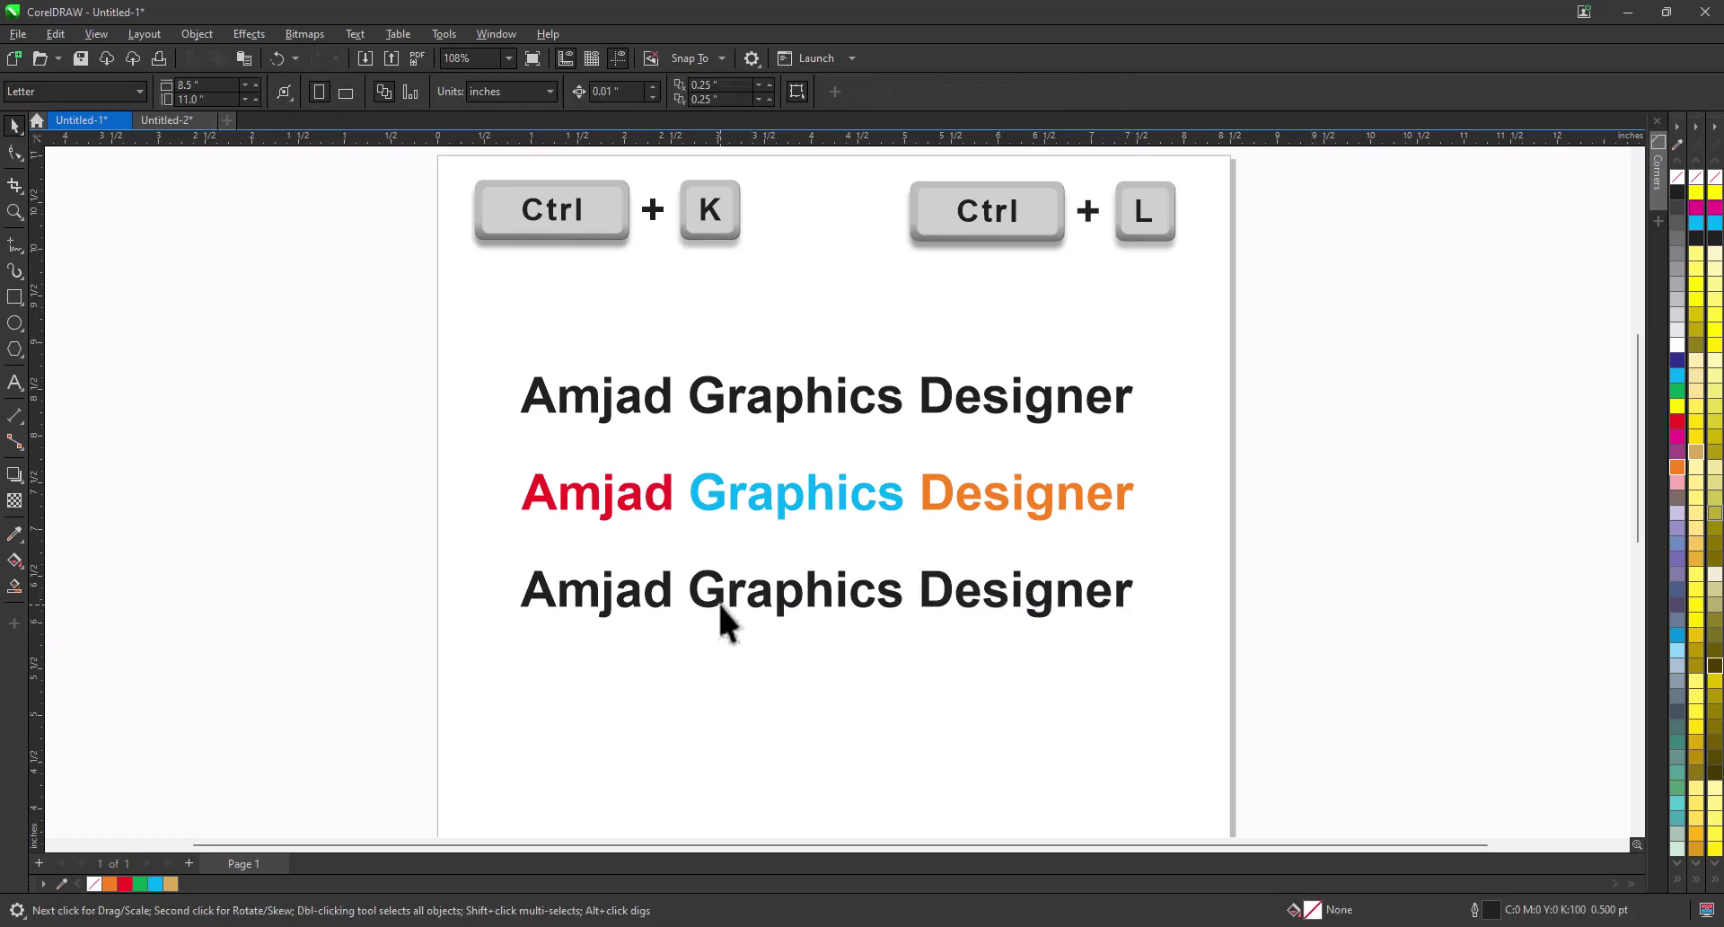
Step: Fill the bottom line's initial letters: G of "Graphics" red, A of the first word cyan and D of "Designer" orange
click(722, 606)
click(1676, 422)
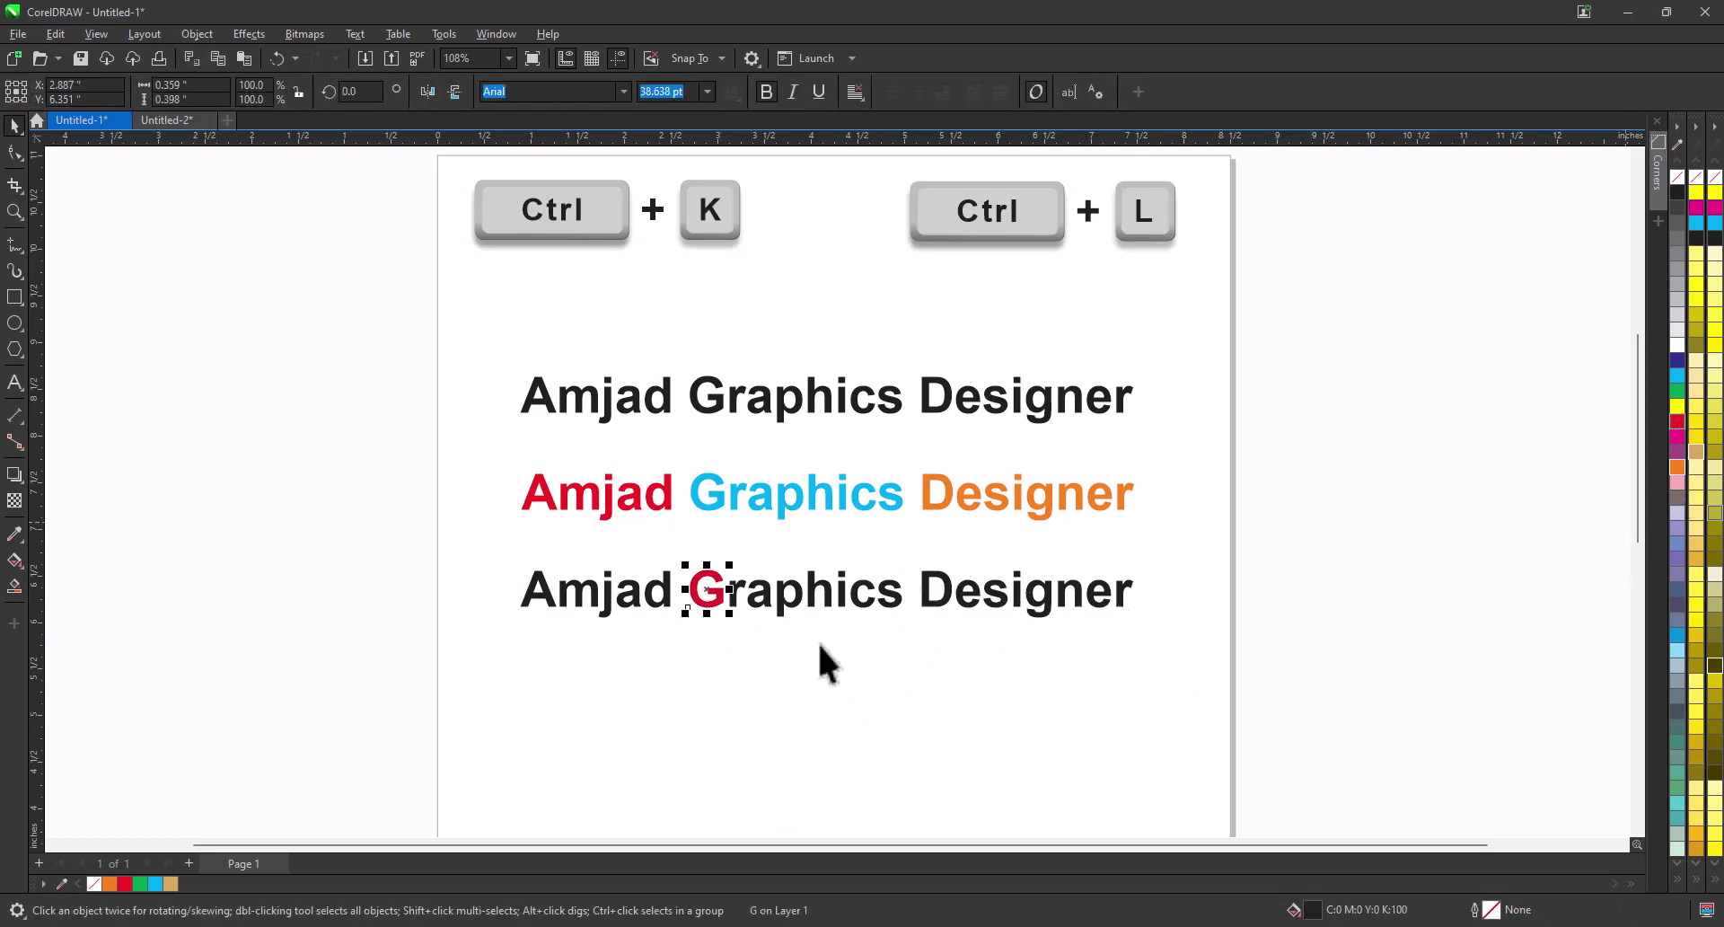
click(552, 604)
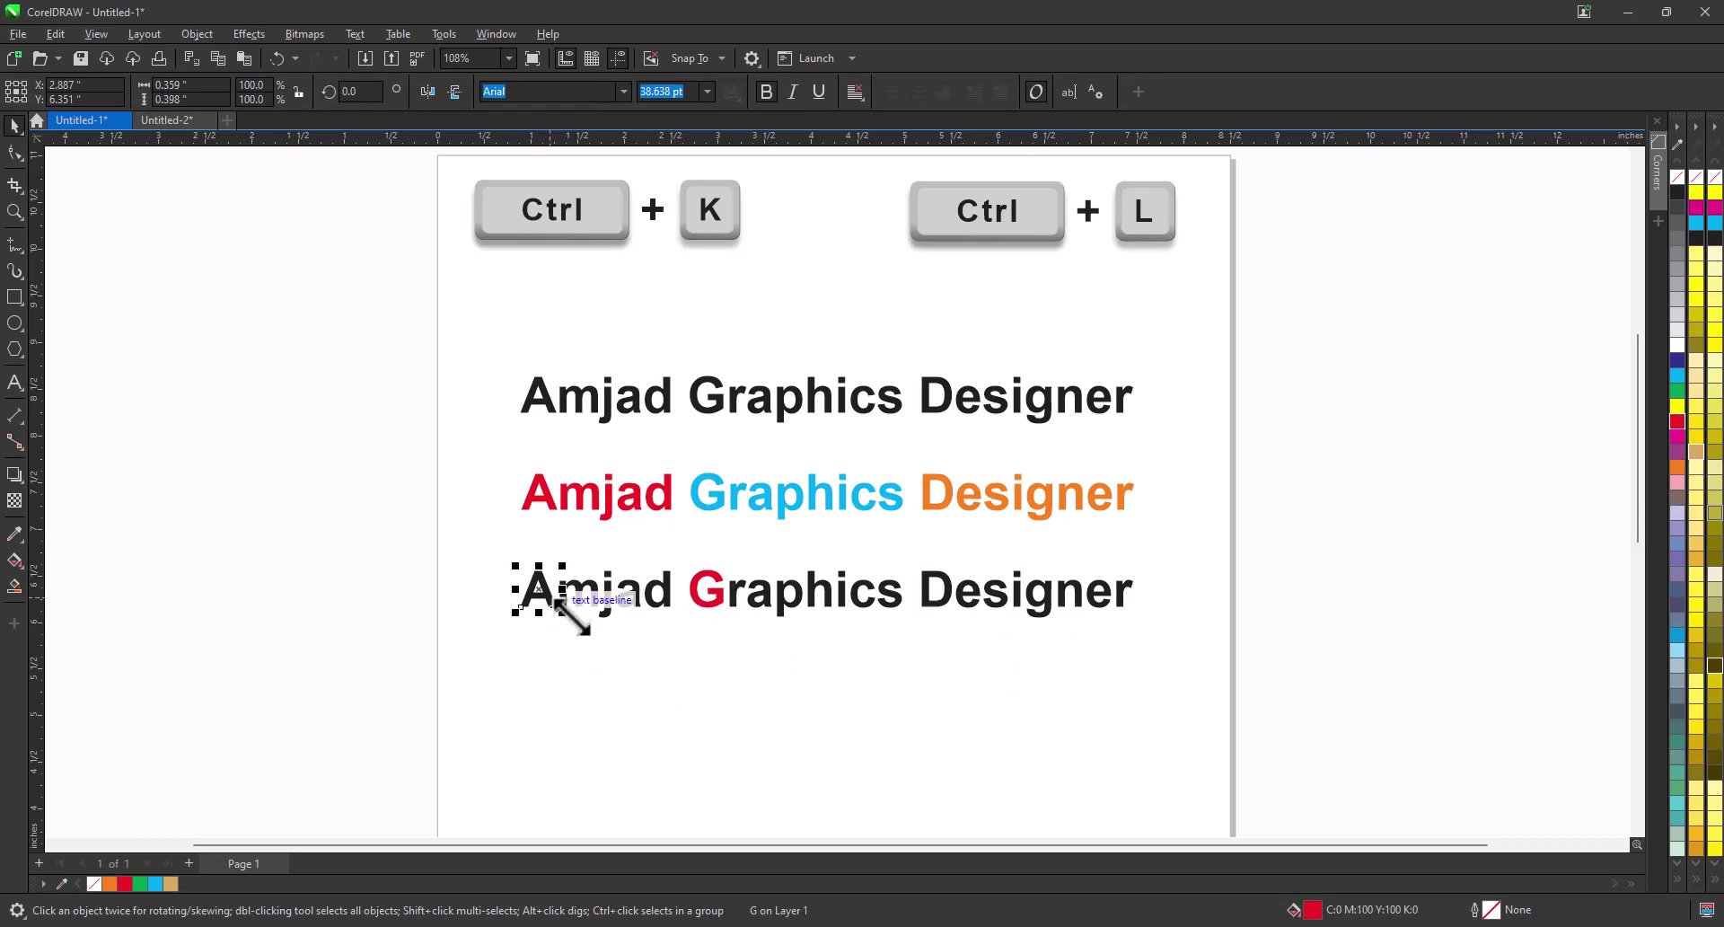
click(1672, 363)
click(1676, 376)
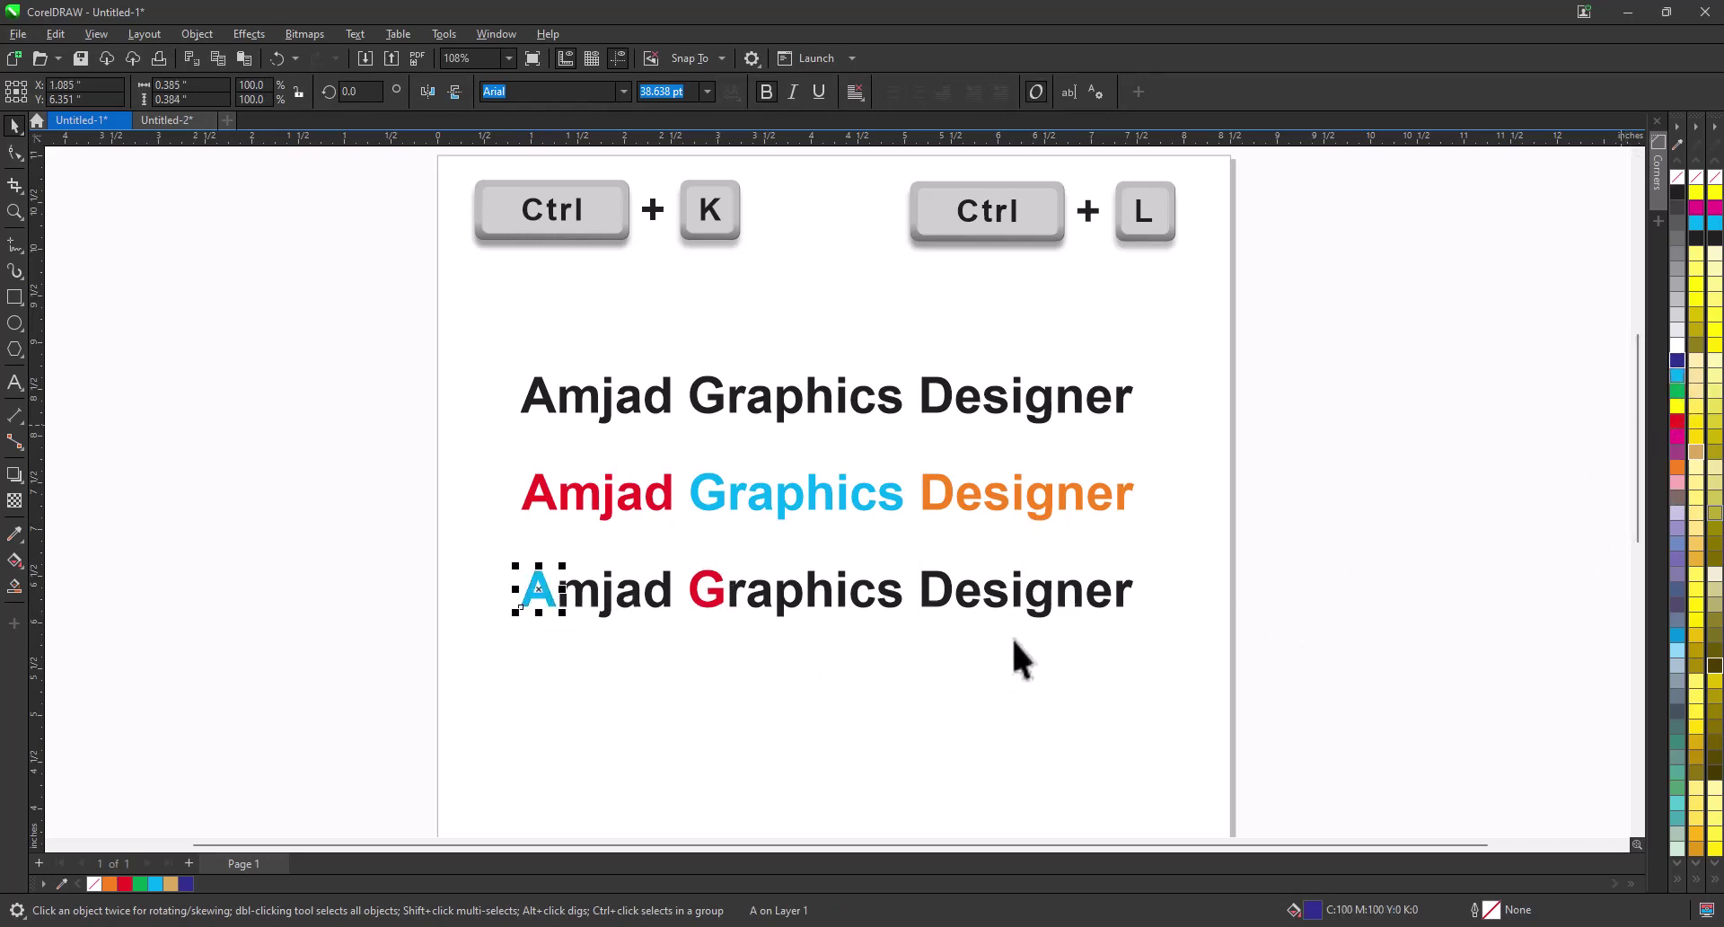
click(945, 603)
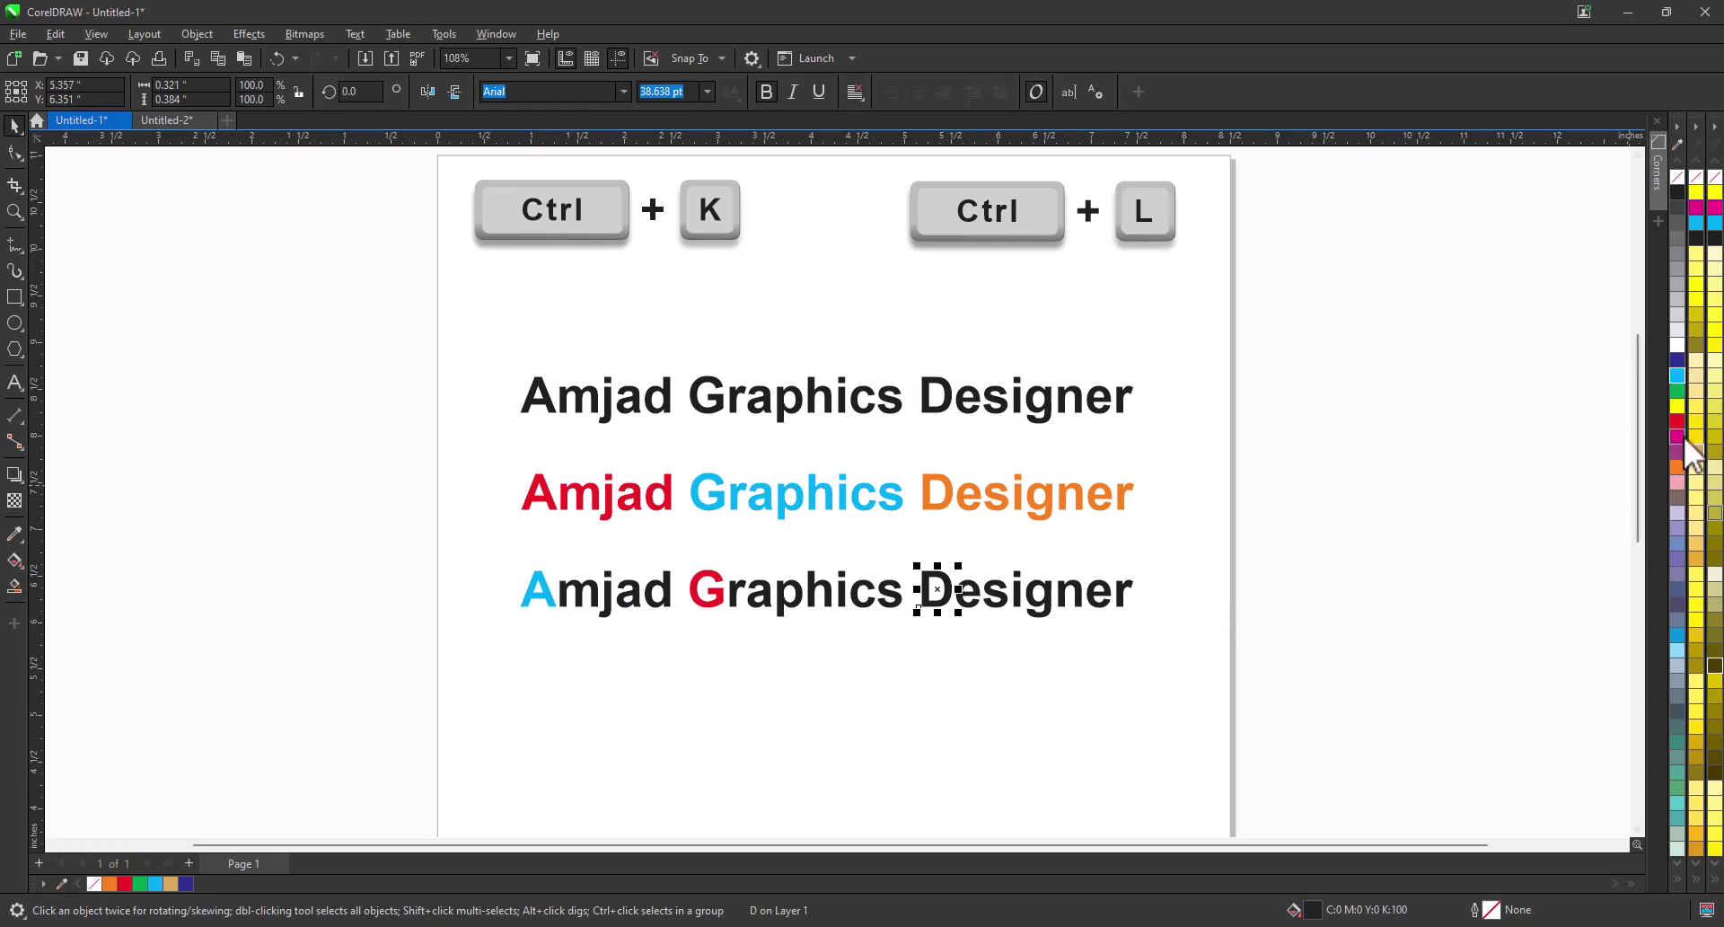
click(1675, 467)
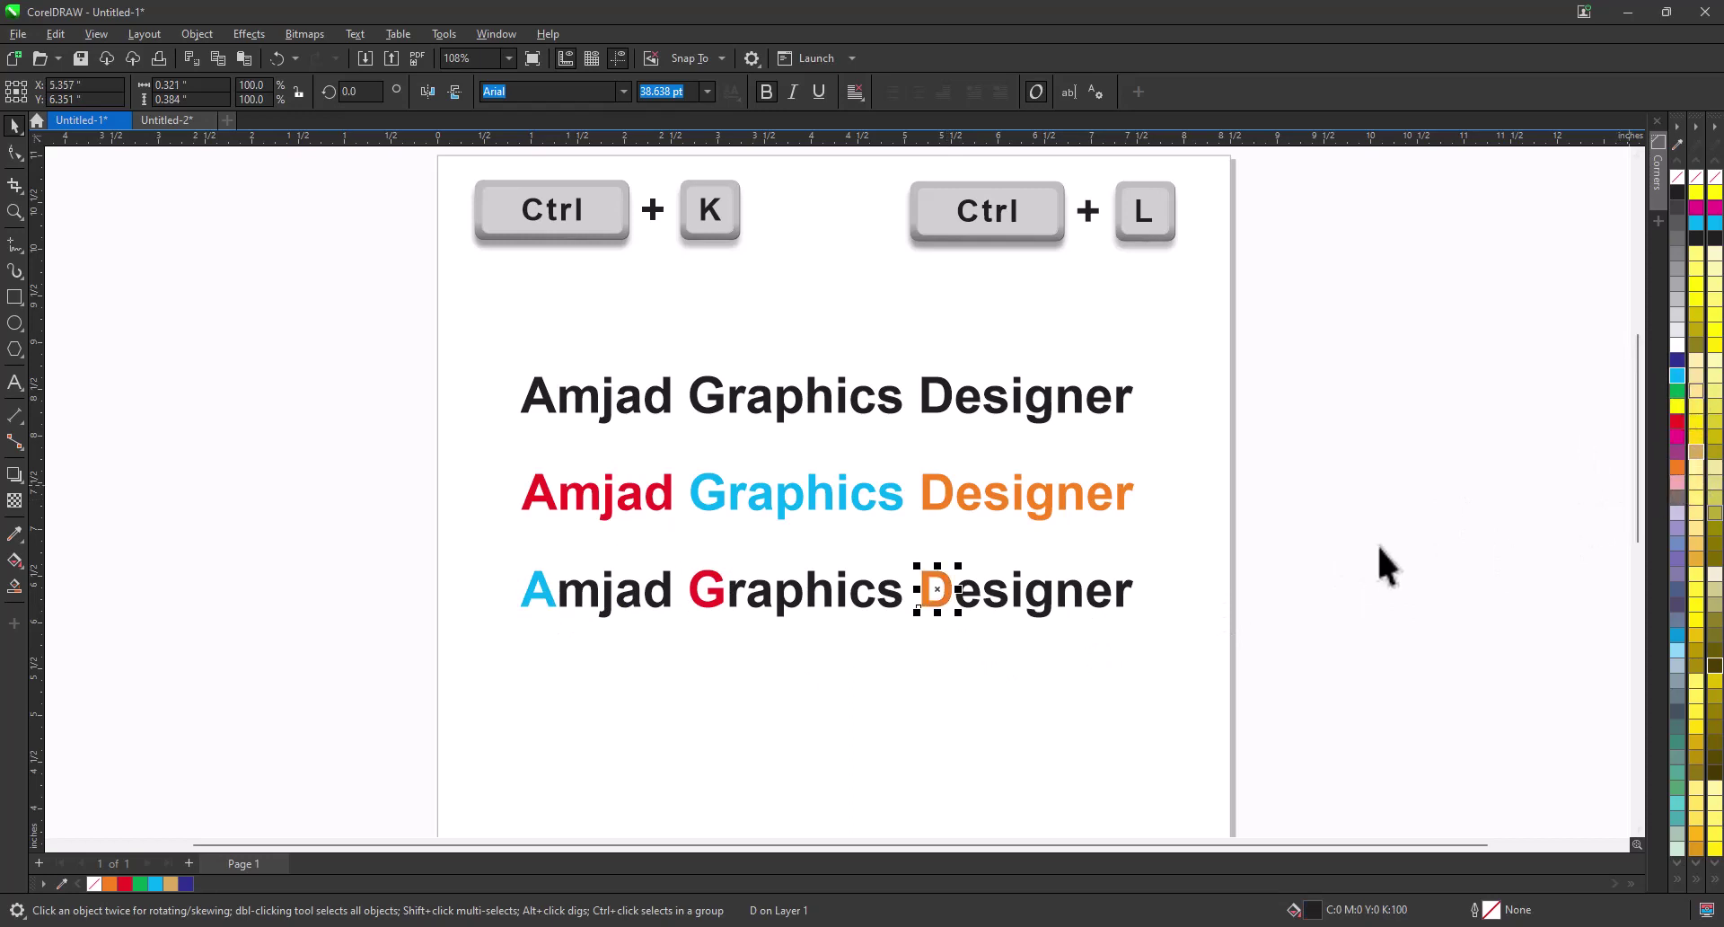
click(1280, 684)
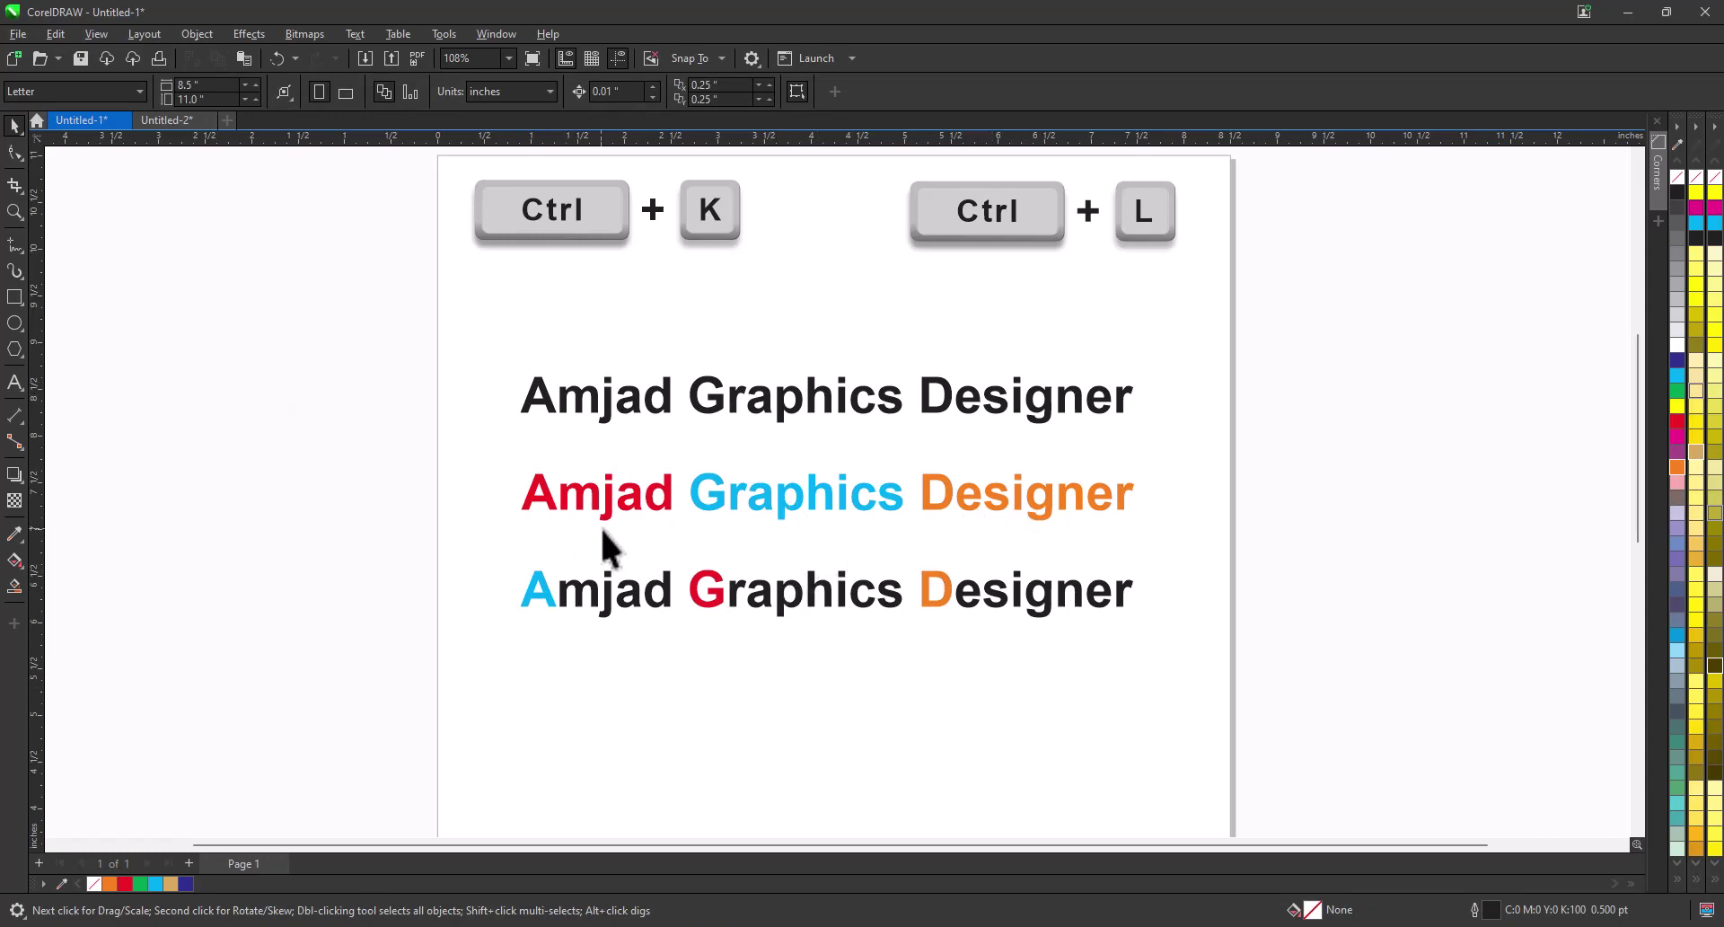
Step: Combine the middle line's three coloured words into one text object and test it by moving the whole line
drag(405, 453, 1196, 539)
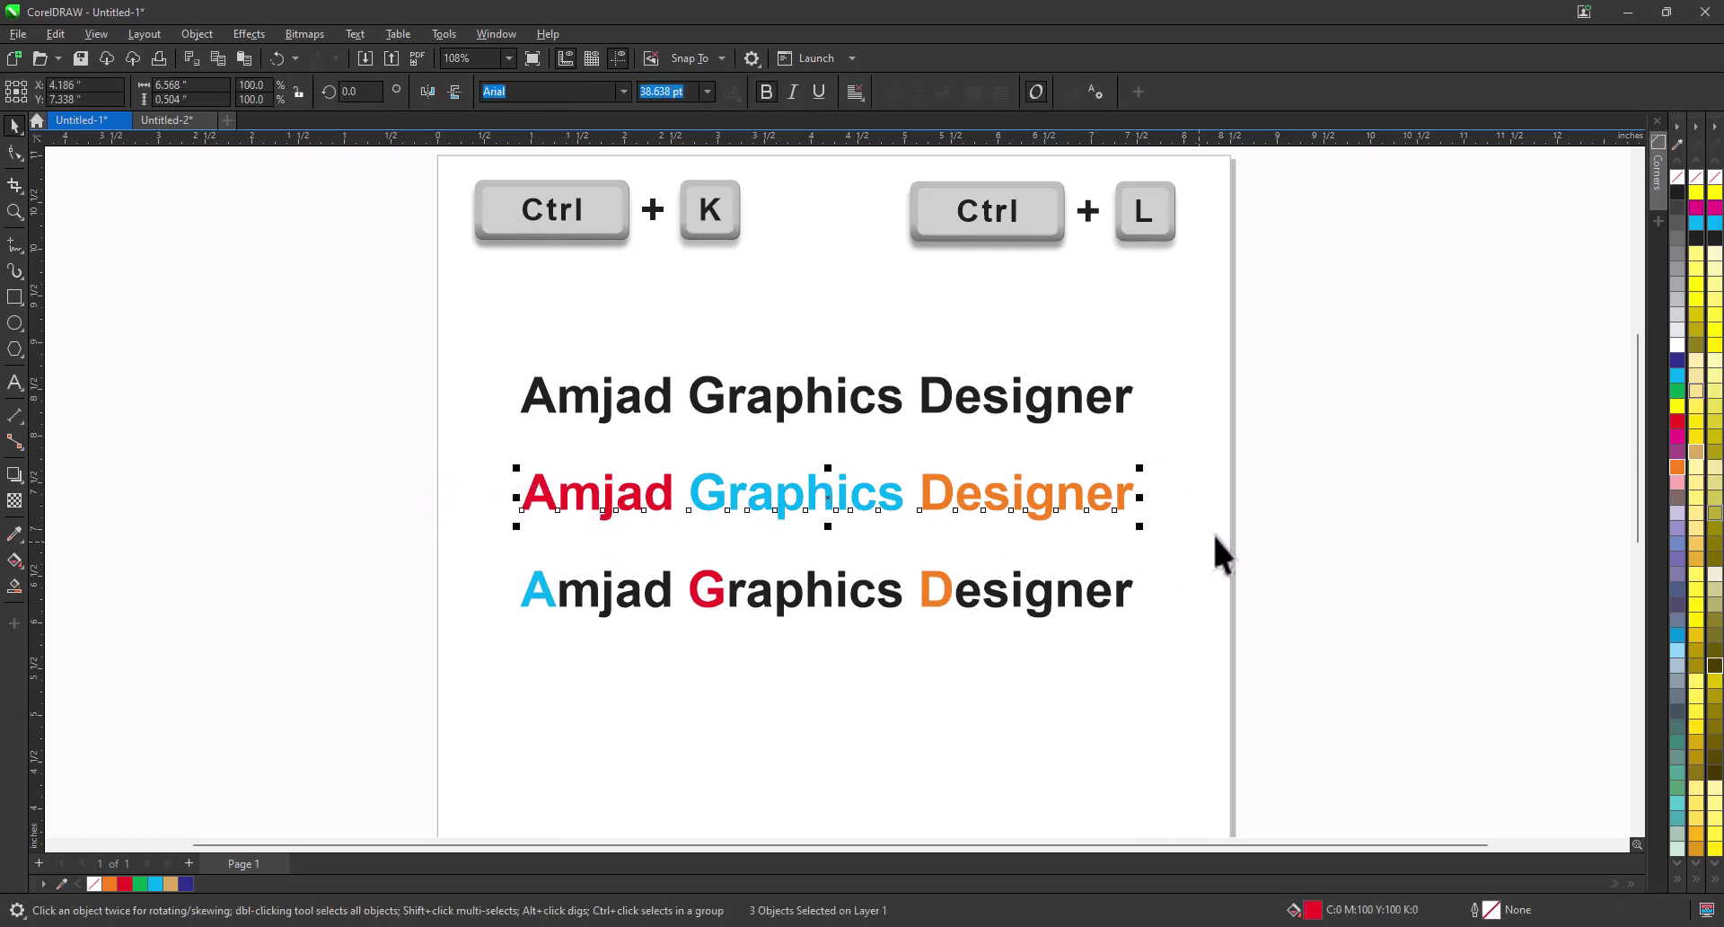
click(672, 499)
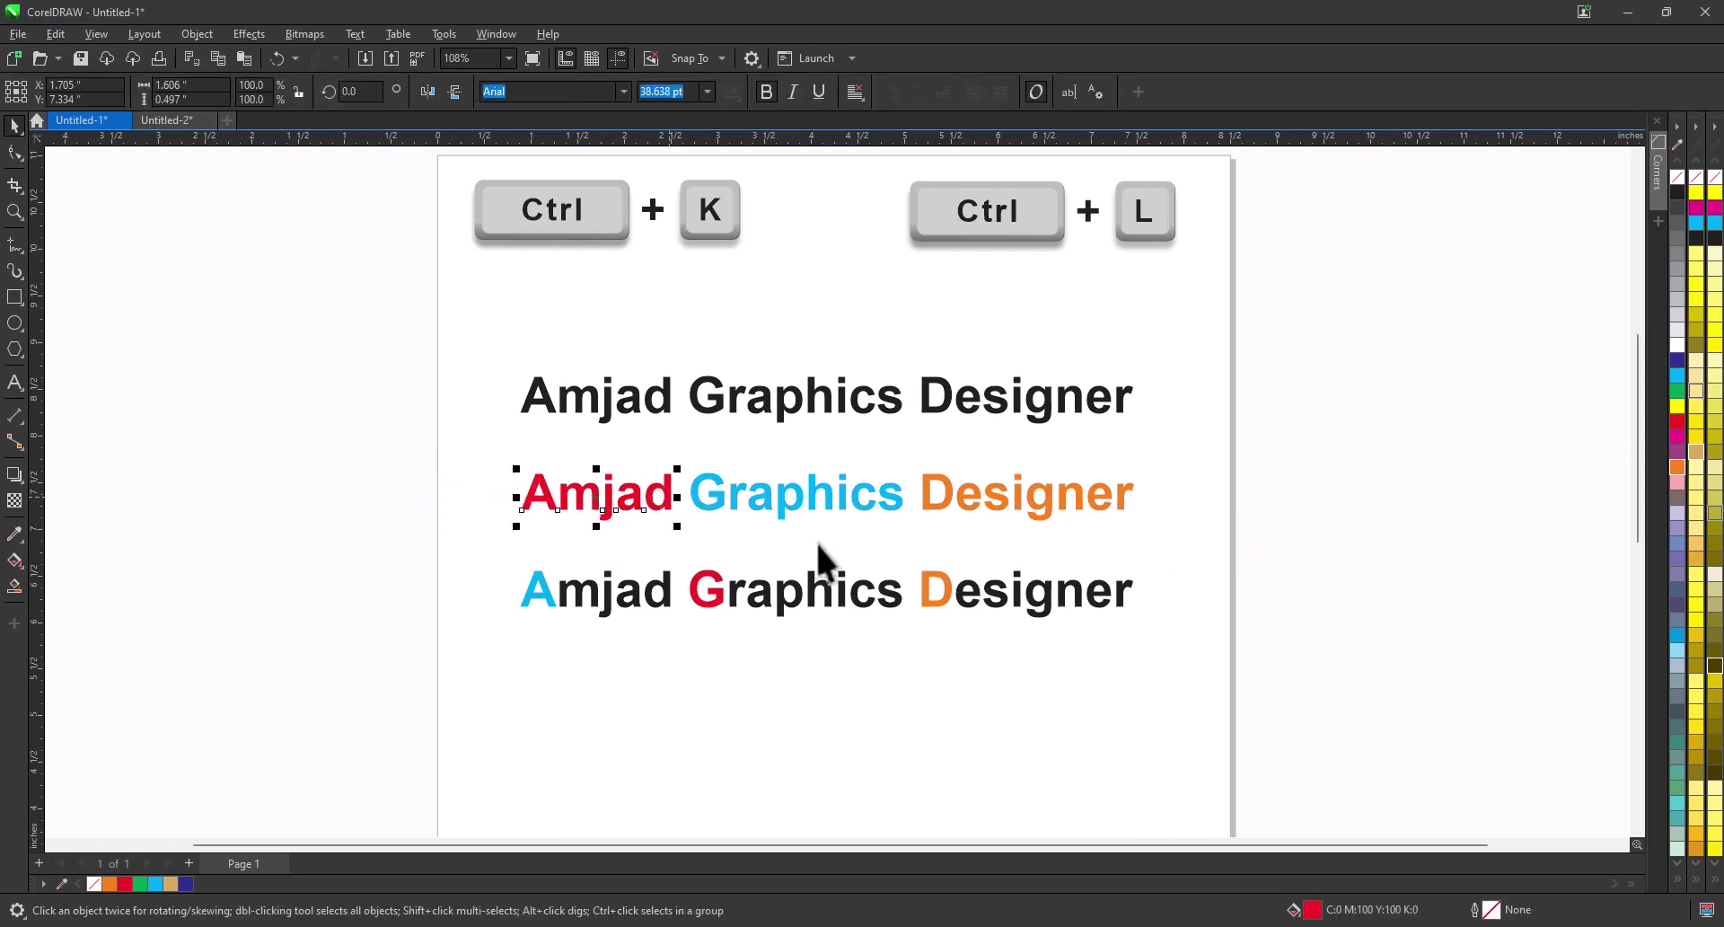
shift+click(896, 504)
shift+click(939, 494)
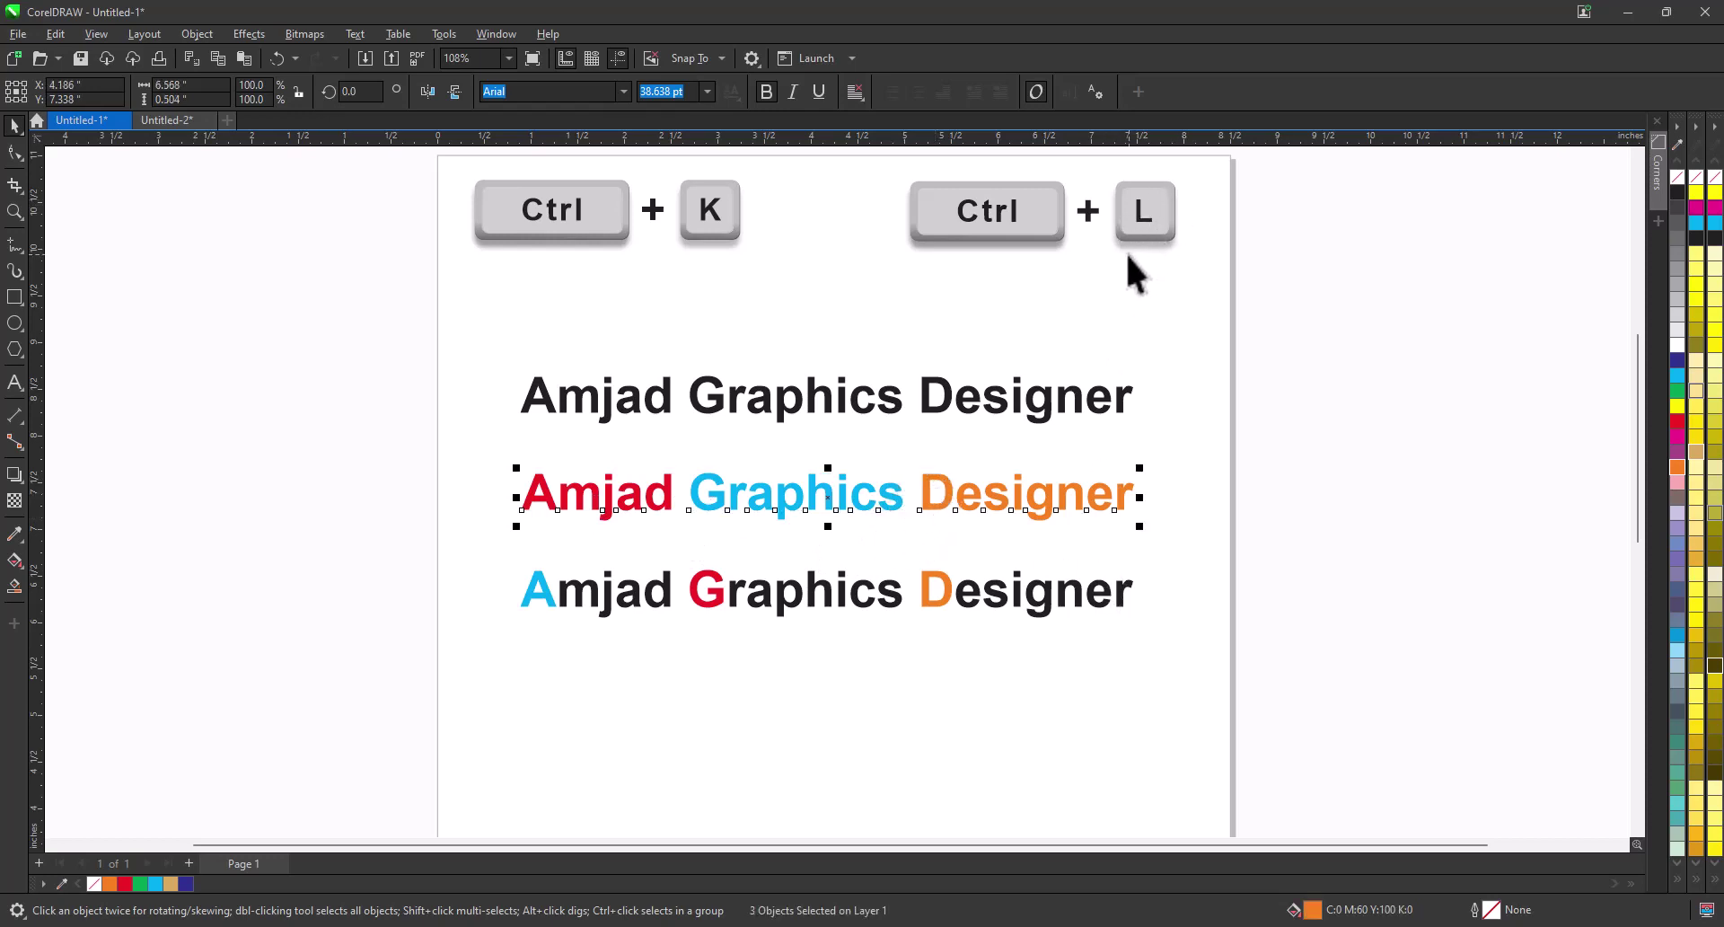
key(ctrl+l)
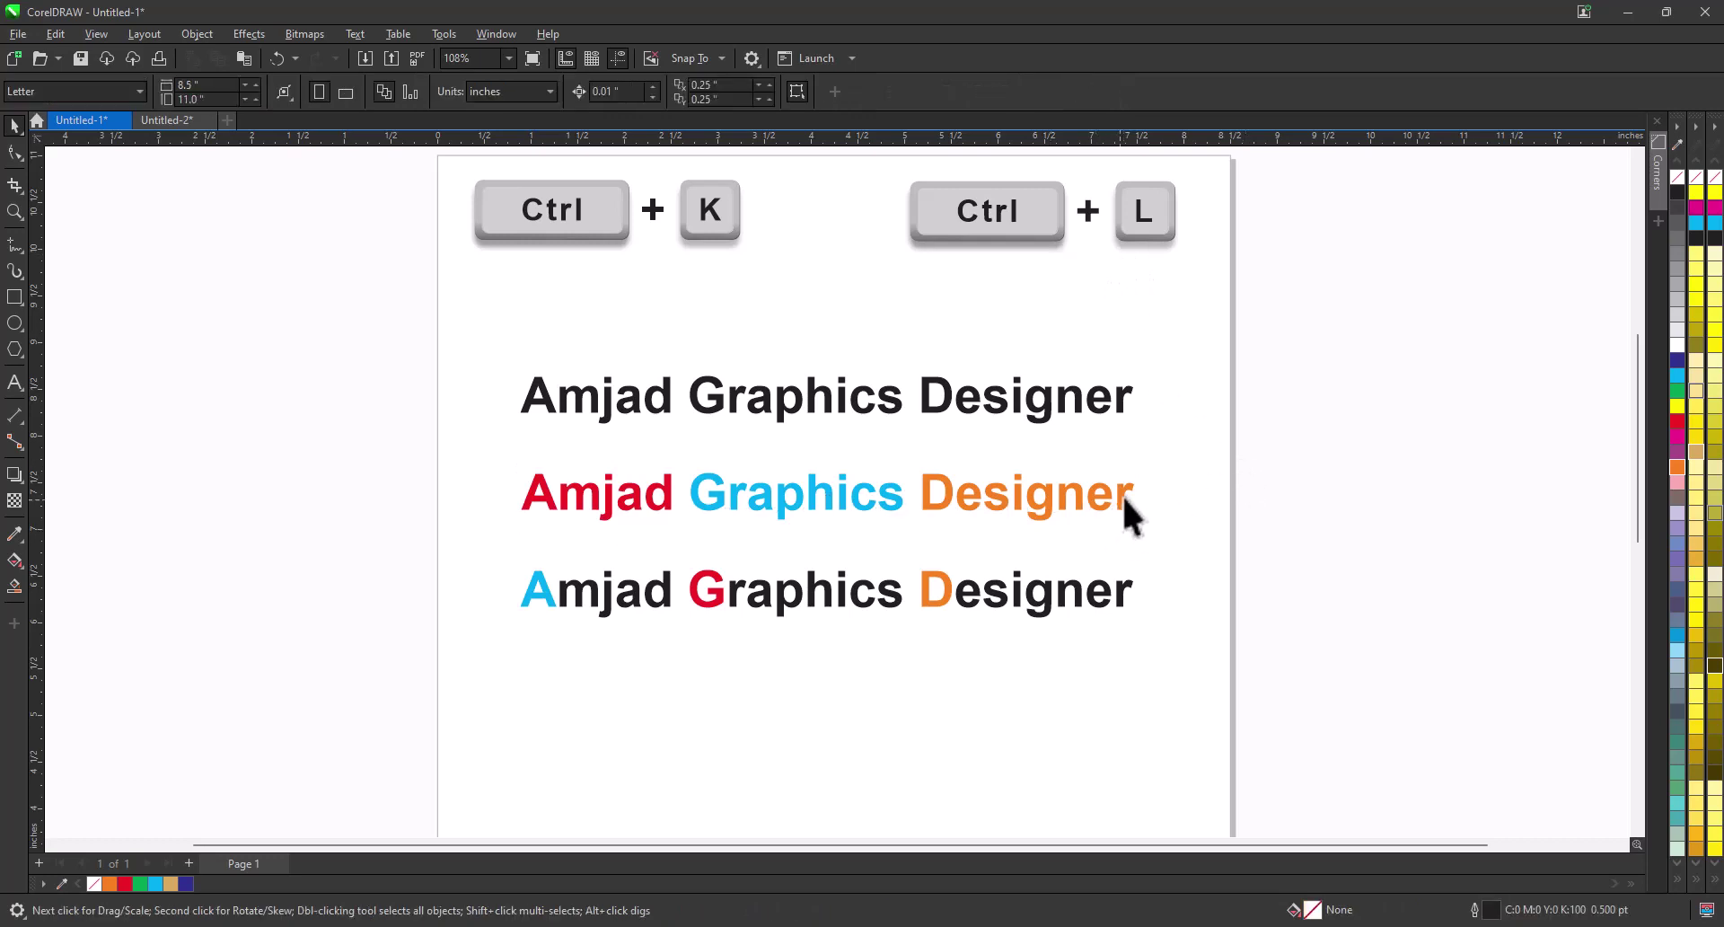
drag(1122, 494, 853, 467)
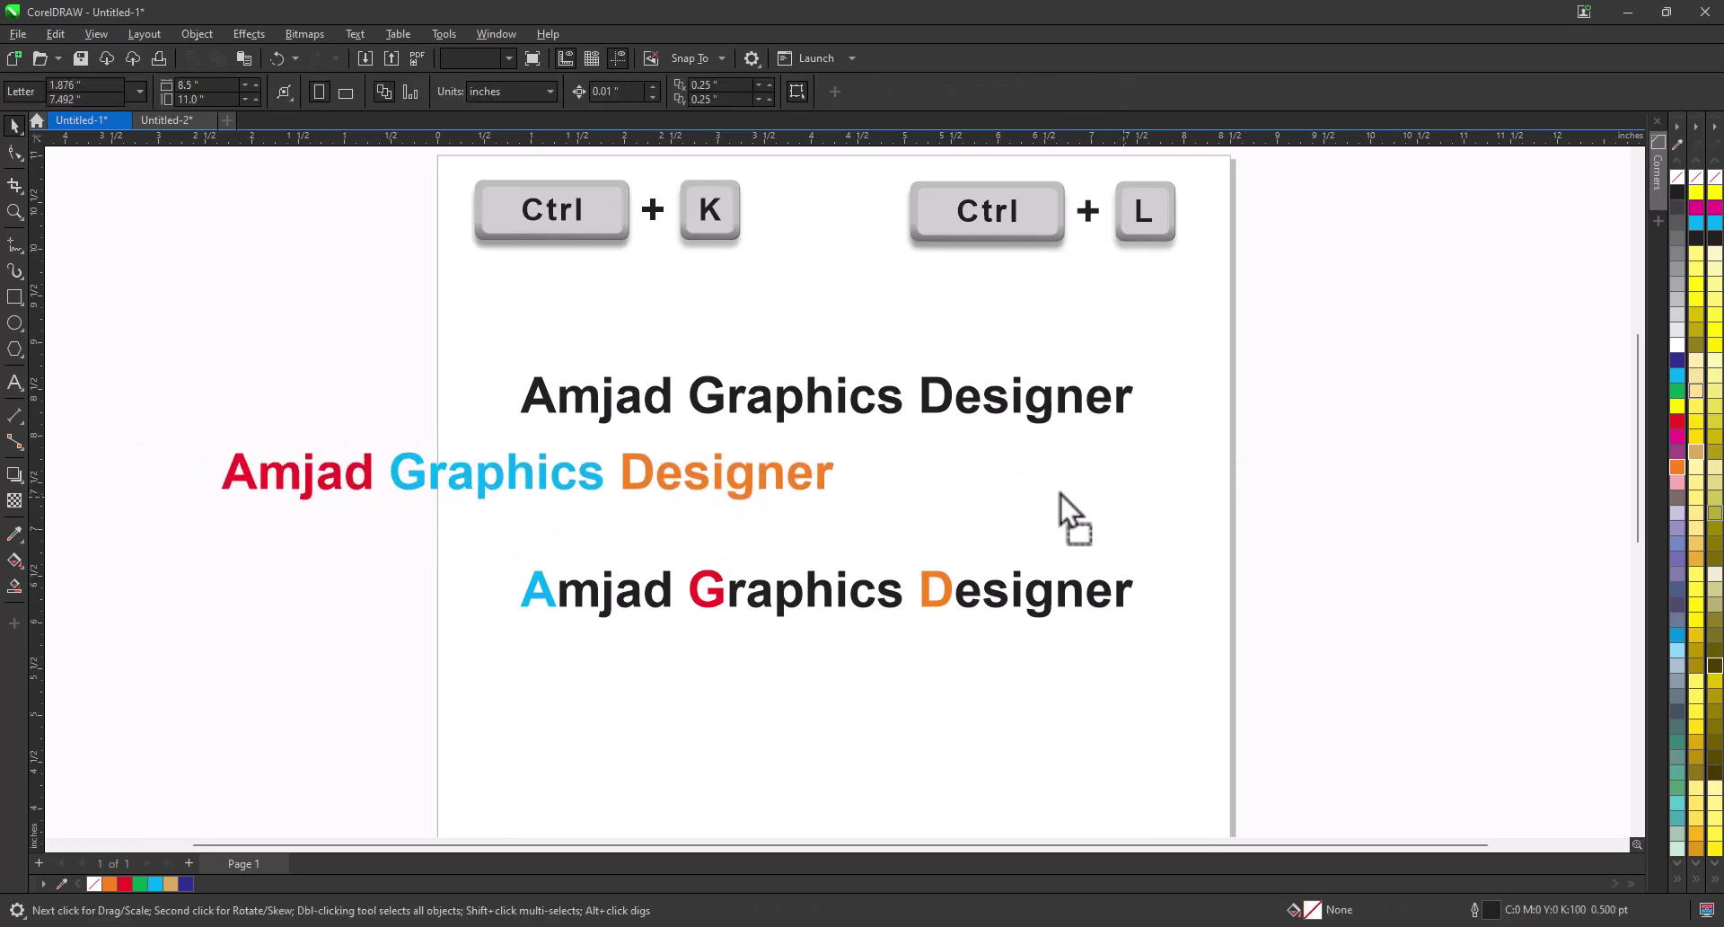
key(ctrl+z)
Step: Try moving the bottom line's letters A and m away from their word, and undo the moves
click(14, 212)
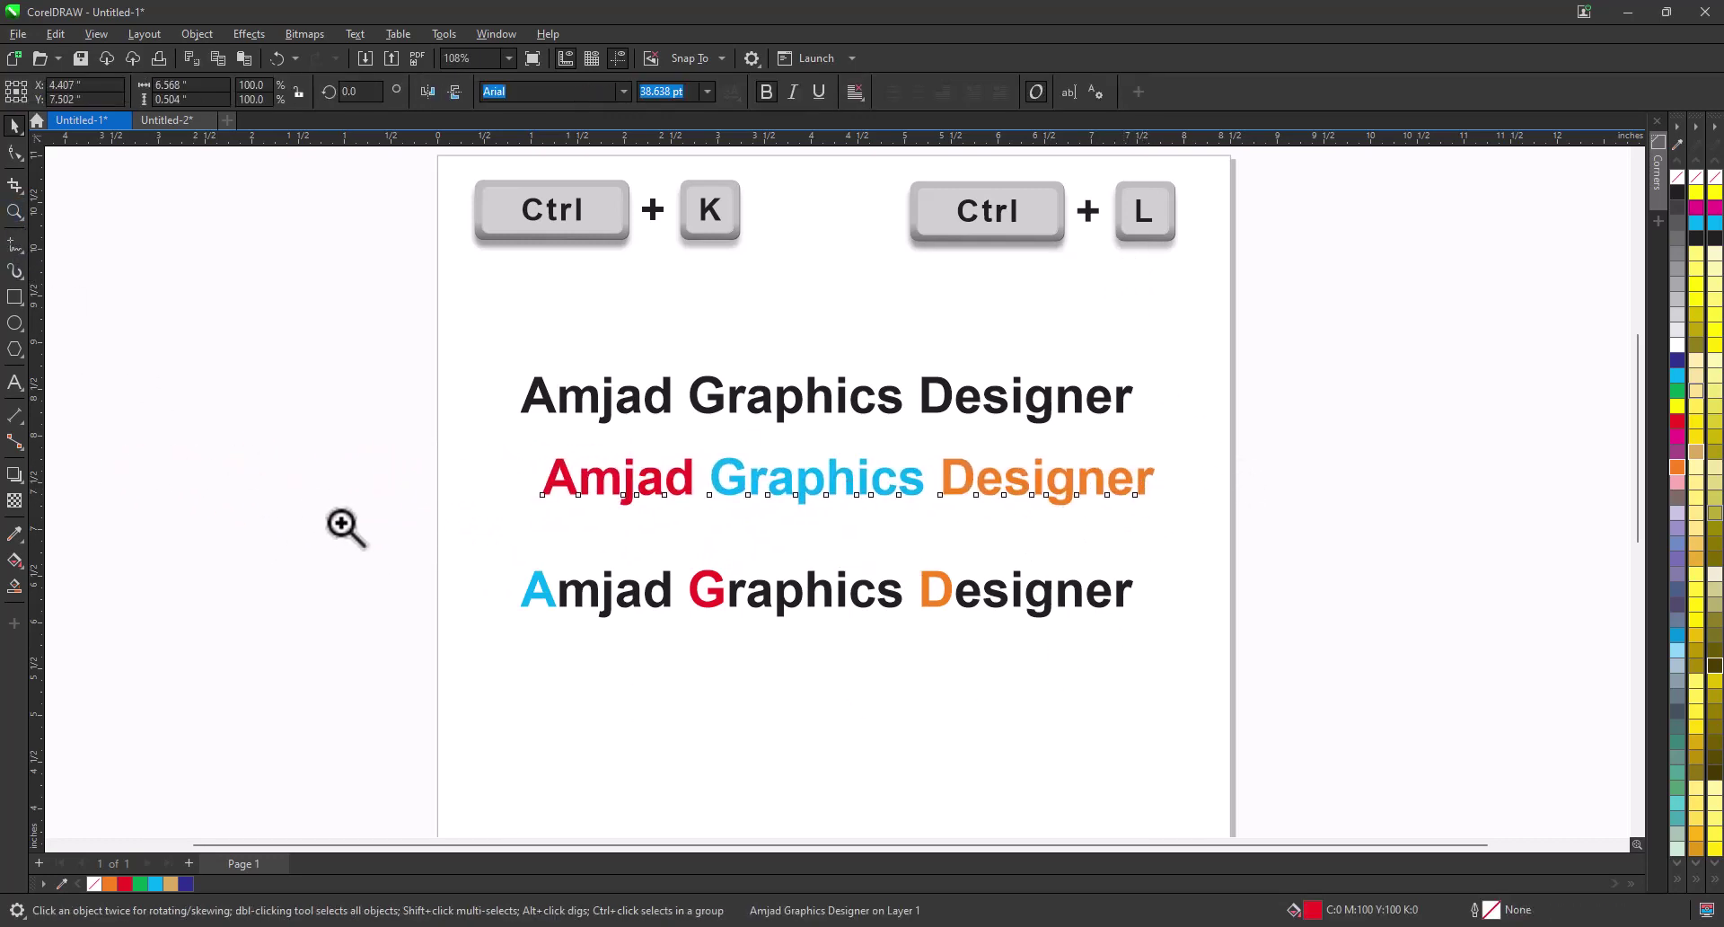
drag(347, 504, 1253, 728)
key(space)
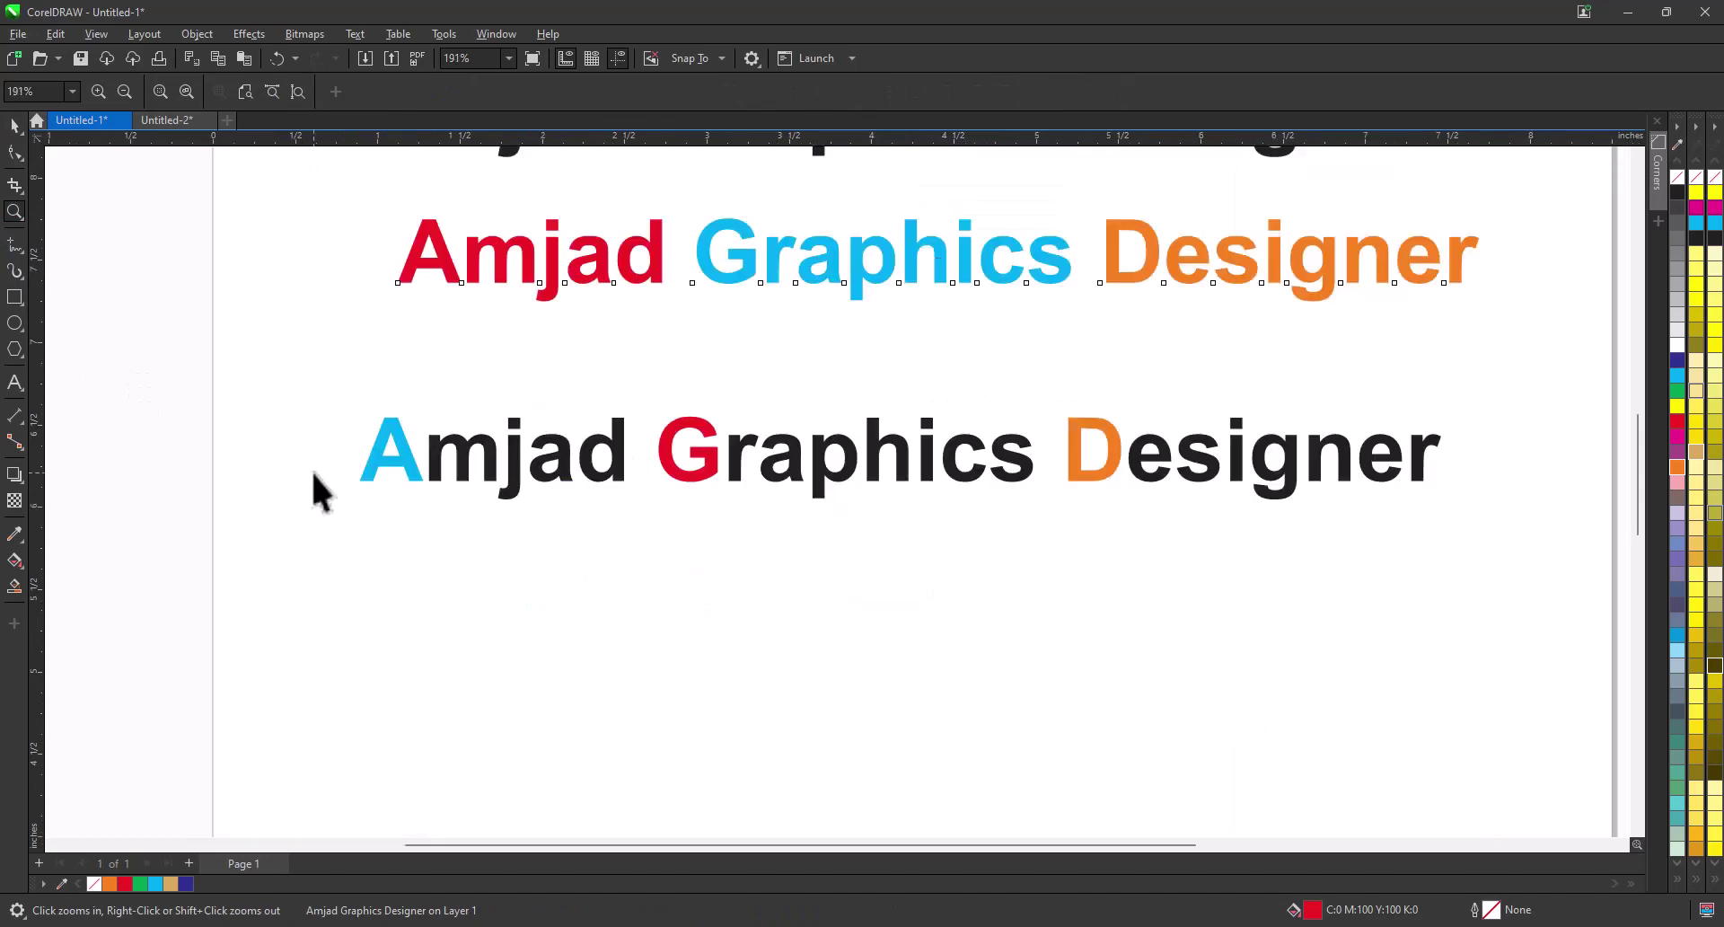
click(395, 462)
key(ctrl+z)
key(ctrl+z)
key(ctrl+z)
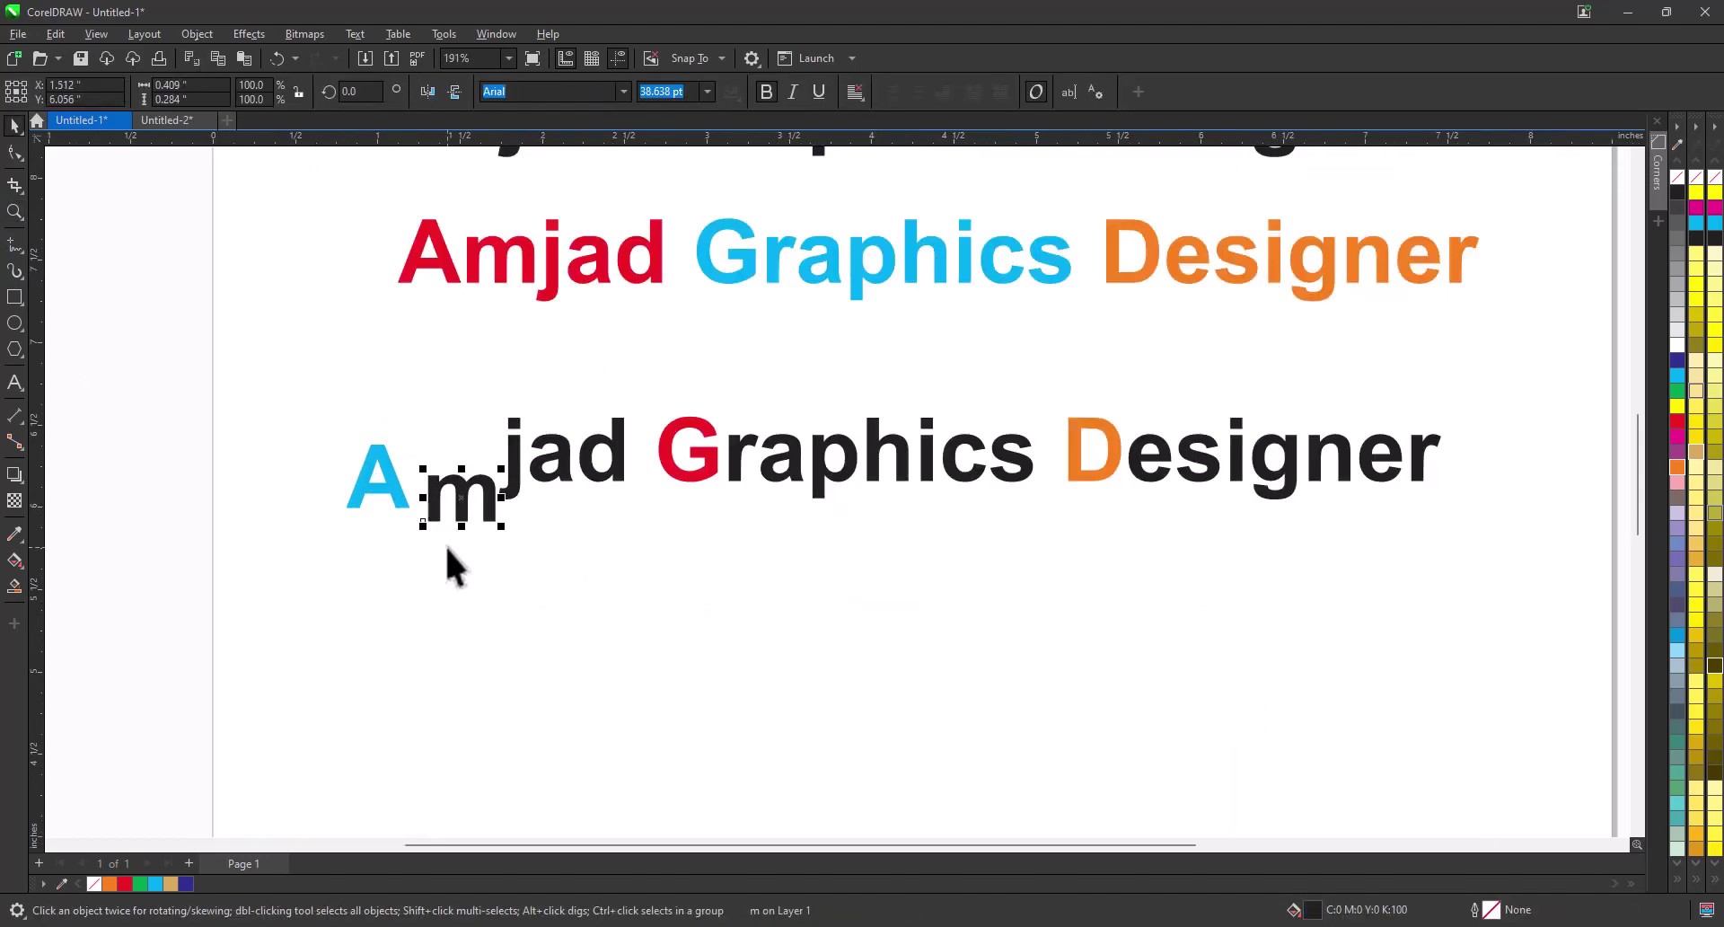
click(358, 501)
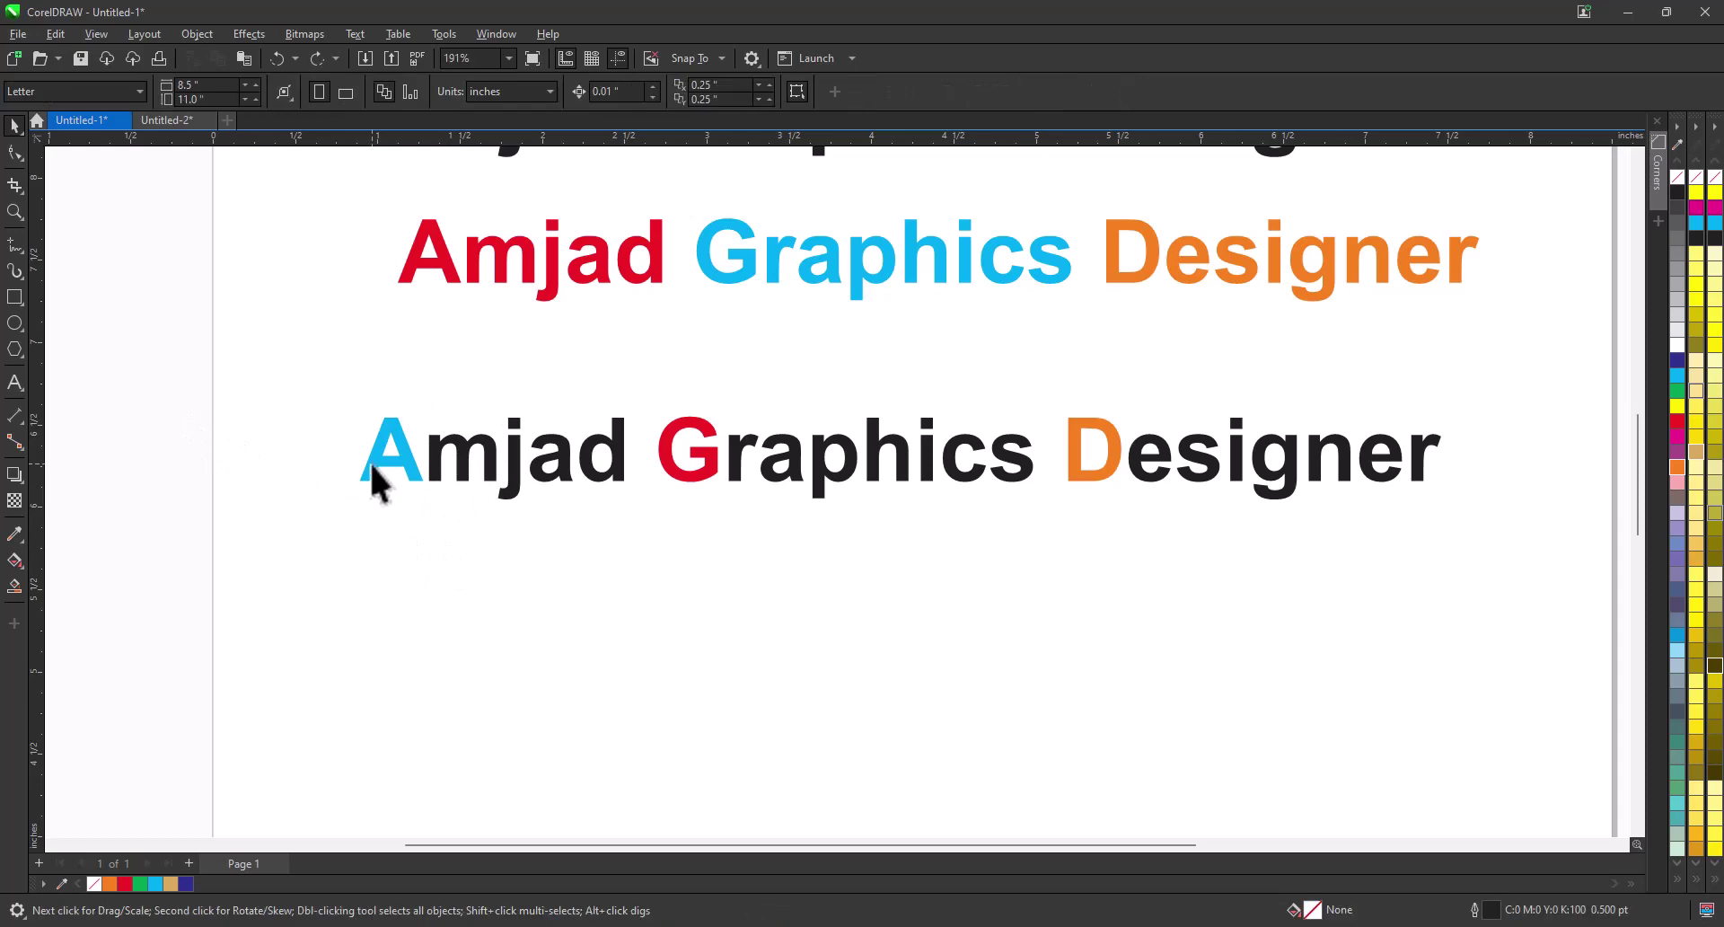
Step: Combine the five letters of the bottom line's first word into one text object and move it below the line
click(375, 463)
shift+click(495, 477)
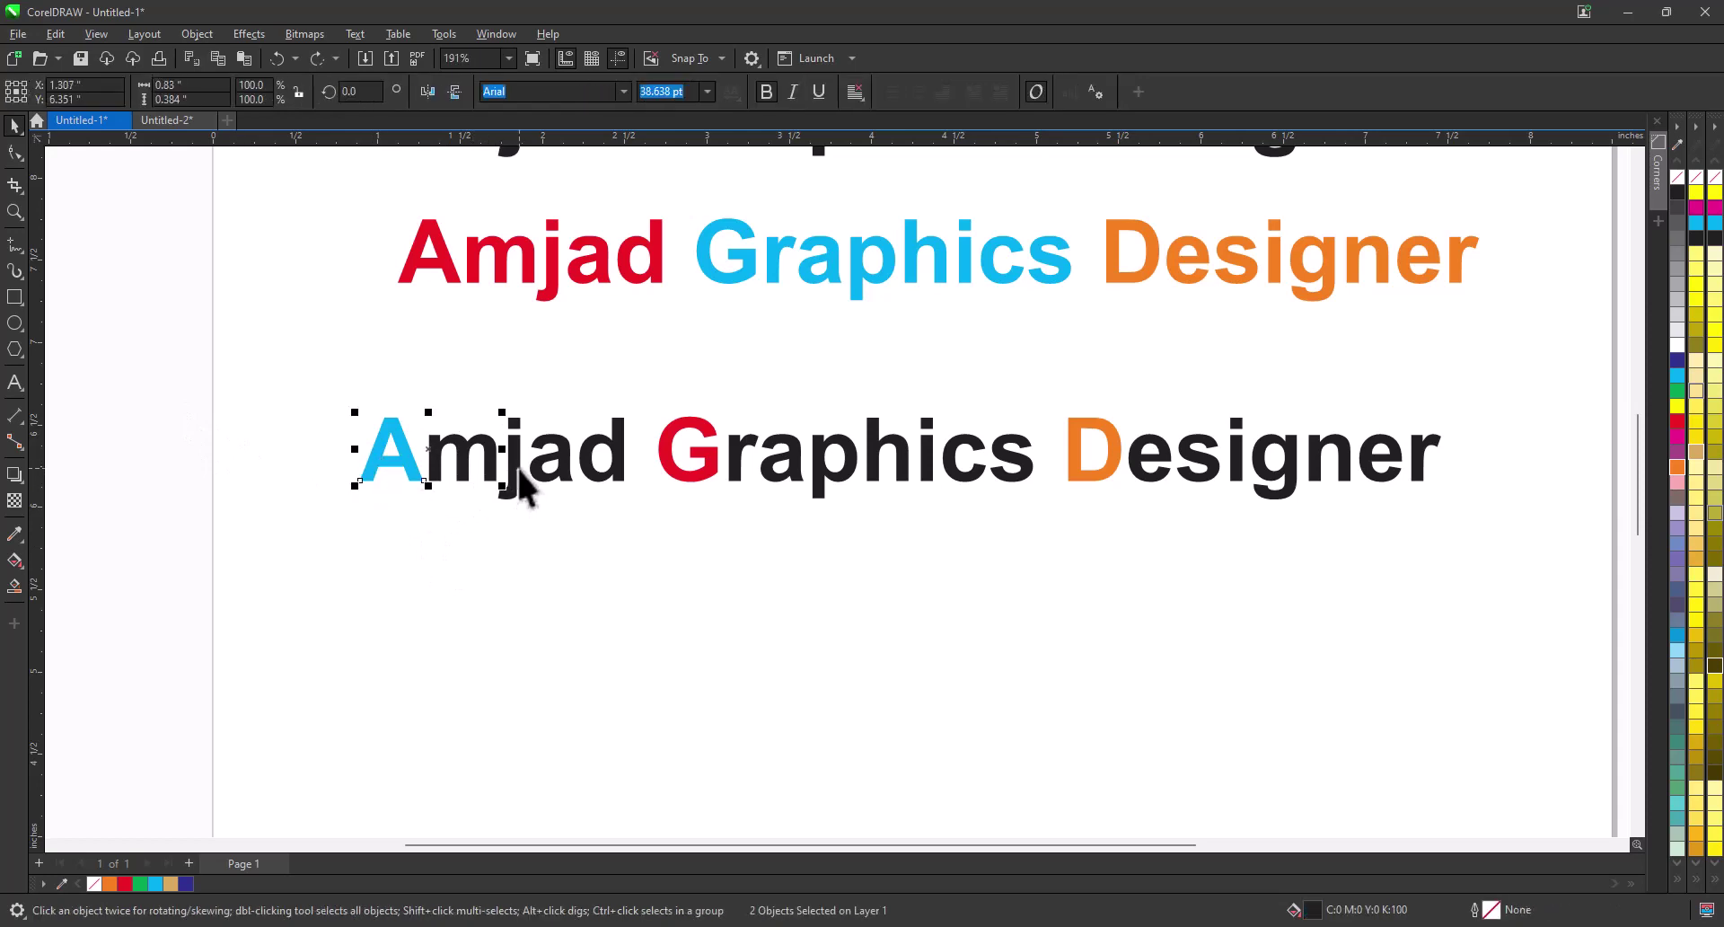
shift+click(524, 485)
shift+click(575, 472)
shift+click(614, 471)
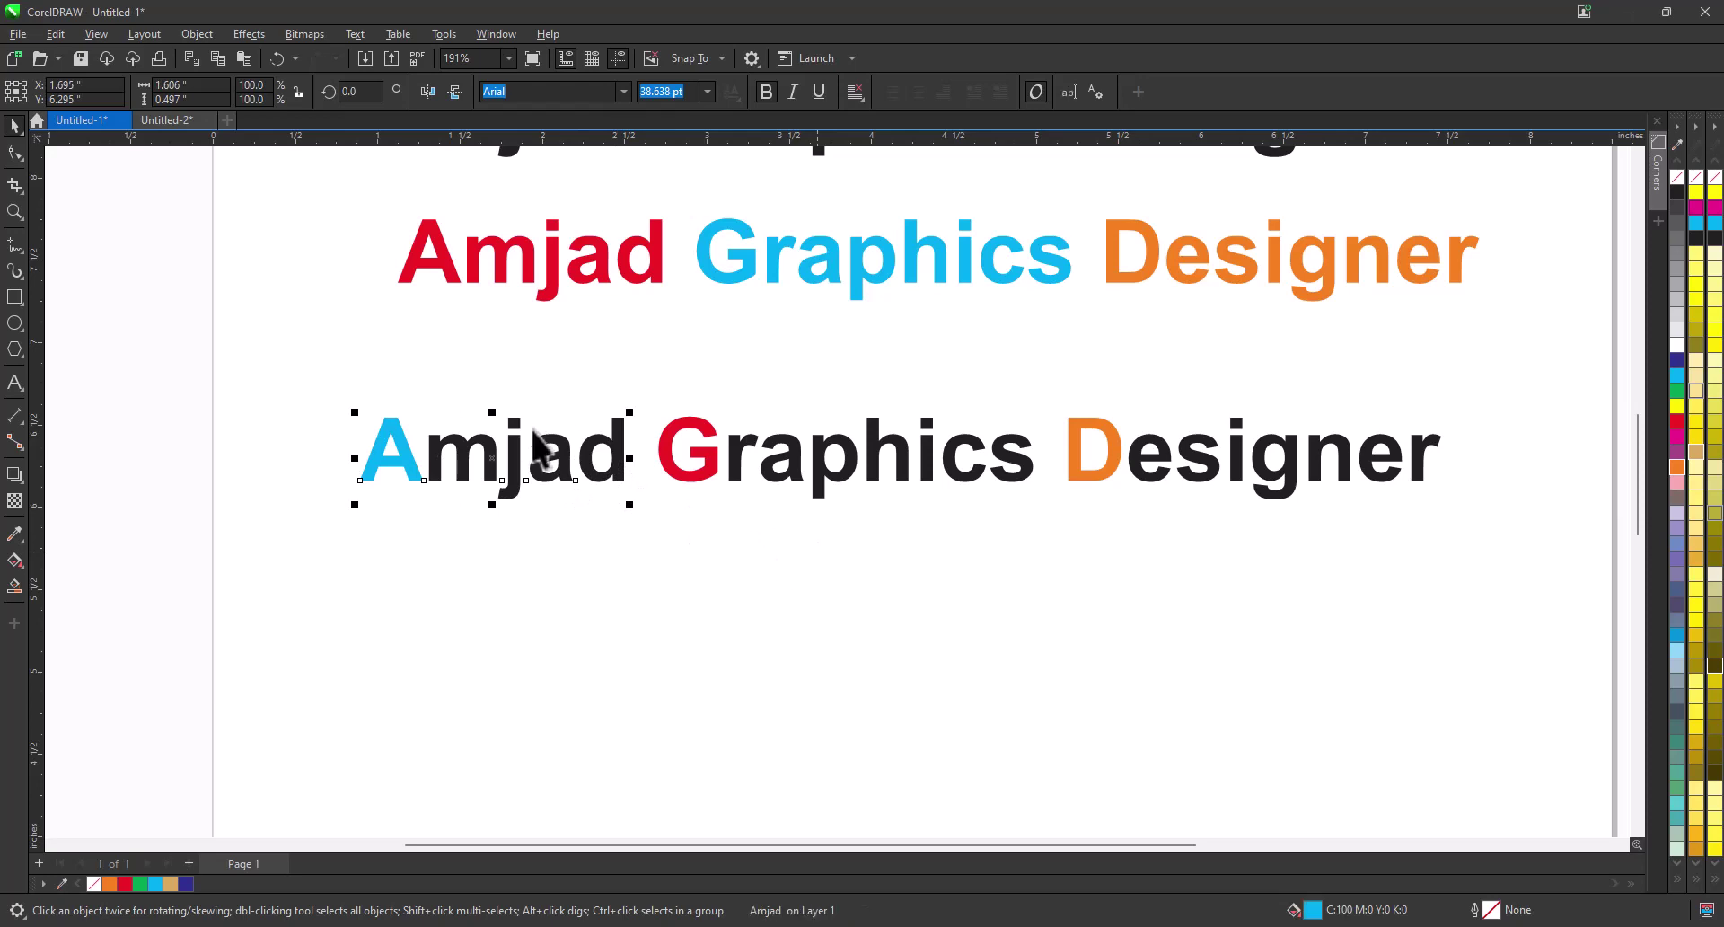
click(300, 447)
drag(413, 485, 357, 610)
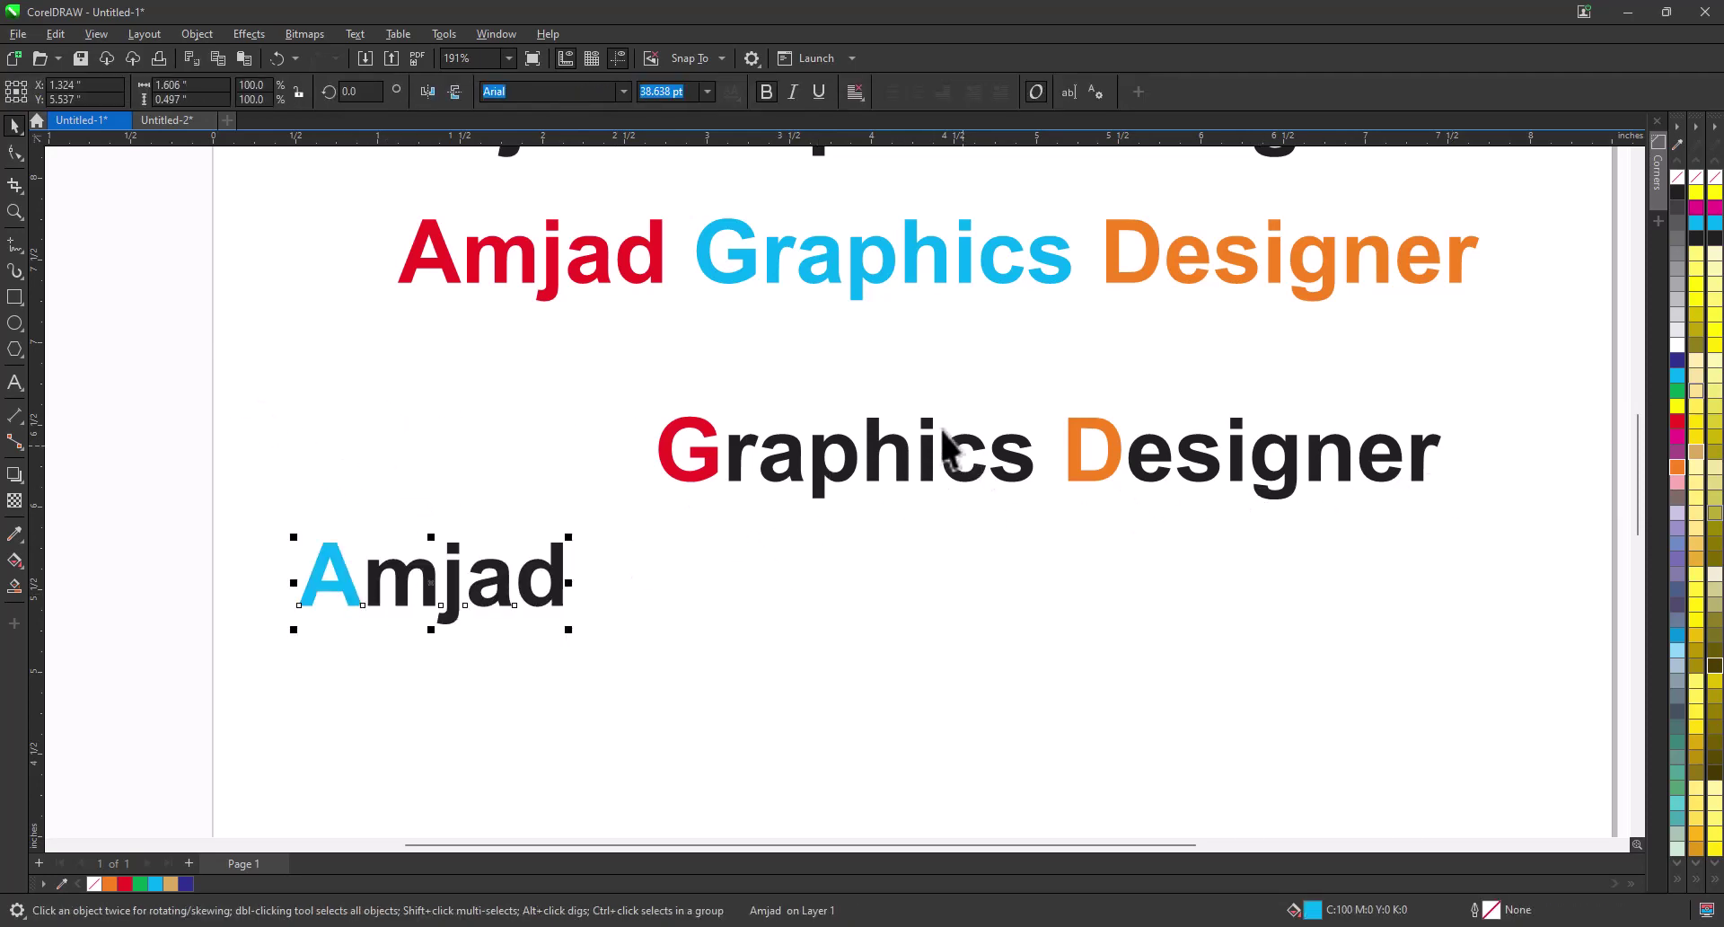
Step: Switch to the Untitled-2 document and select the row of seven orange squares
scroll(898, 409, down, 3)
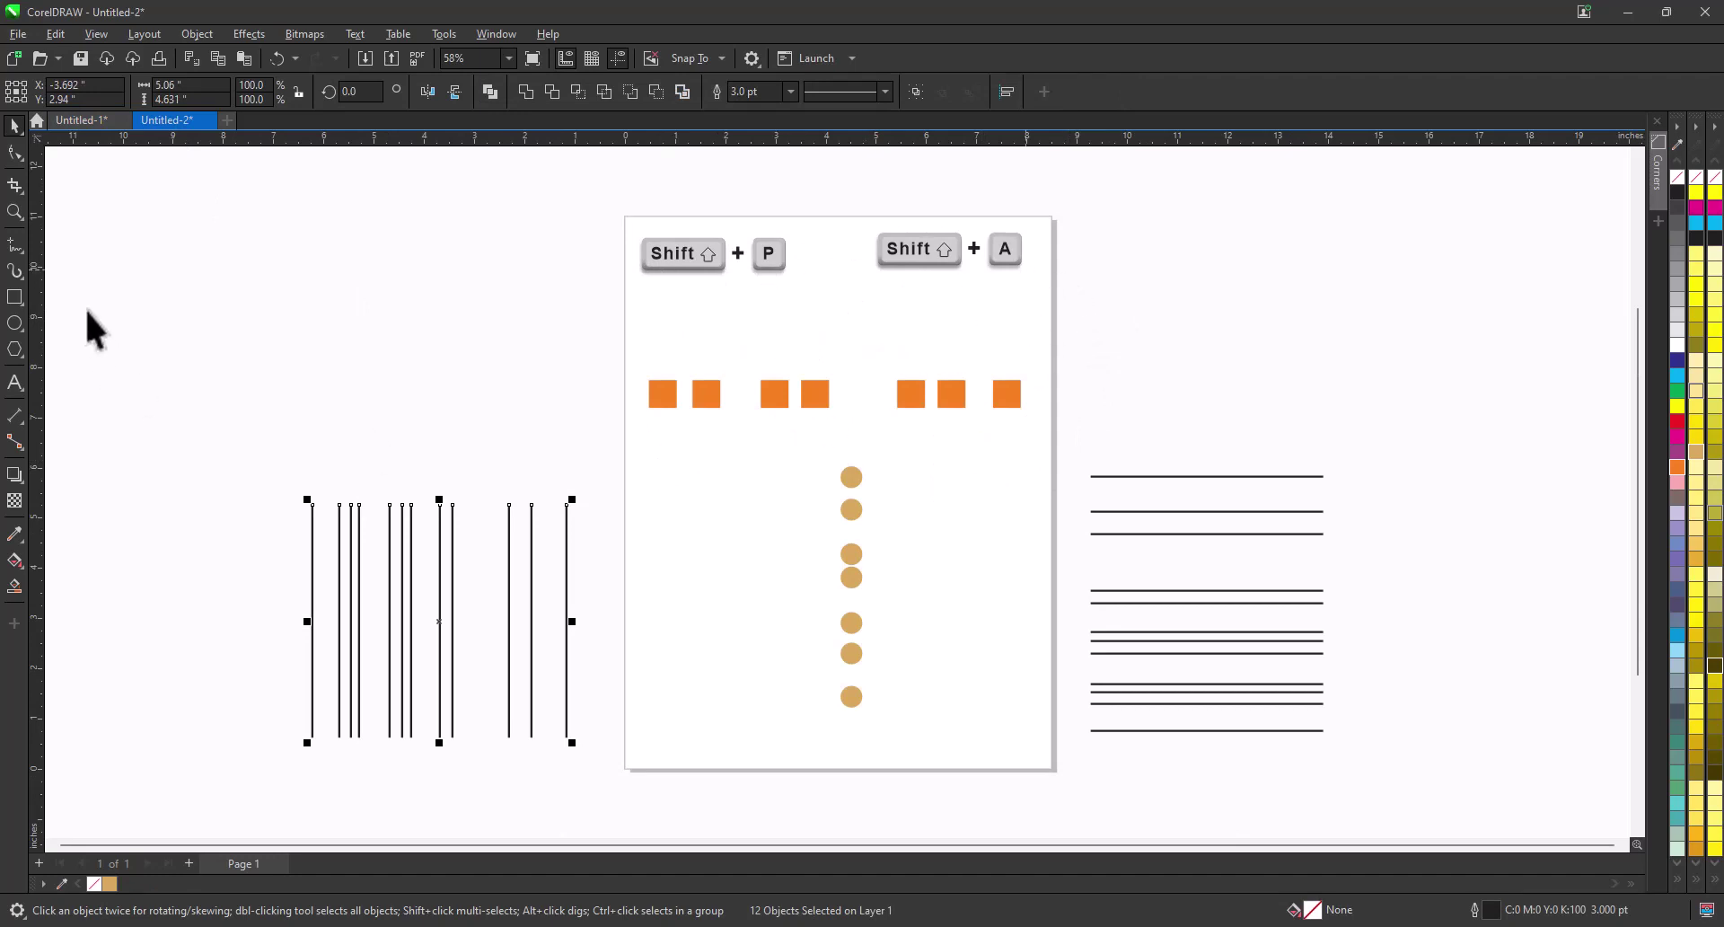
click(15, 212)
drag(579, 342, 1248, 700)
key(space)
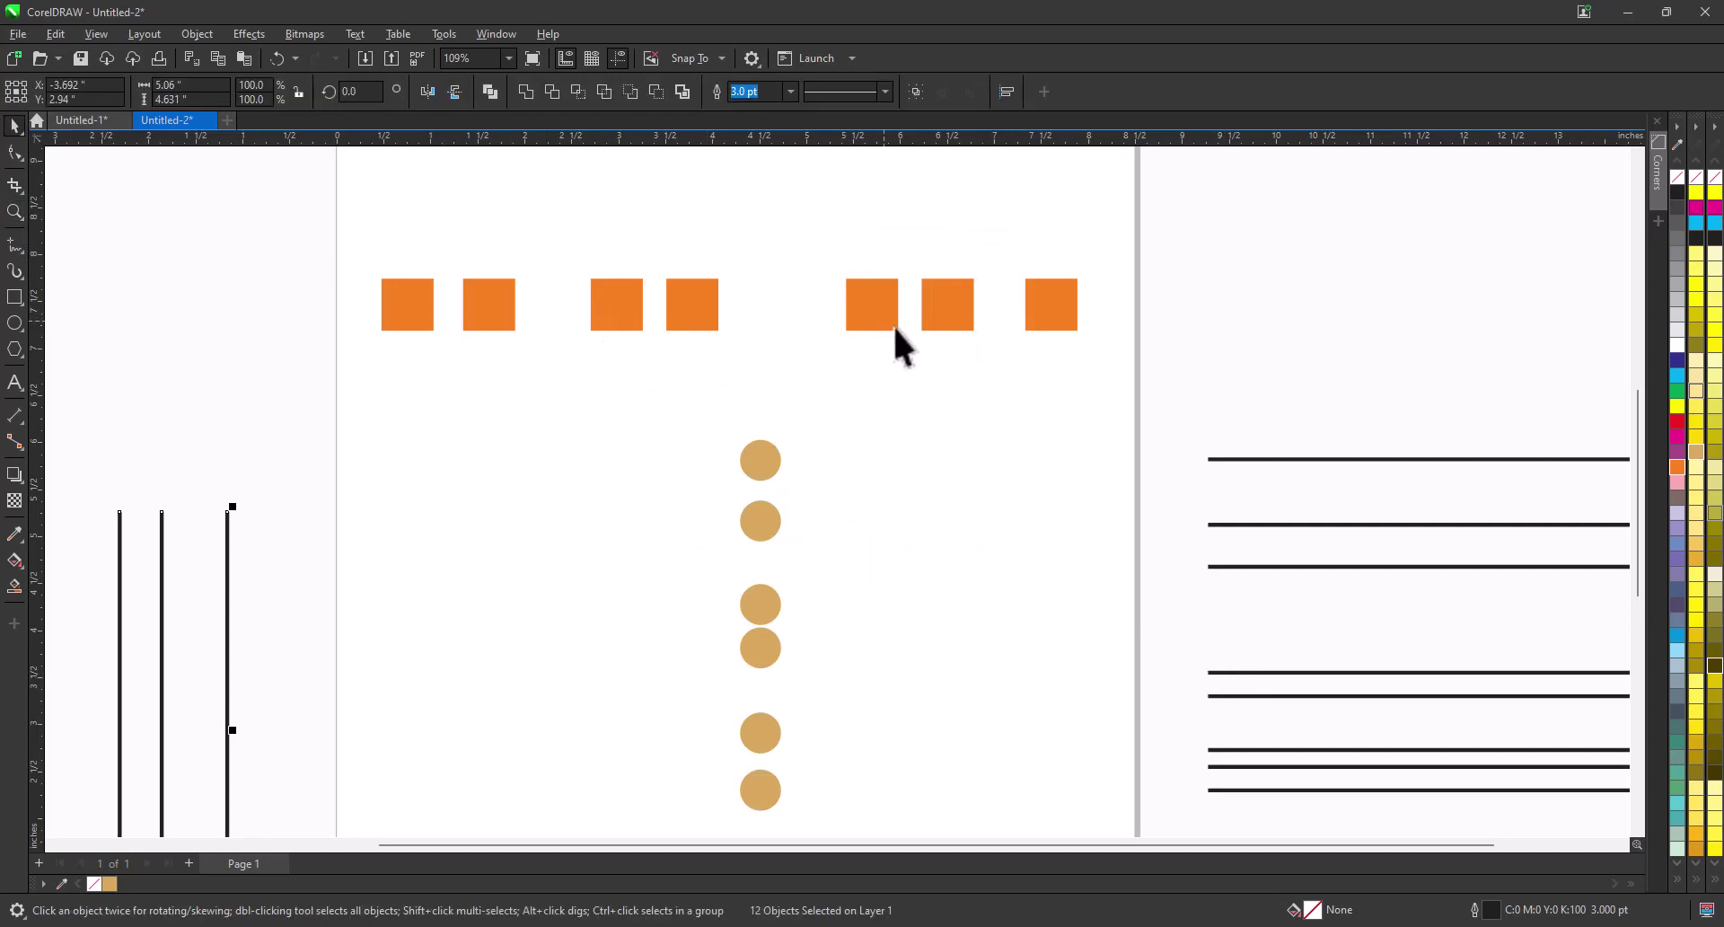
drag(220, 217, 420, 296)
drag(1013, 359, 1151, 366)
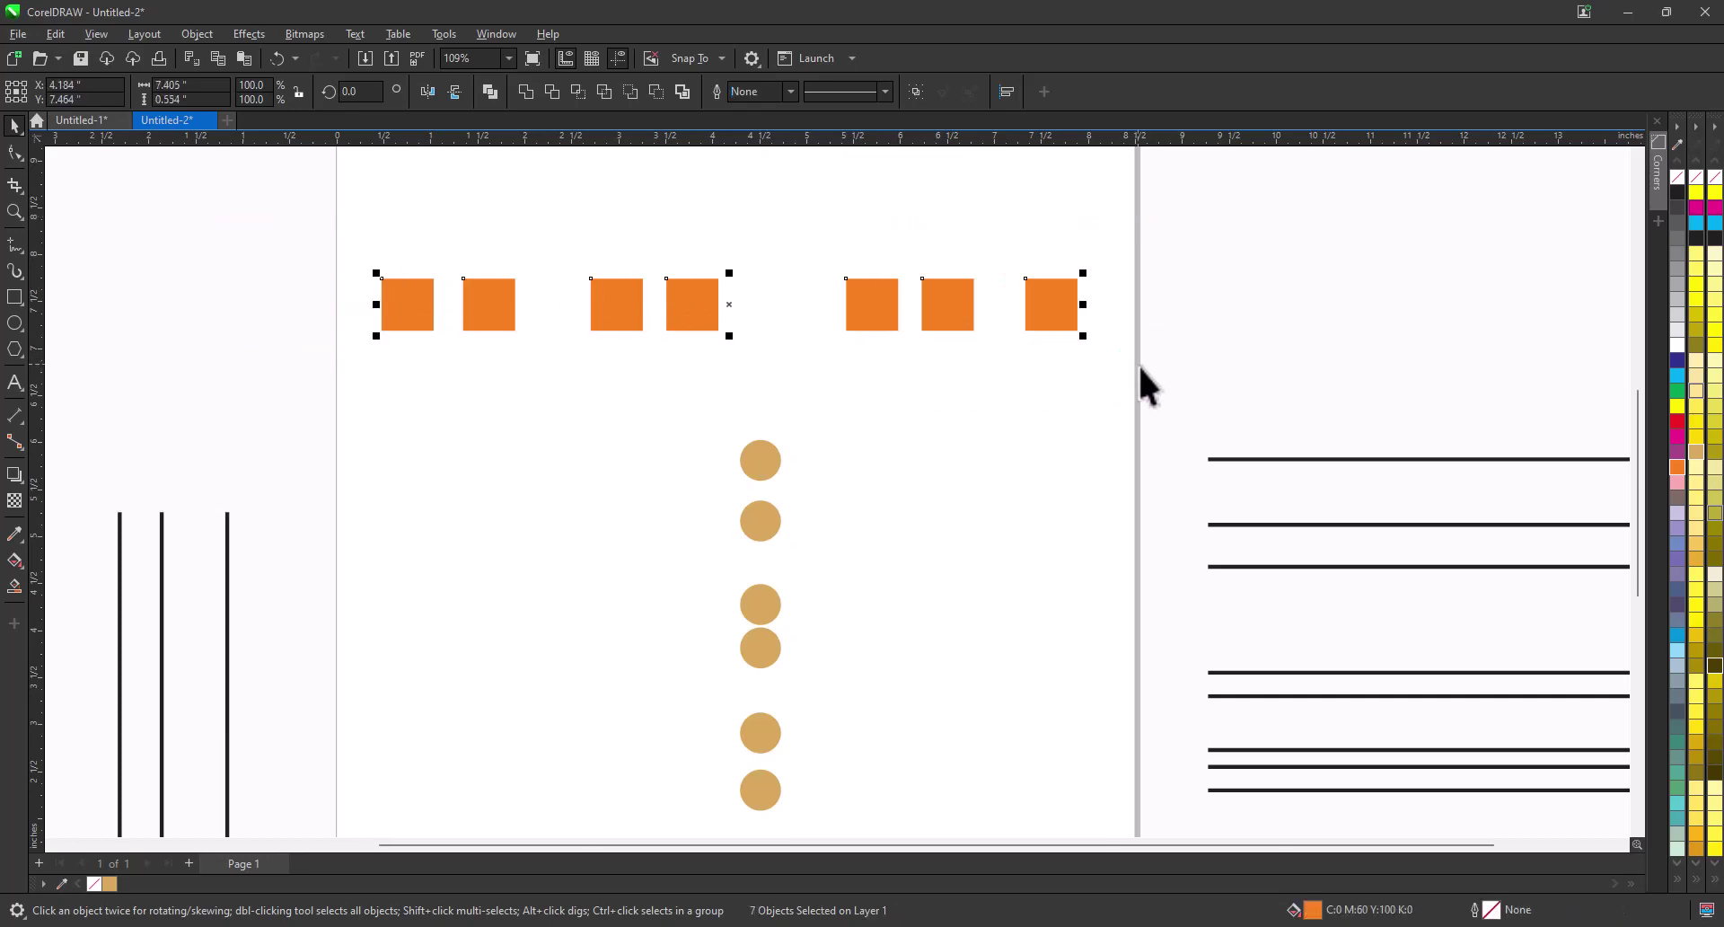
Step: Try spacing the selected orange squares evenly in the horizontal direction with the Align and Distribute docker, undo it and close the docker
click(489, 34)
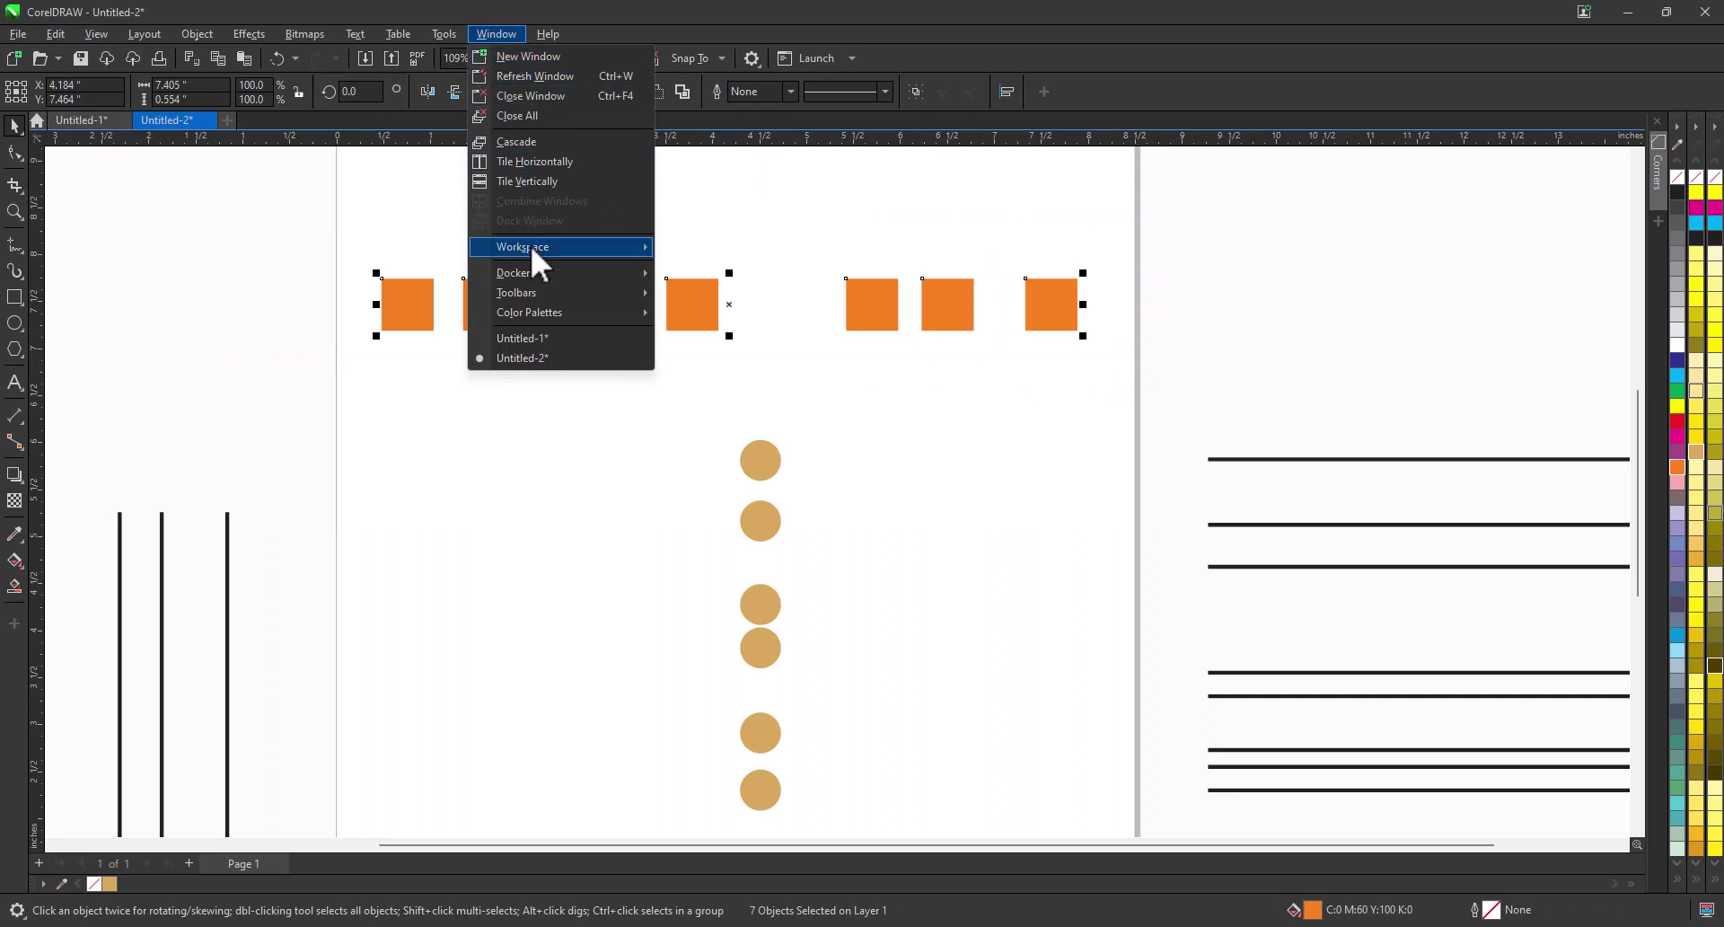
mouse_move(566, 273)
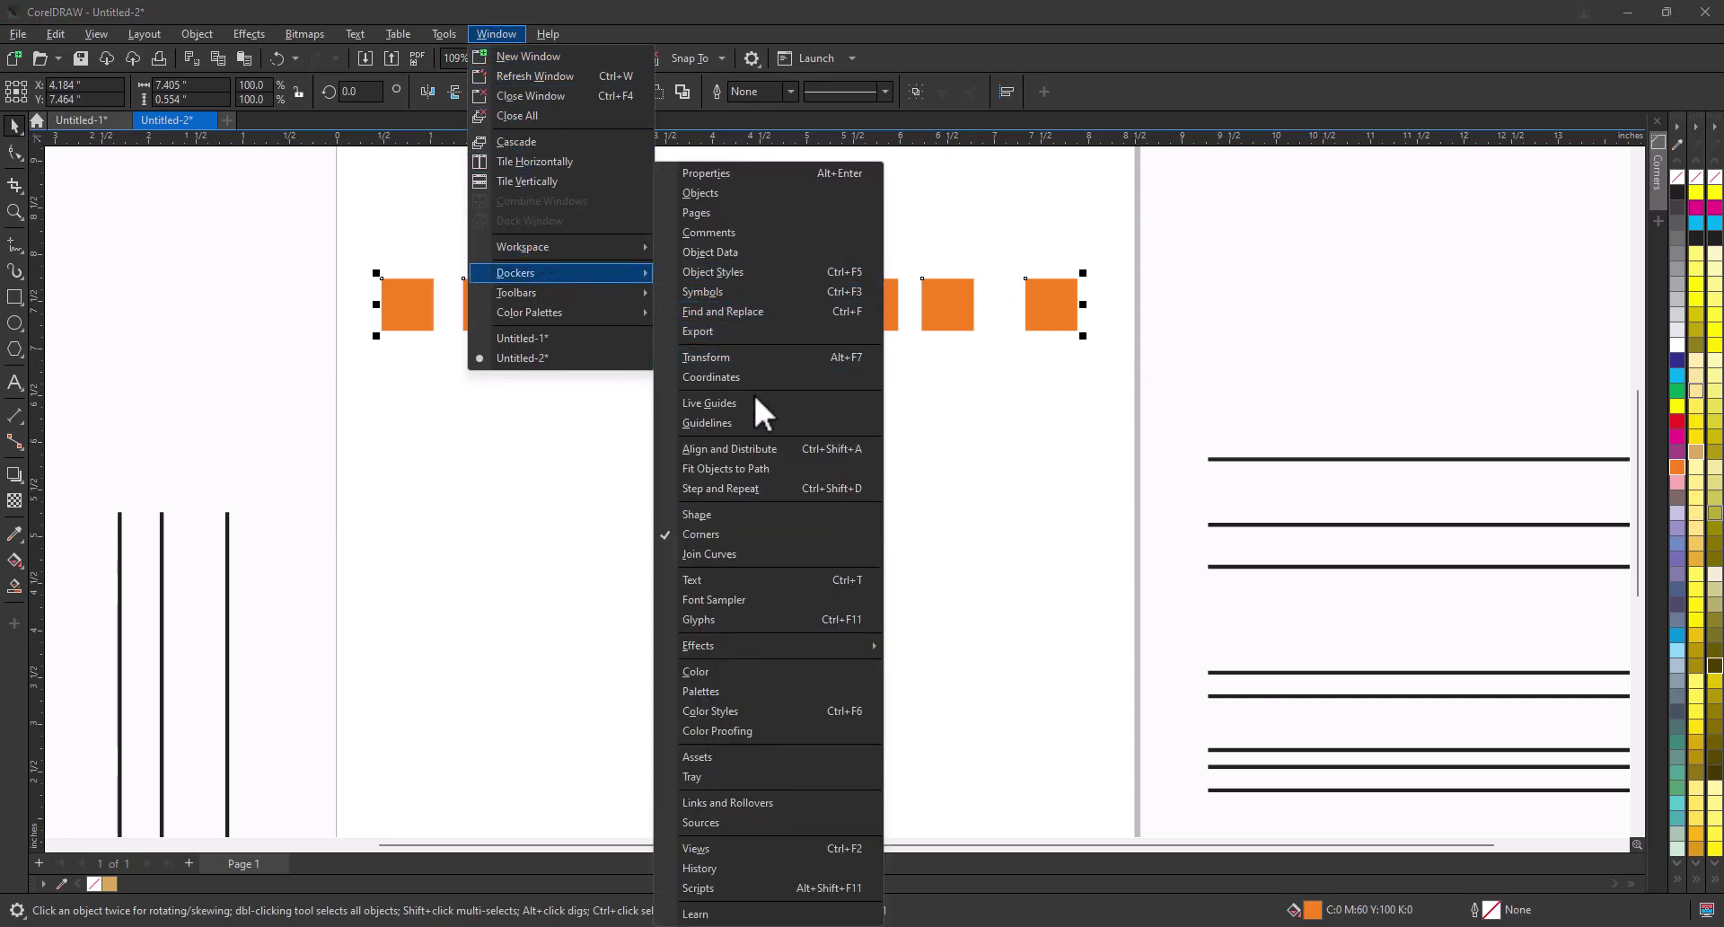
click(754, 449)
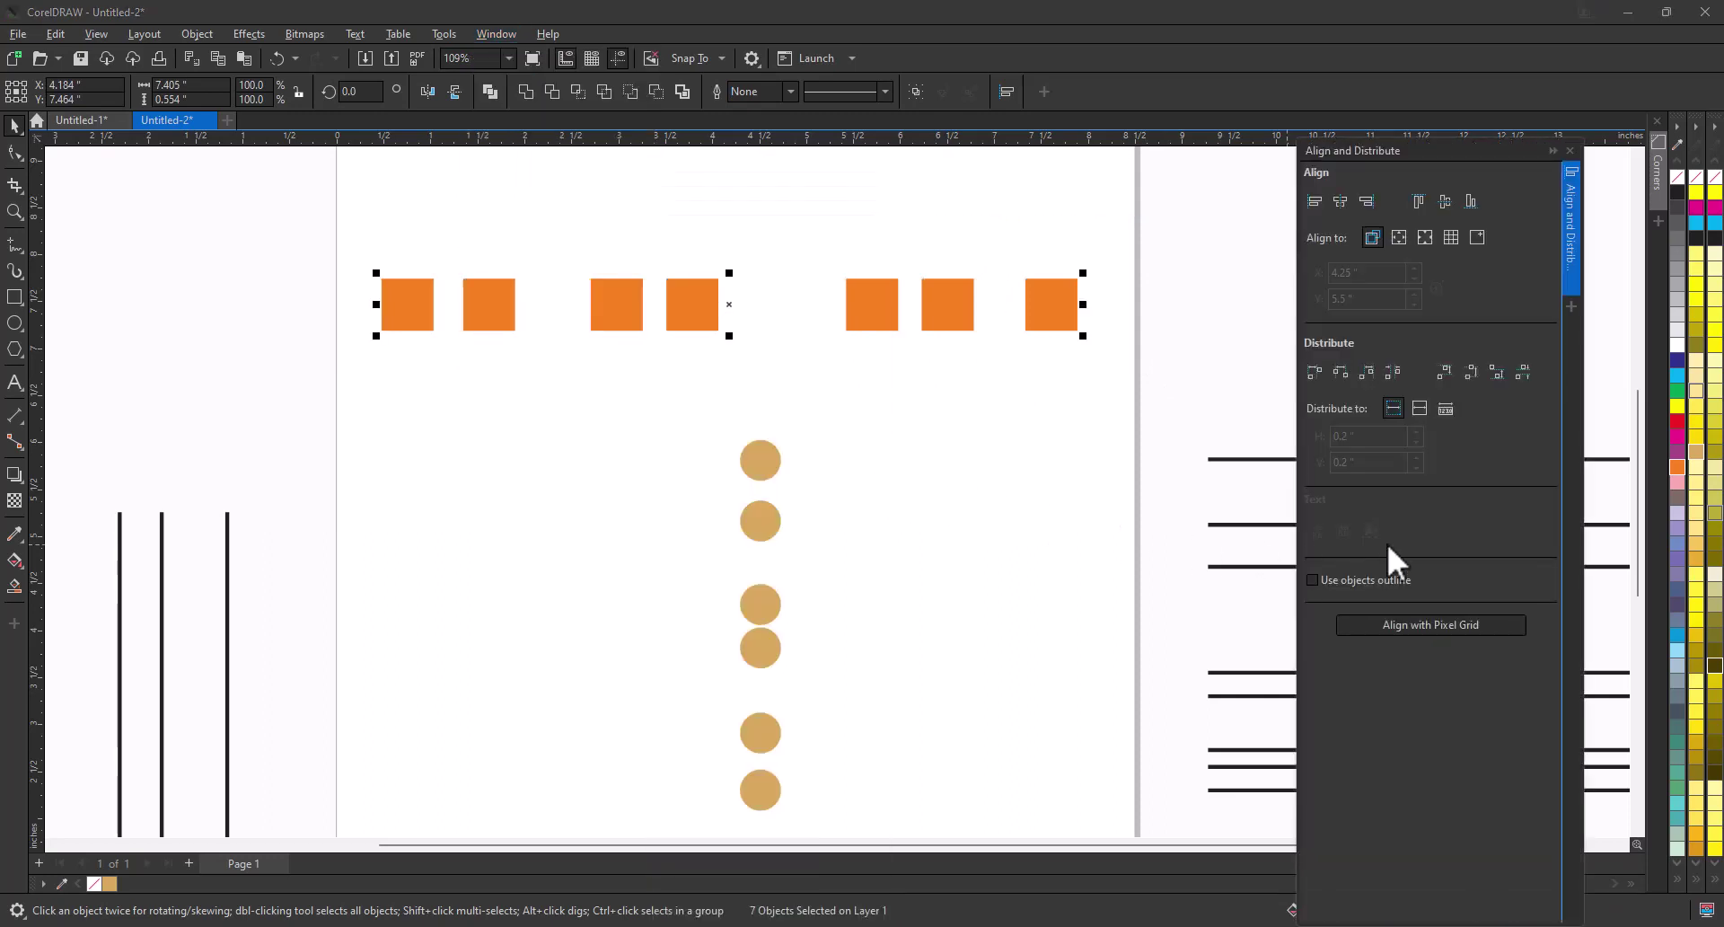
click(1515, 377)
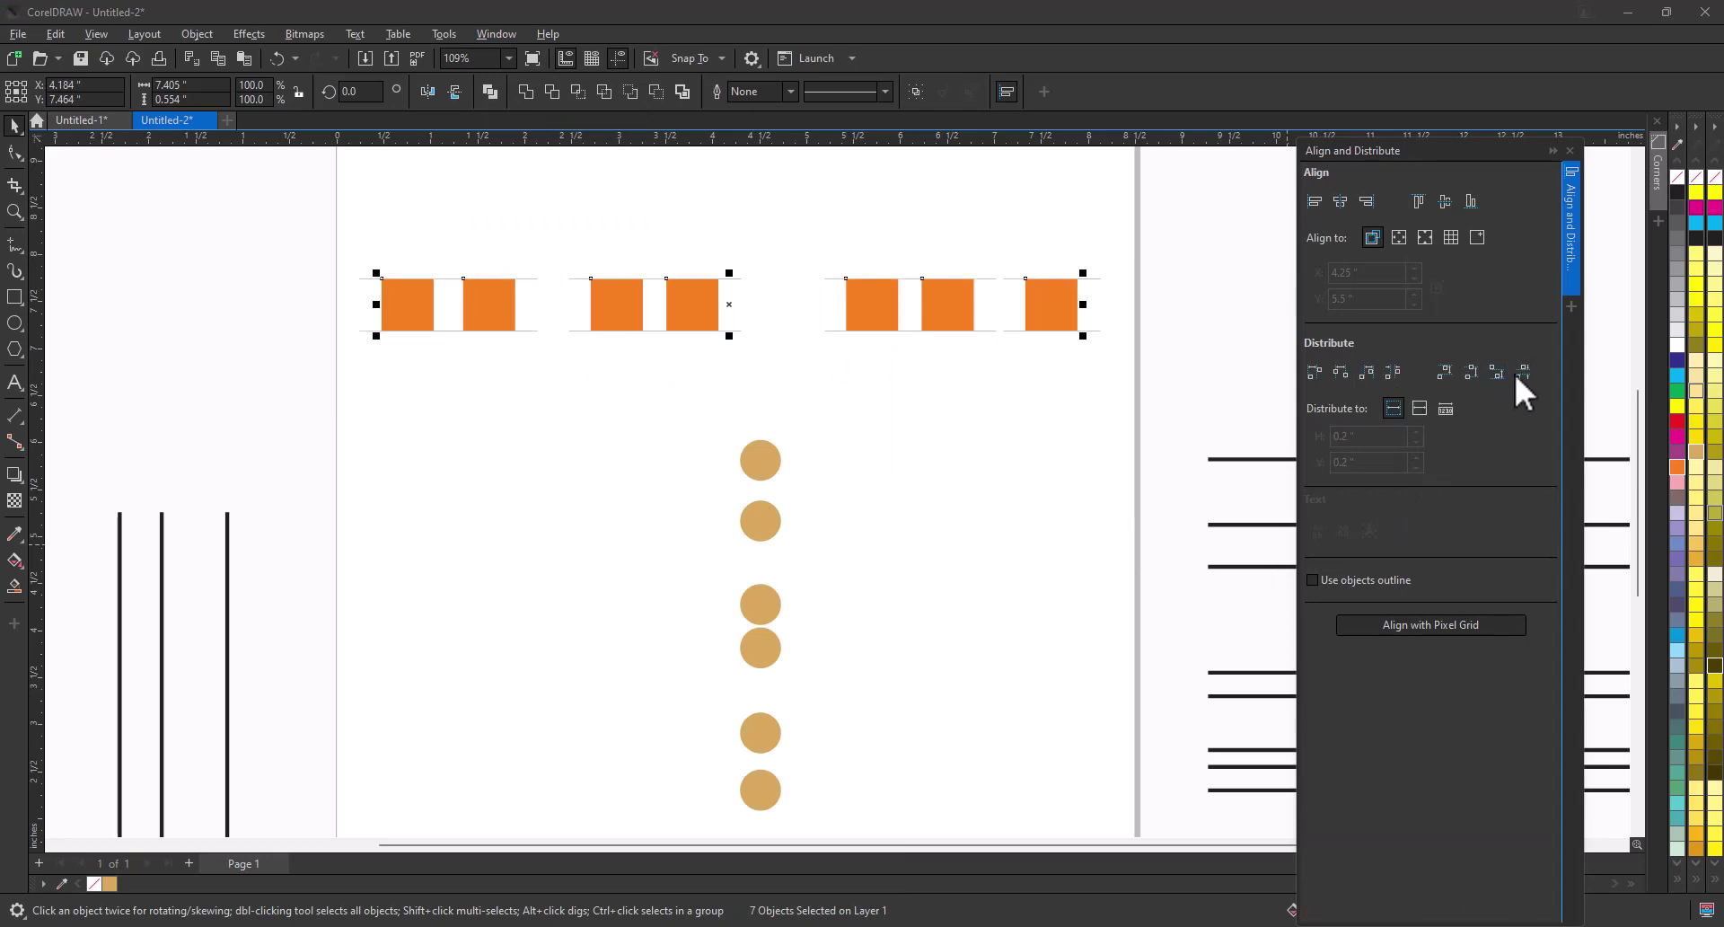
click(1393, 372)
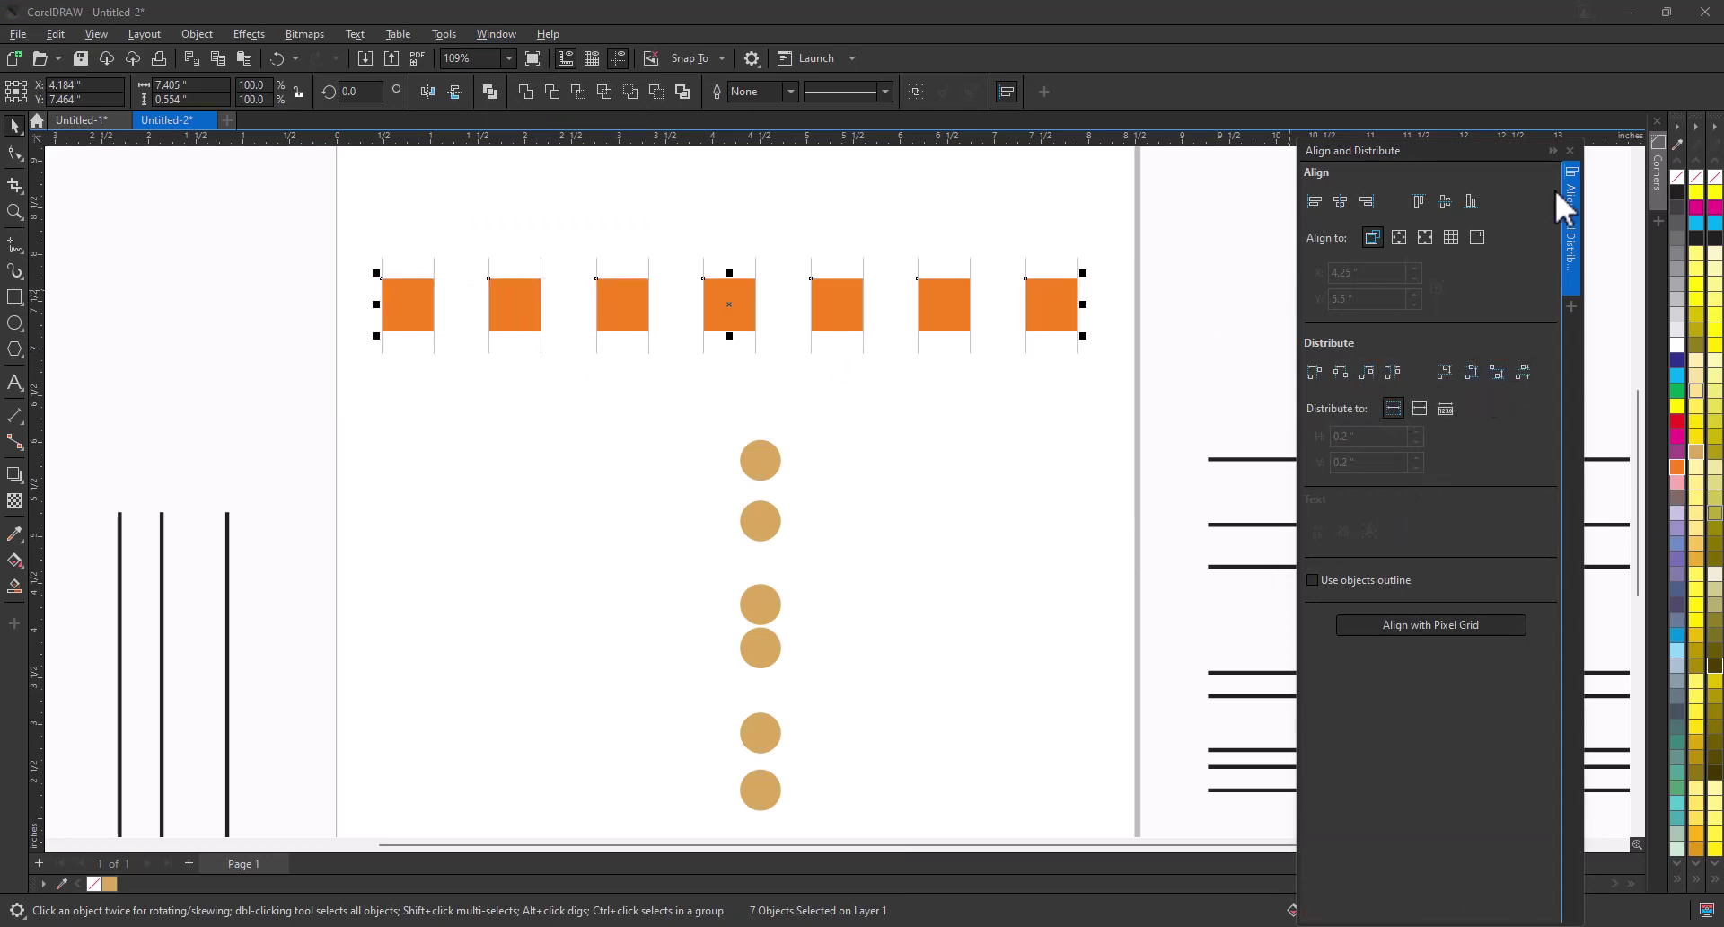
key(ctrl+z)
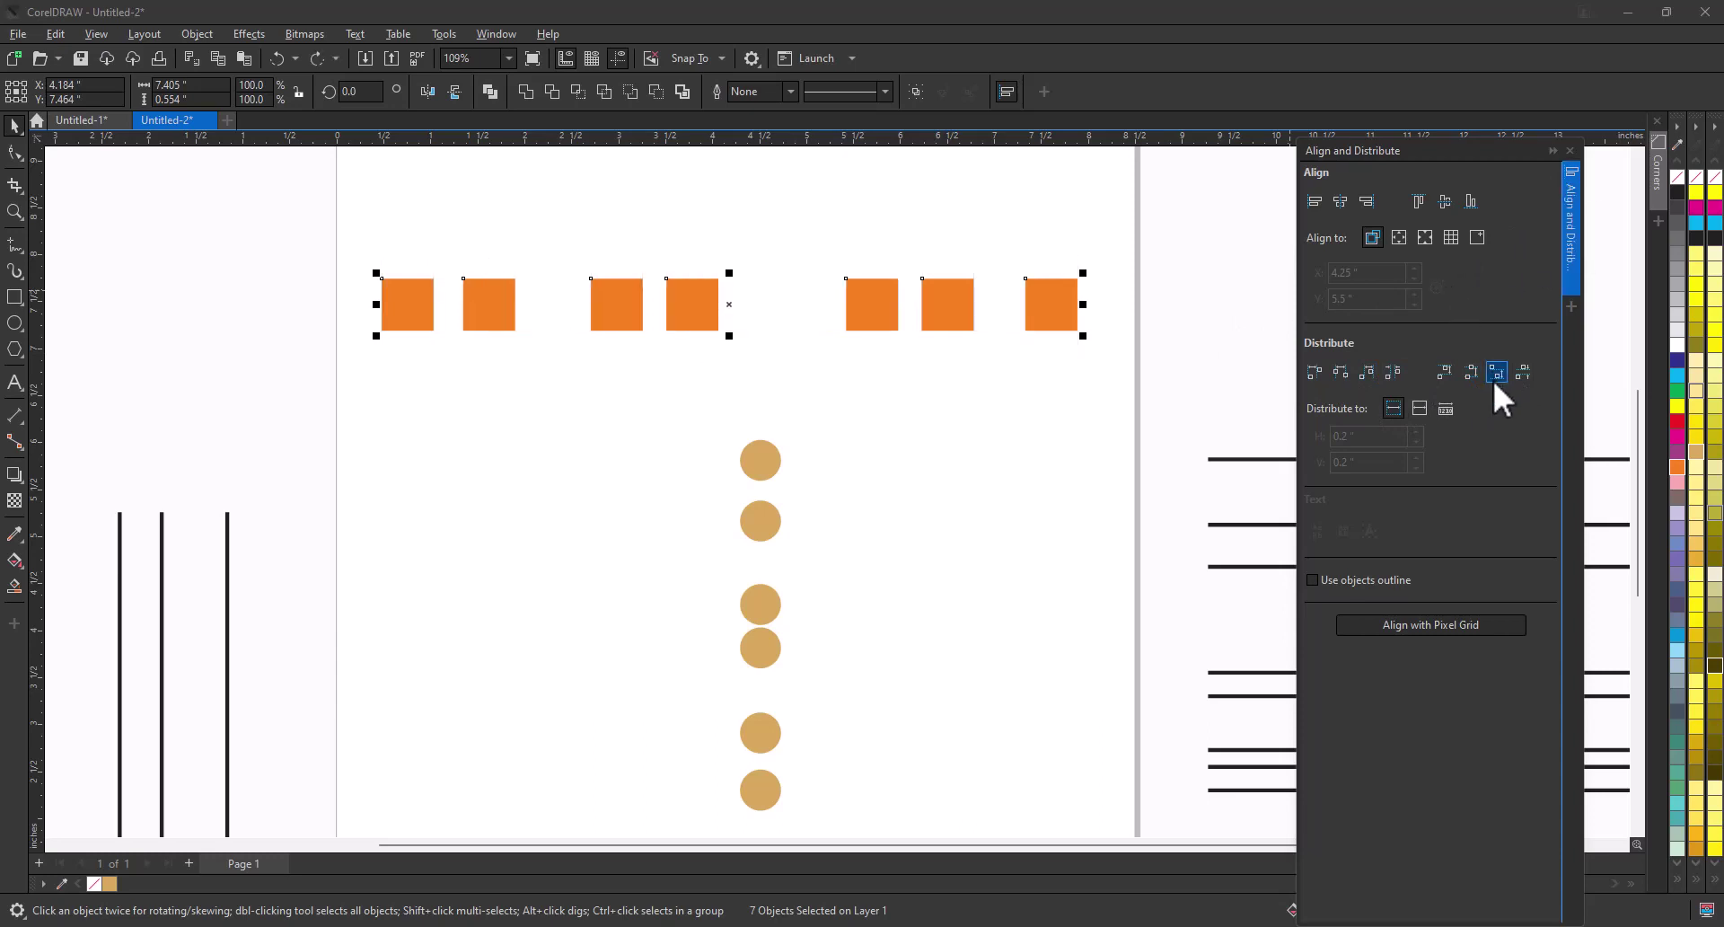
click(1553, 151)
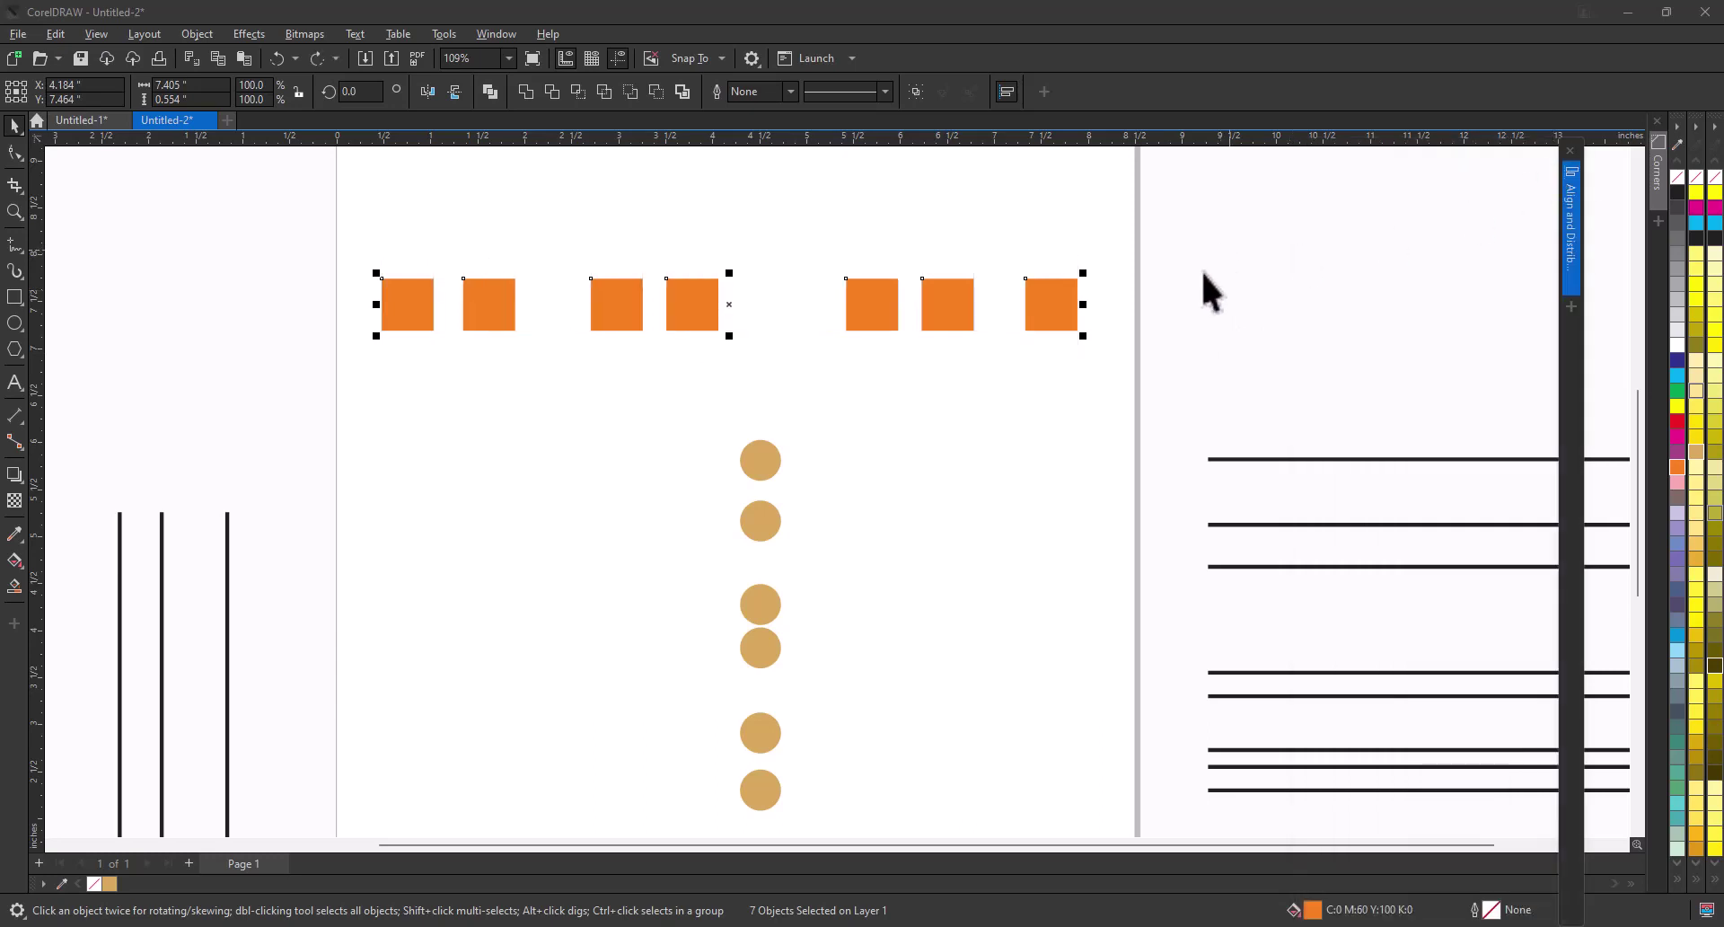
scroll(1194, 286, up, 2)
scroll(1017, 293, down, 5)
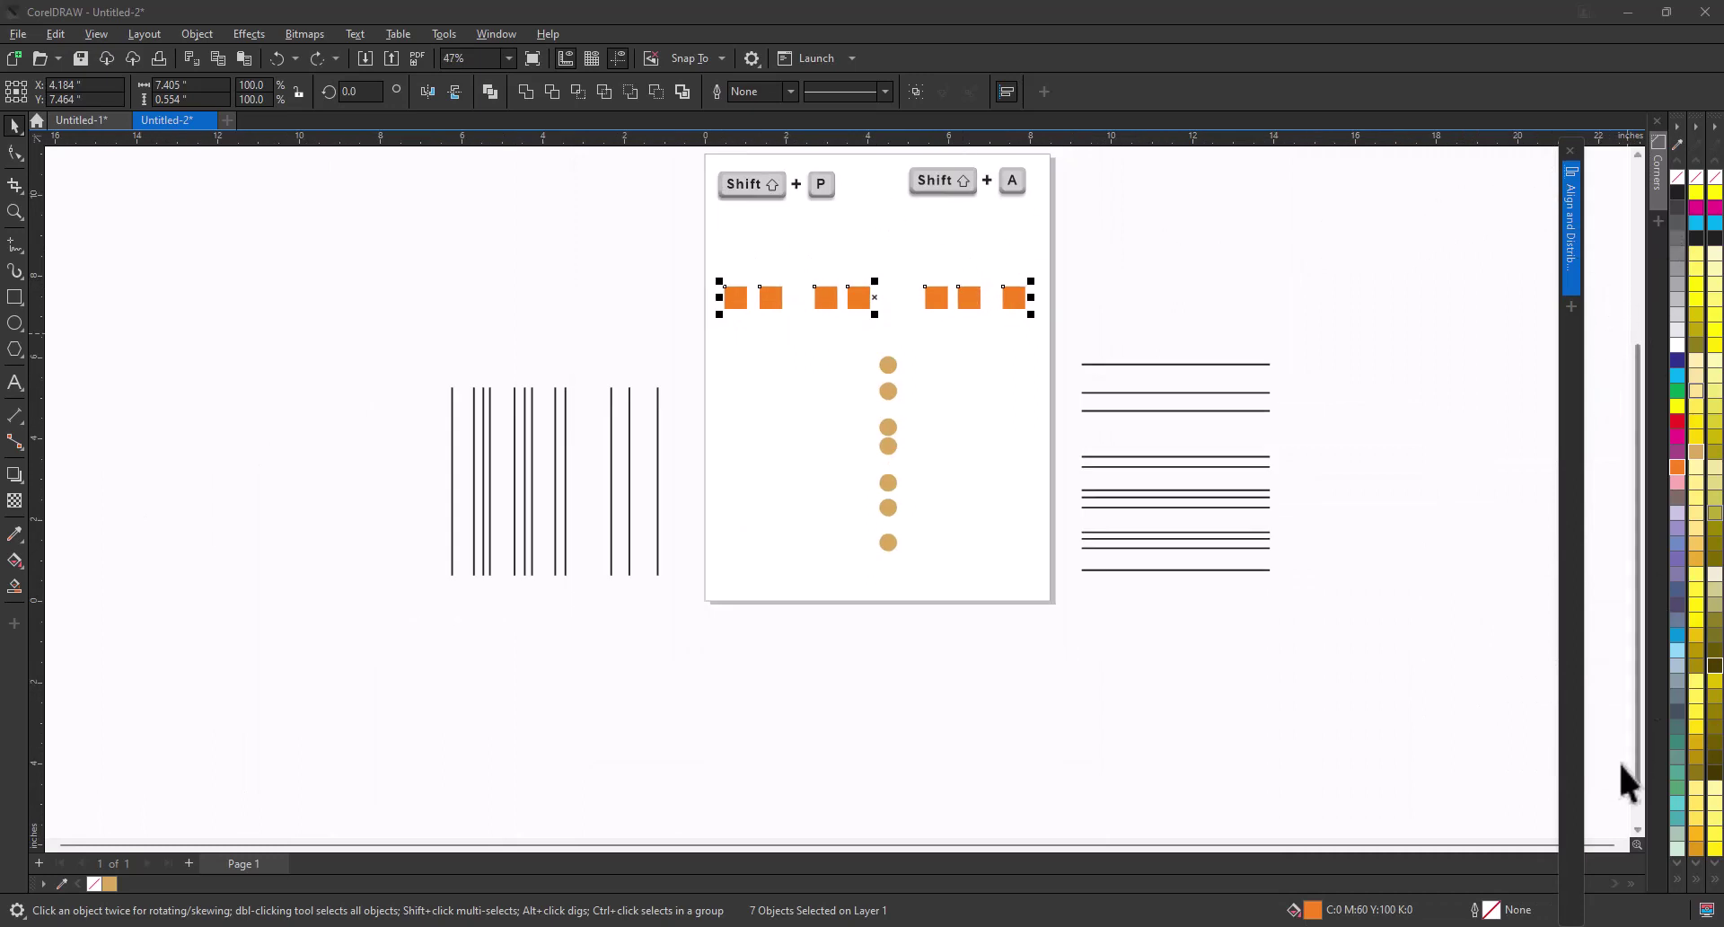
click(1571, 149)
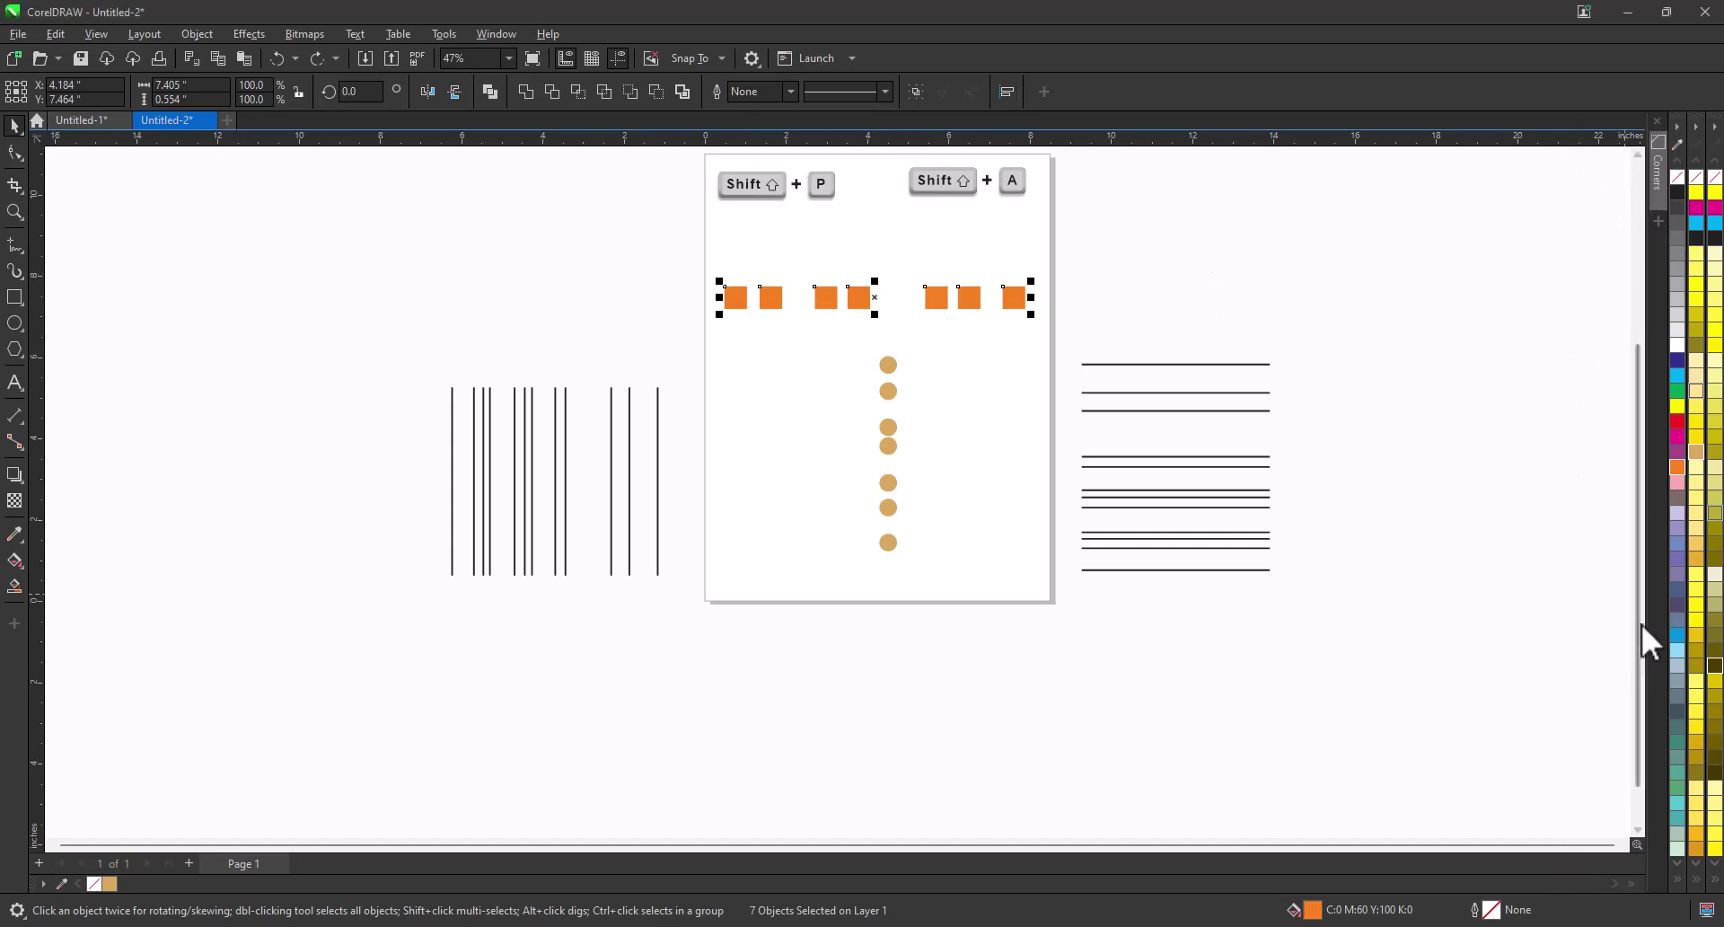
Step: Select the row of seven orange squares and distribute them with equal horizontal spacing
drag(1640, 627, 1584, 525)
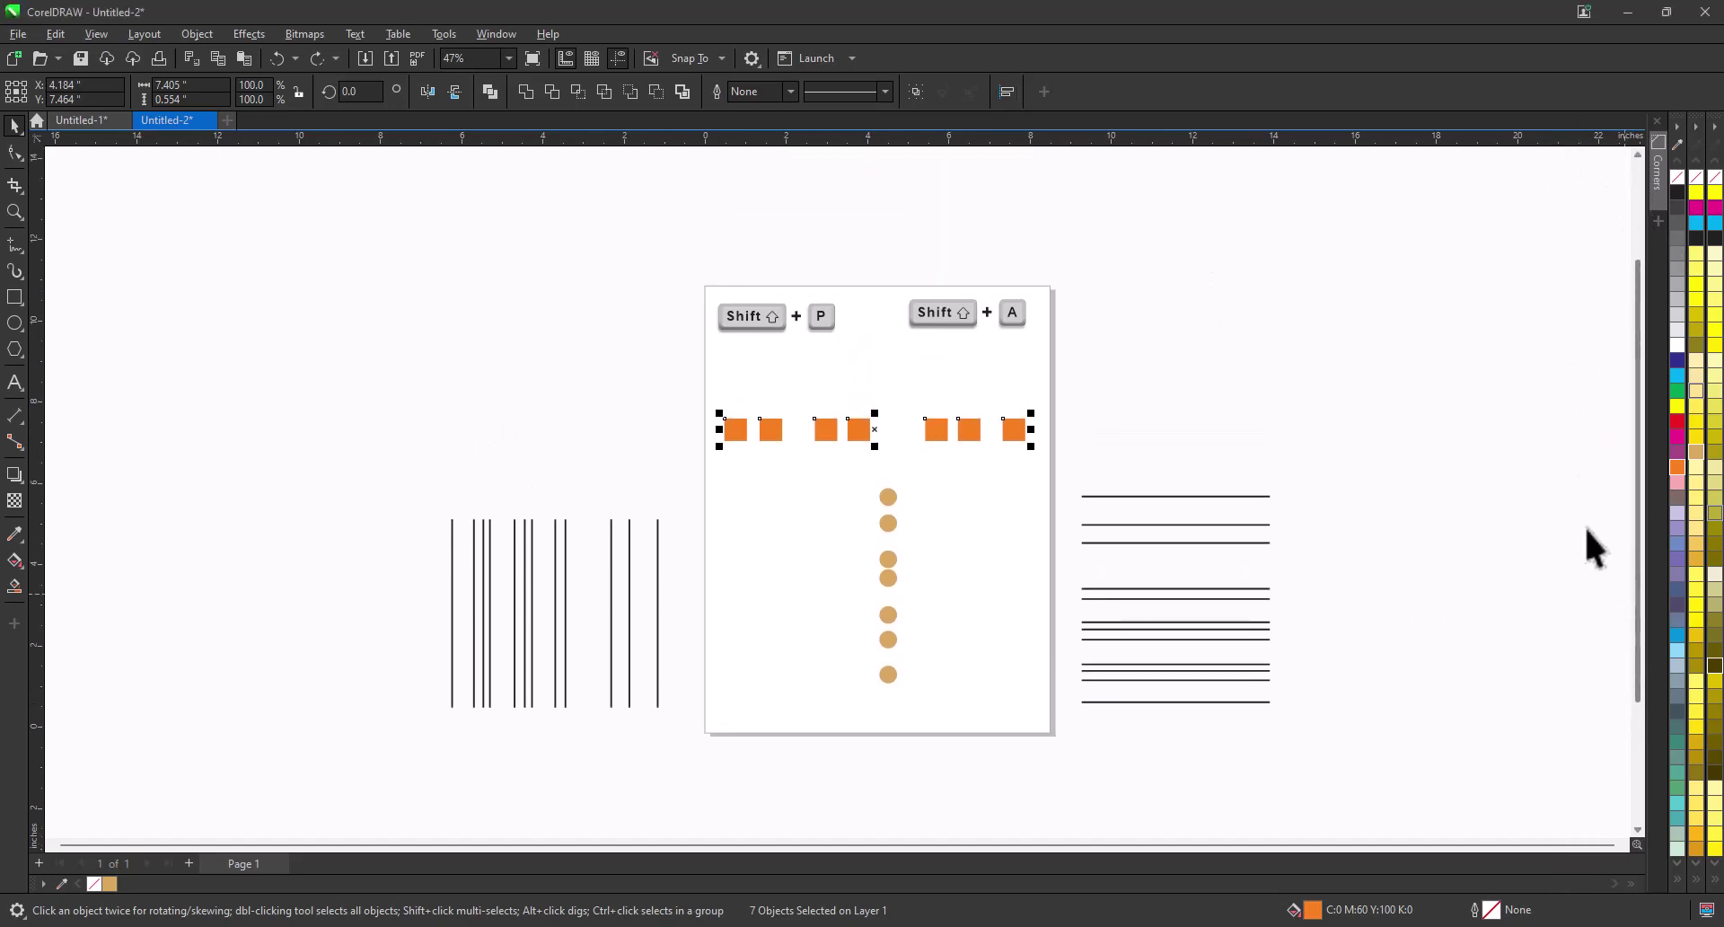
click(14, 212)
drag(589, 258, 1142, 515)
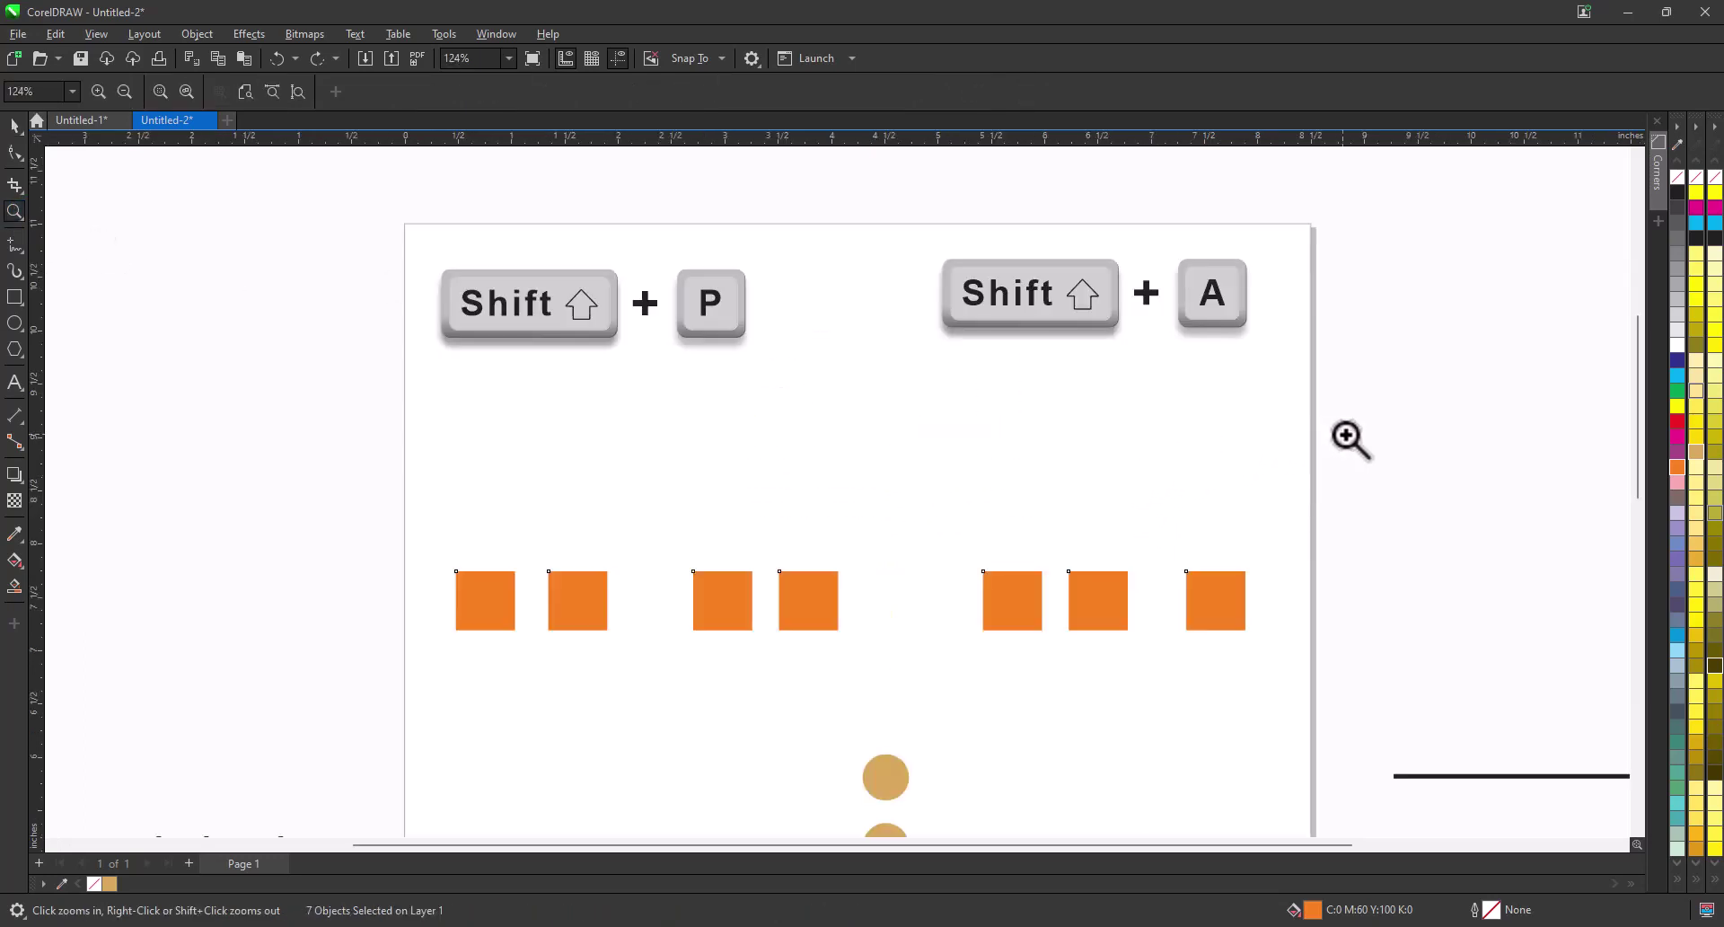
key(space)
drag(345, 489, 1365, 664)
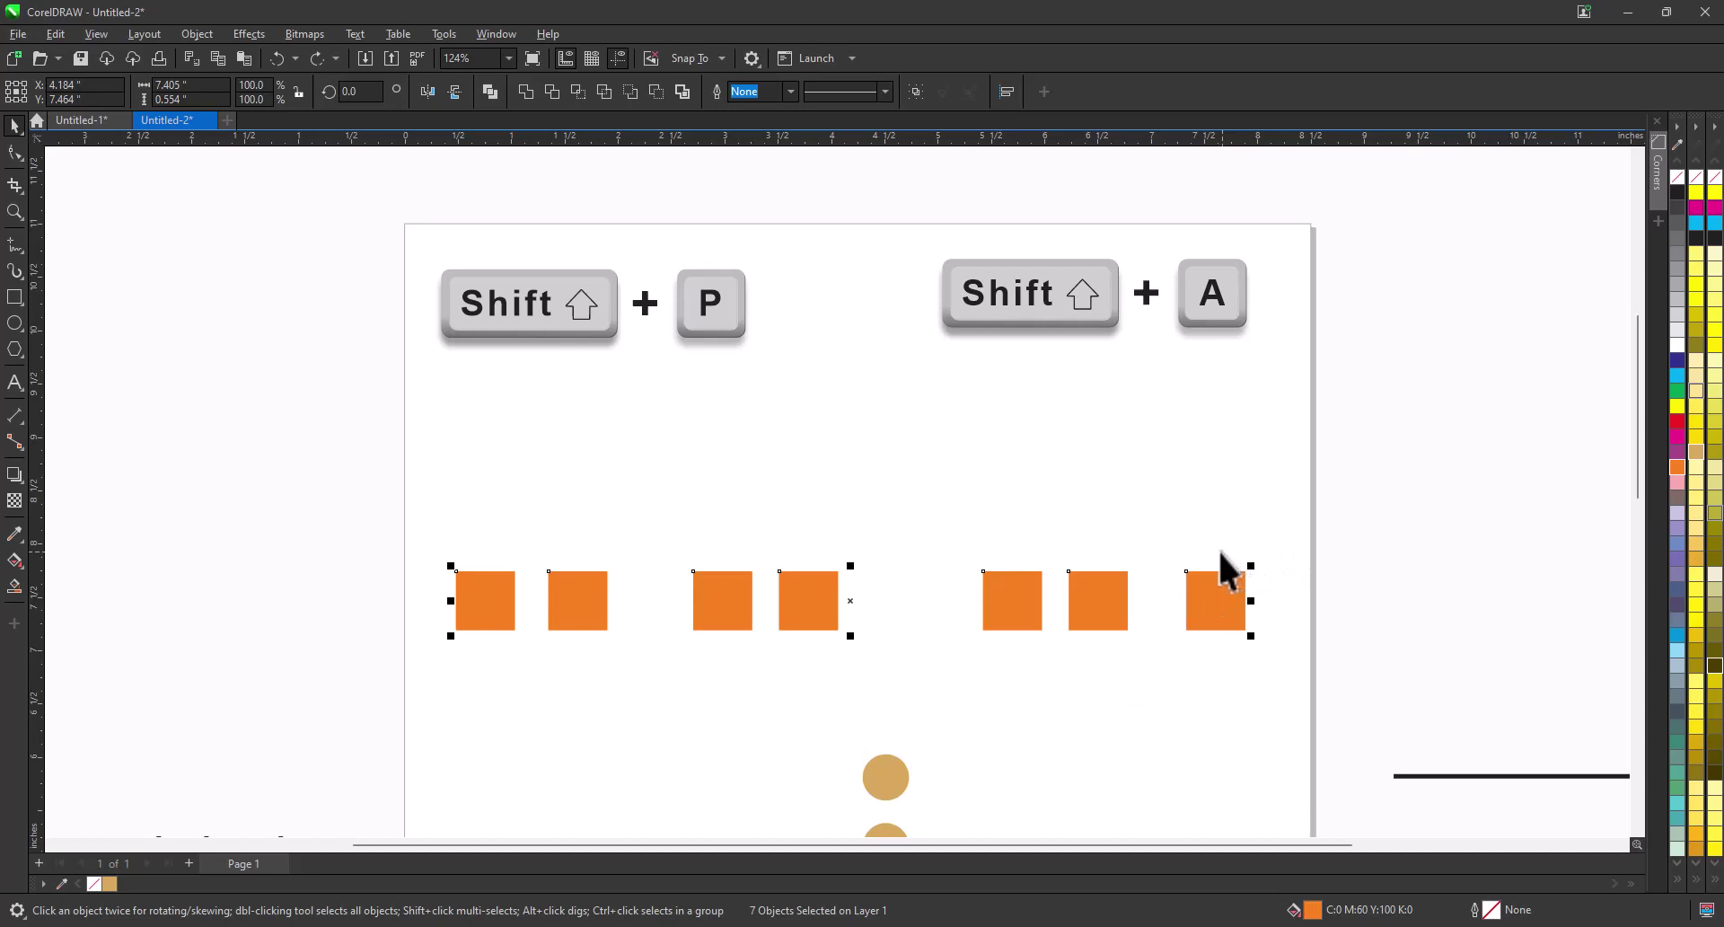
key(shift+p)
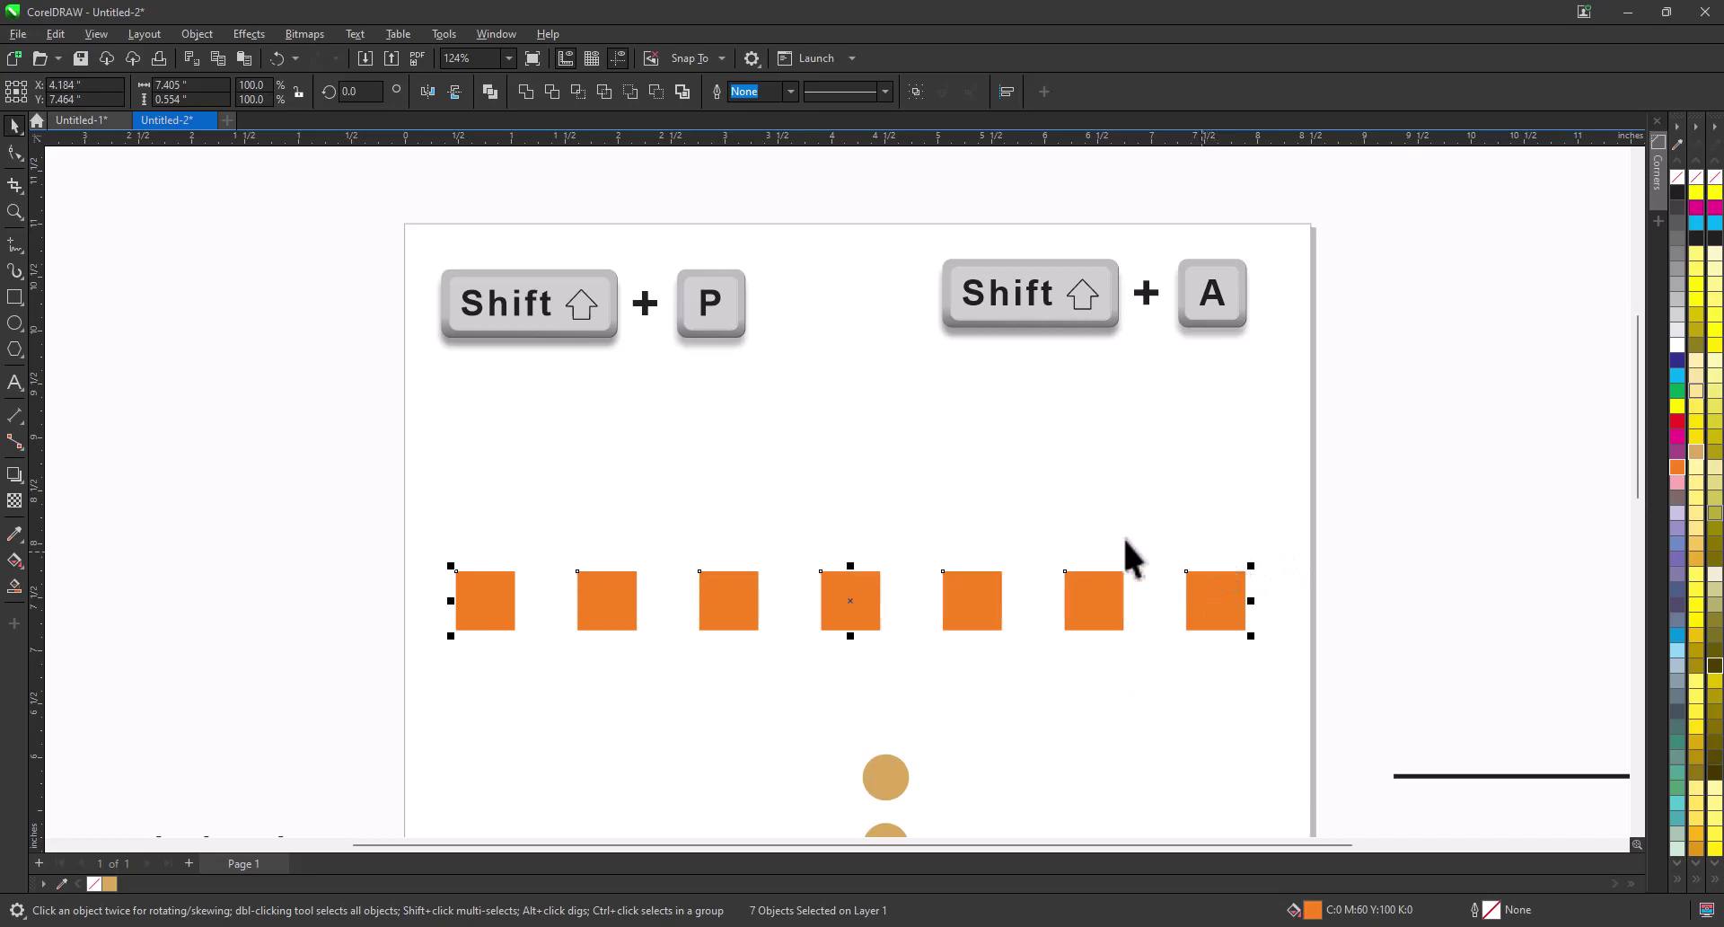
Step: Select all the vertical lines beside the page and space them evenly in the horizontal direction
click(15, 212)
right_click(278, 308)
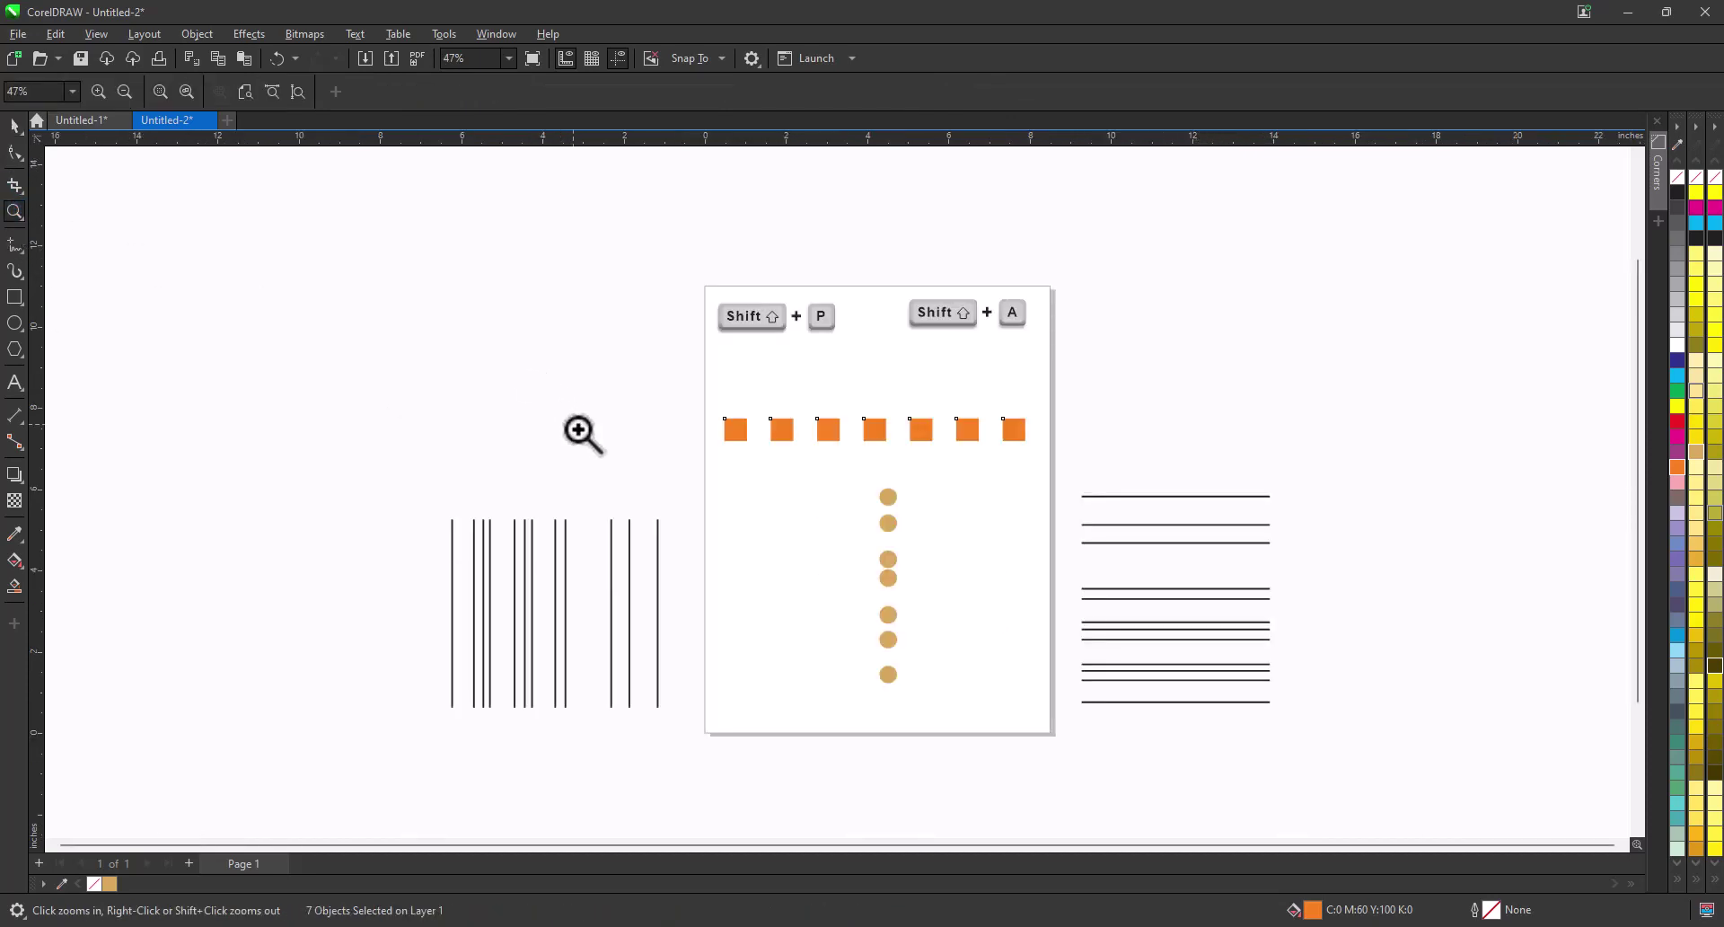
drag(365, 452, 764, 764)
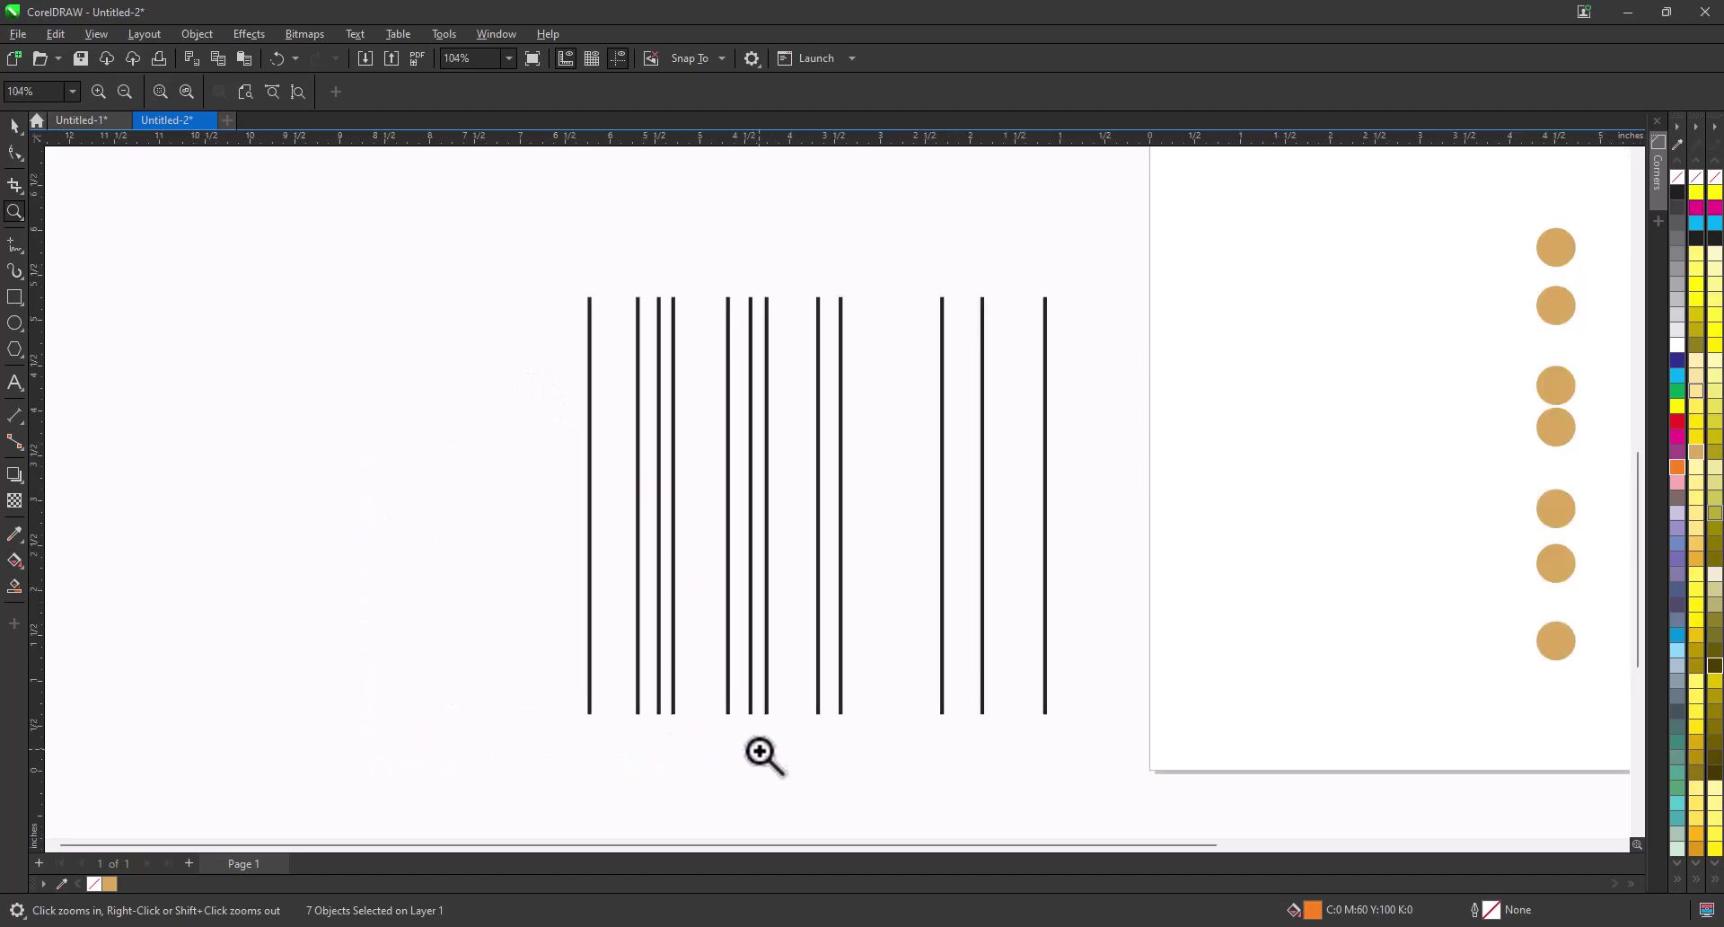
key(space)
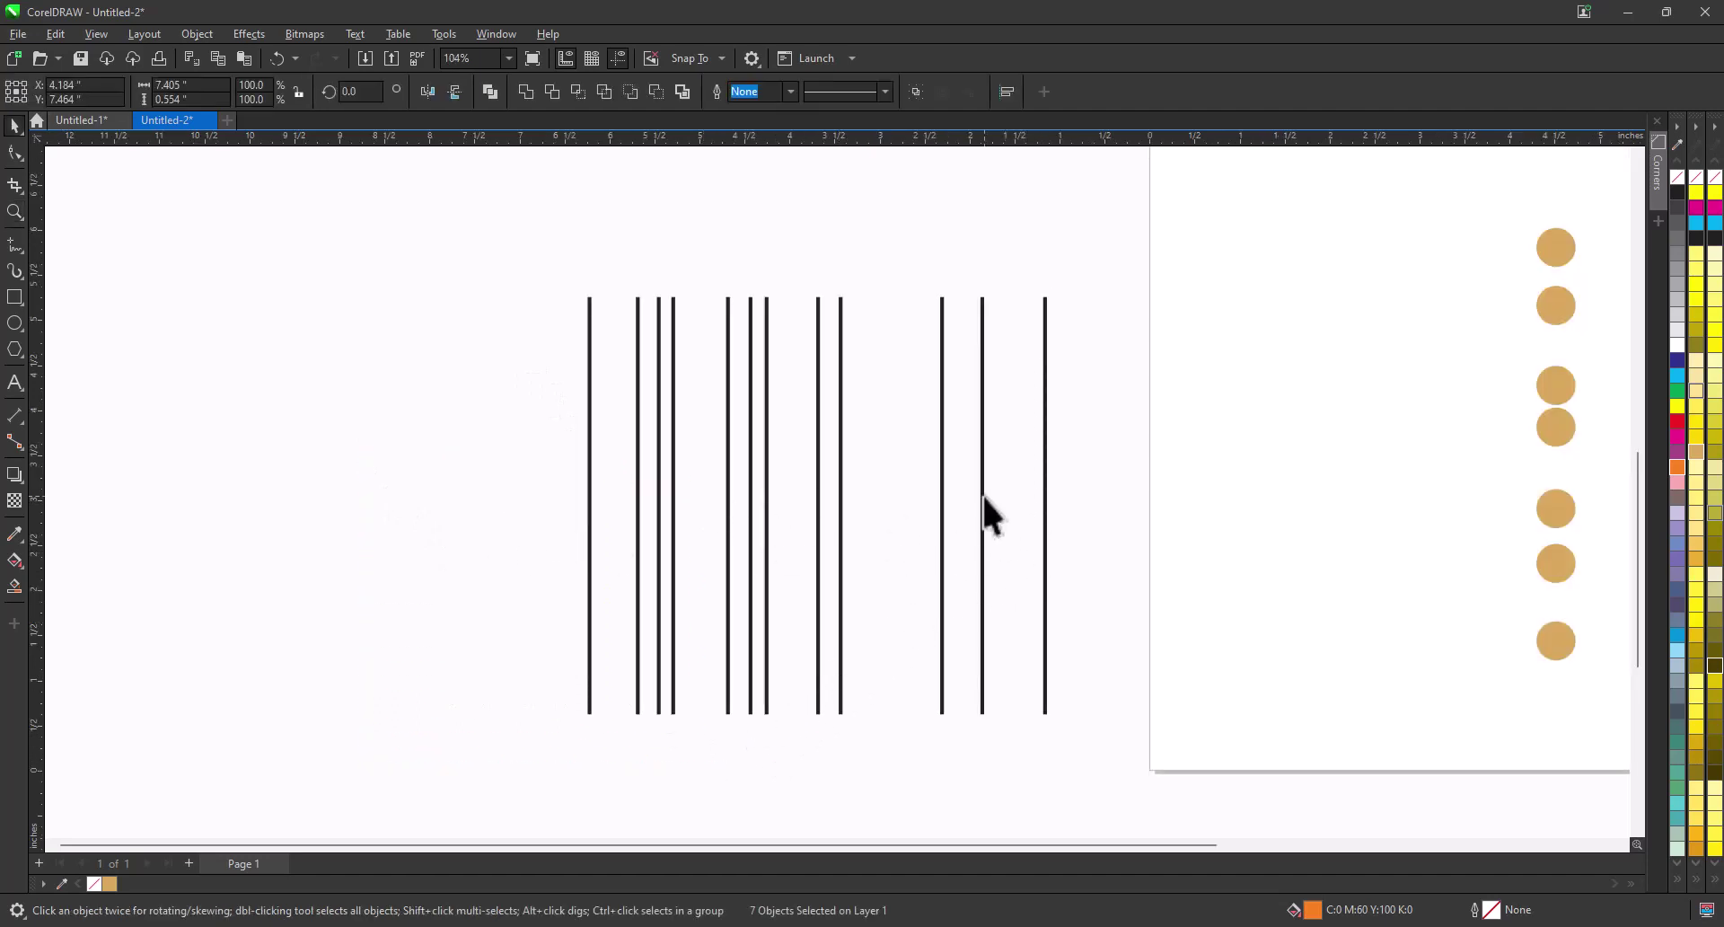
drag(551, 268, 1074, 736)
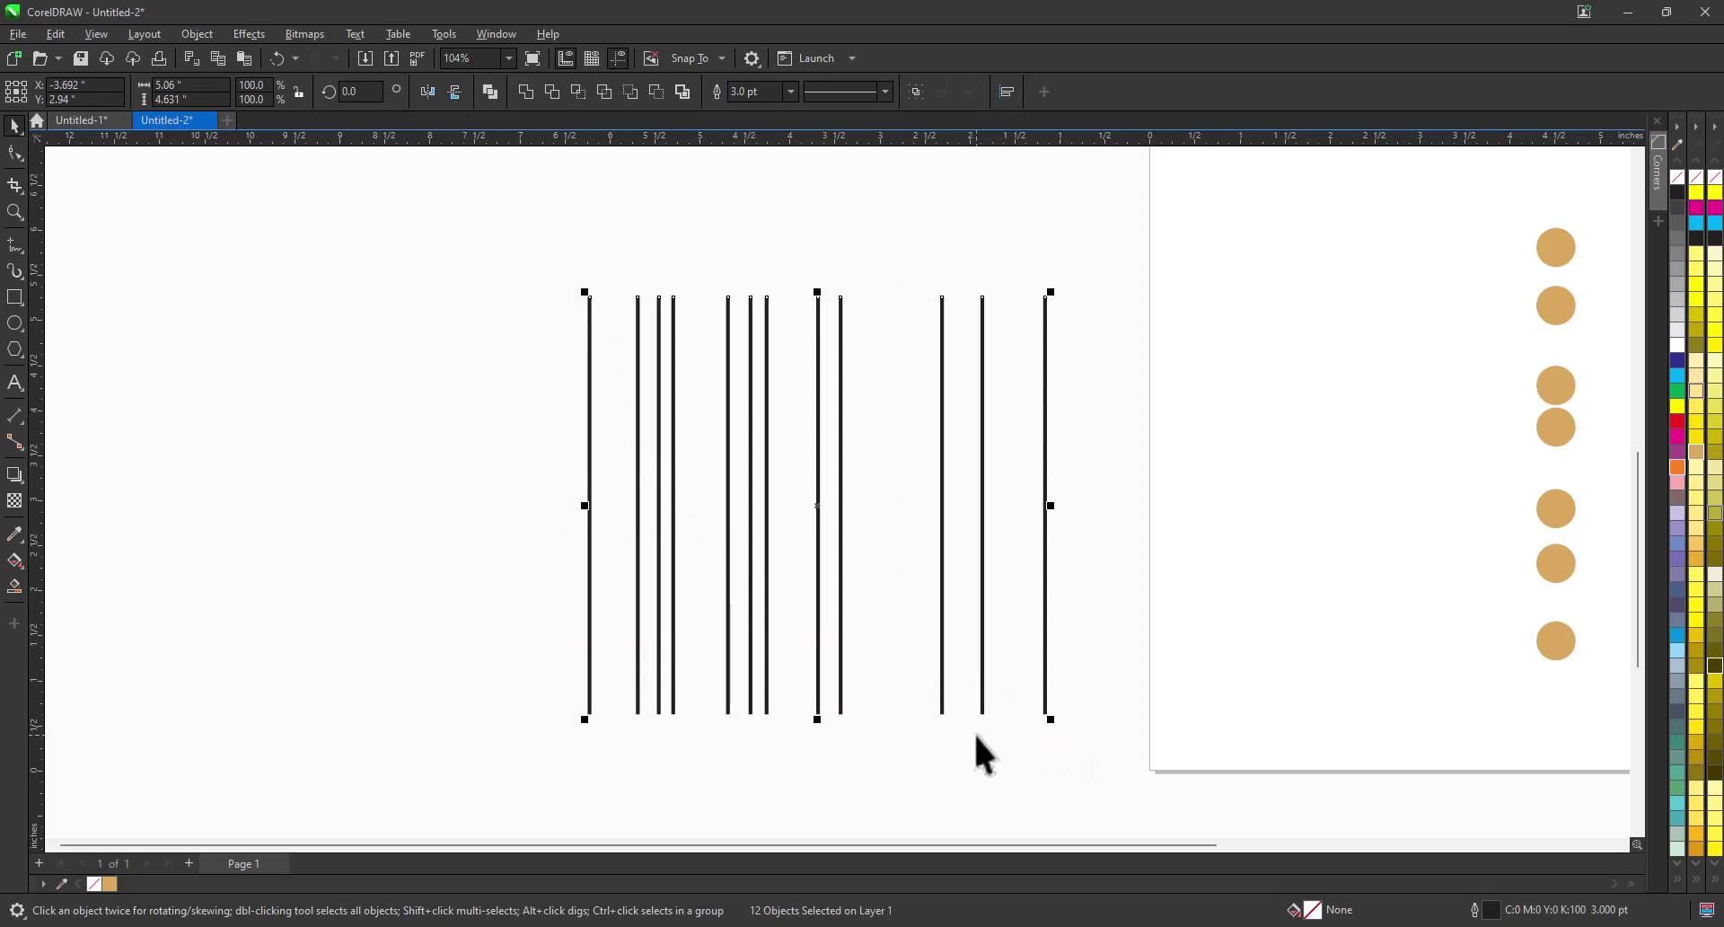
key(shift+e)
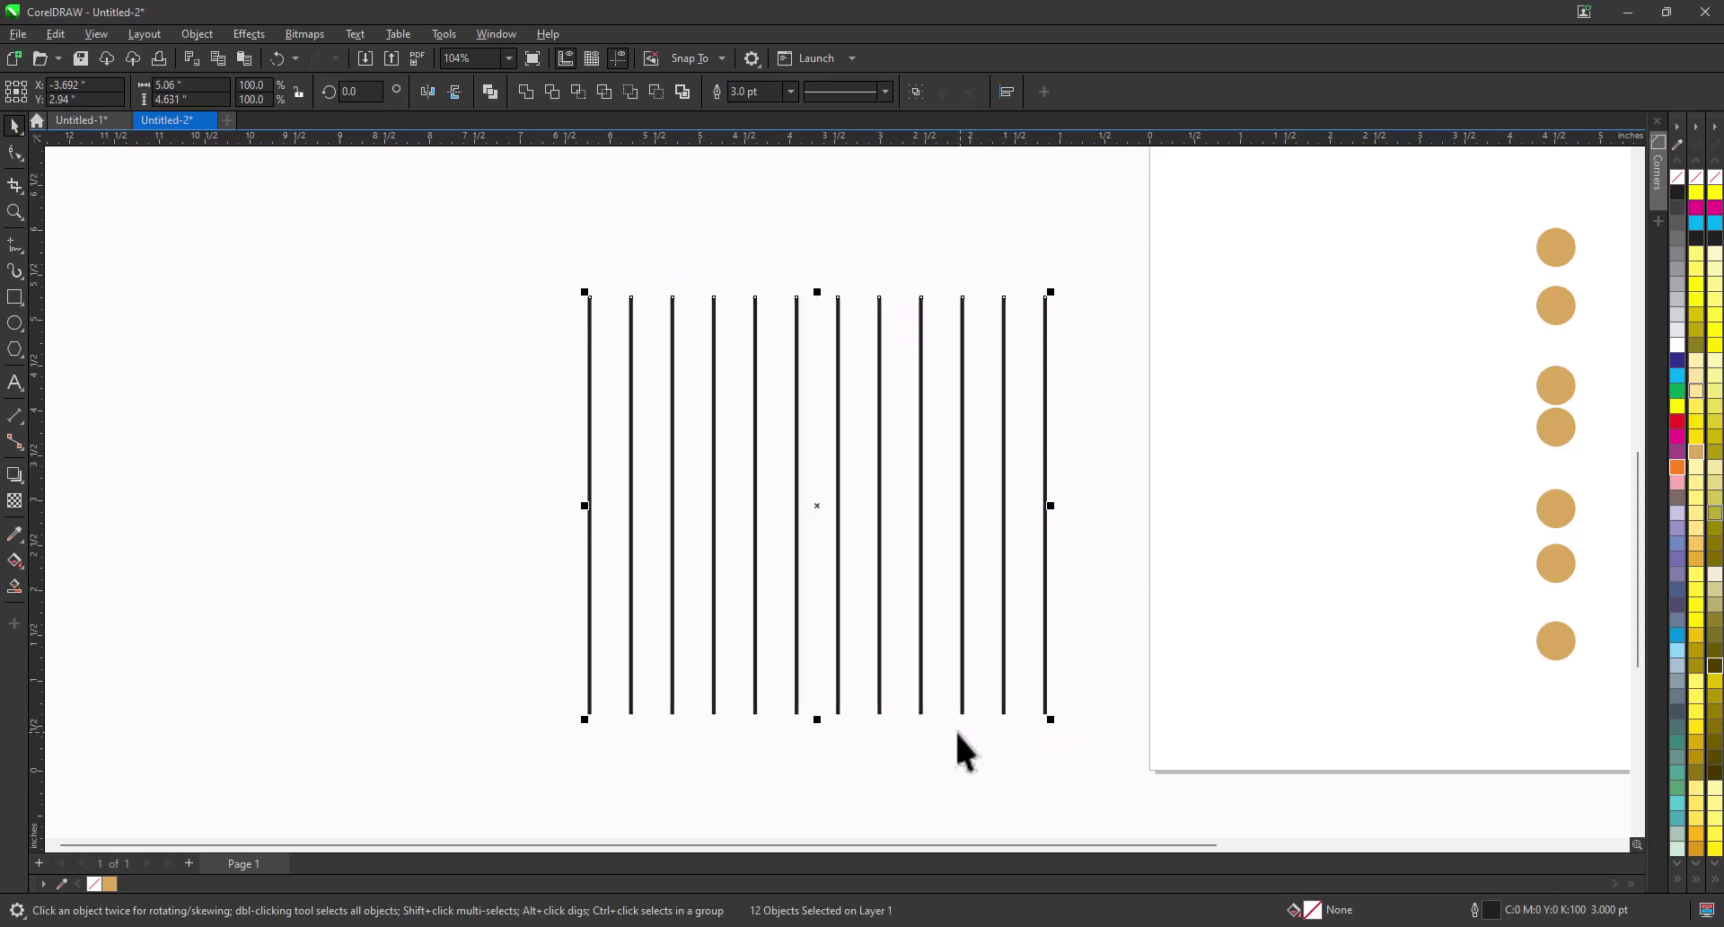
Step: Select the column of tan circles below the squares and distribute them with equal vertical spacing
click(14, 212)
shift+click(542, 432)
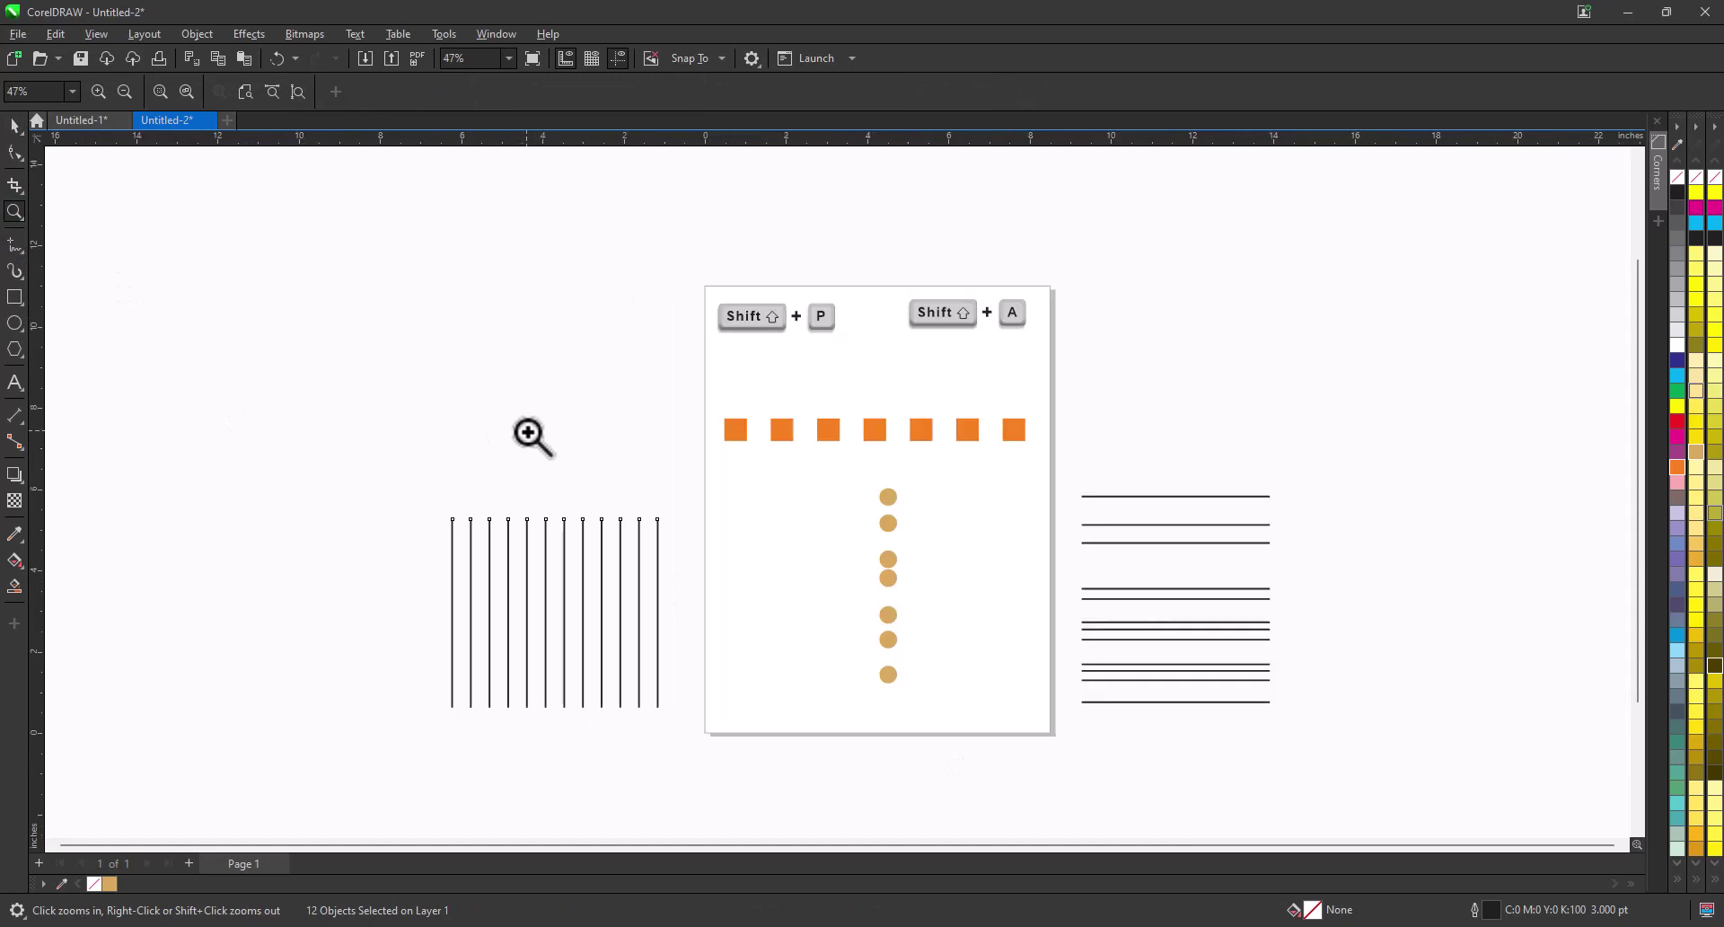
key(space)
key(space)
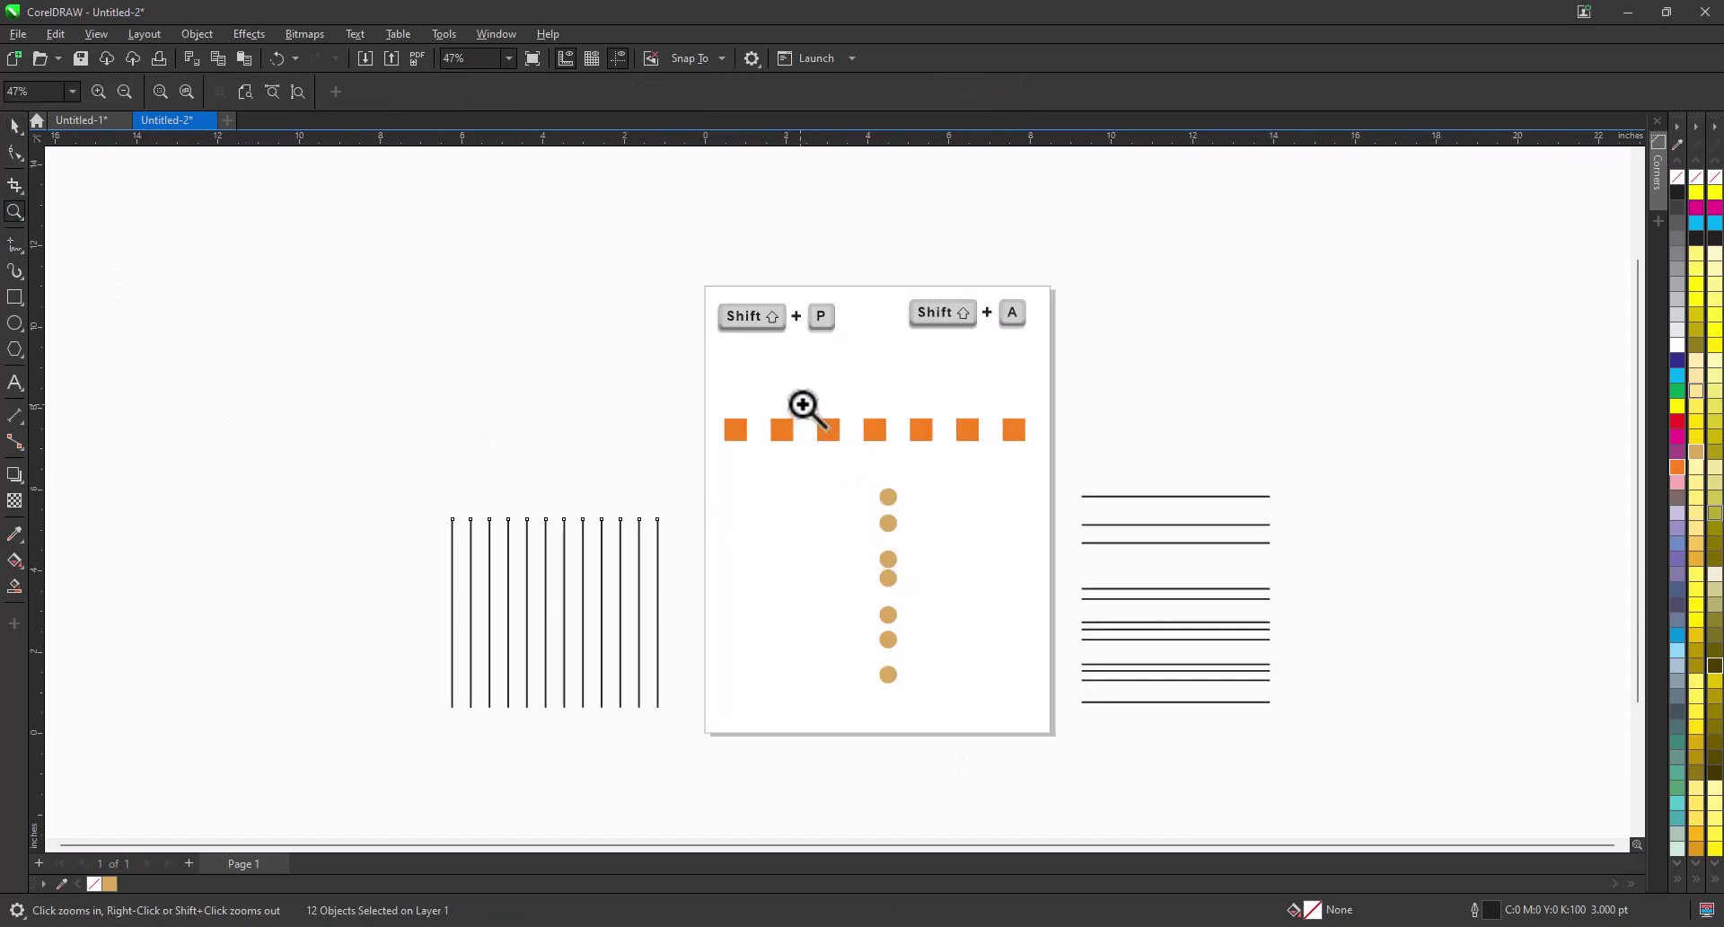
drag(712, 261, 1091, 748)
key(space)
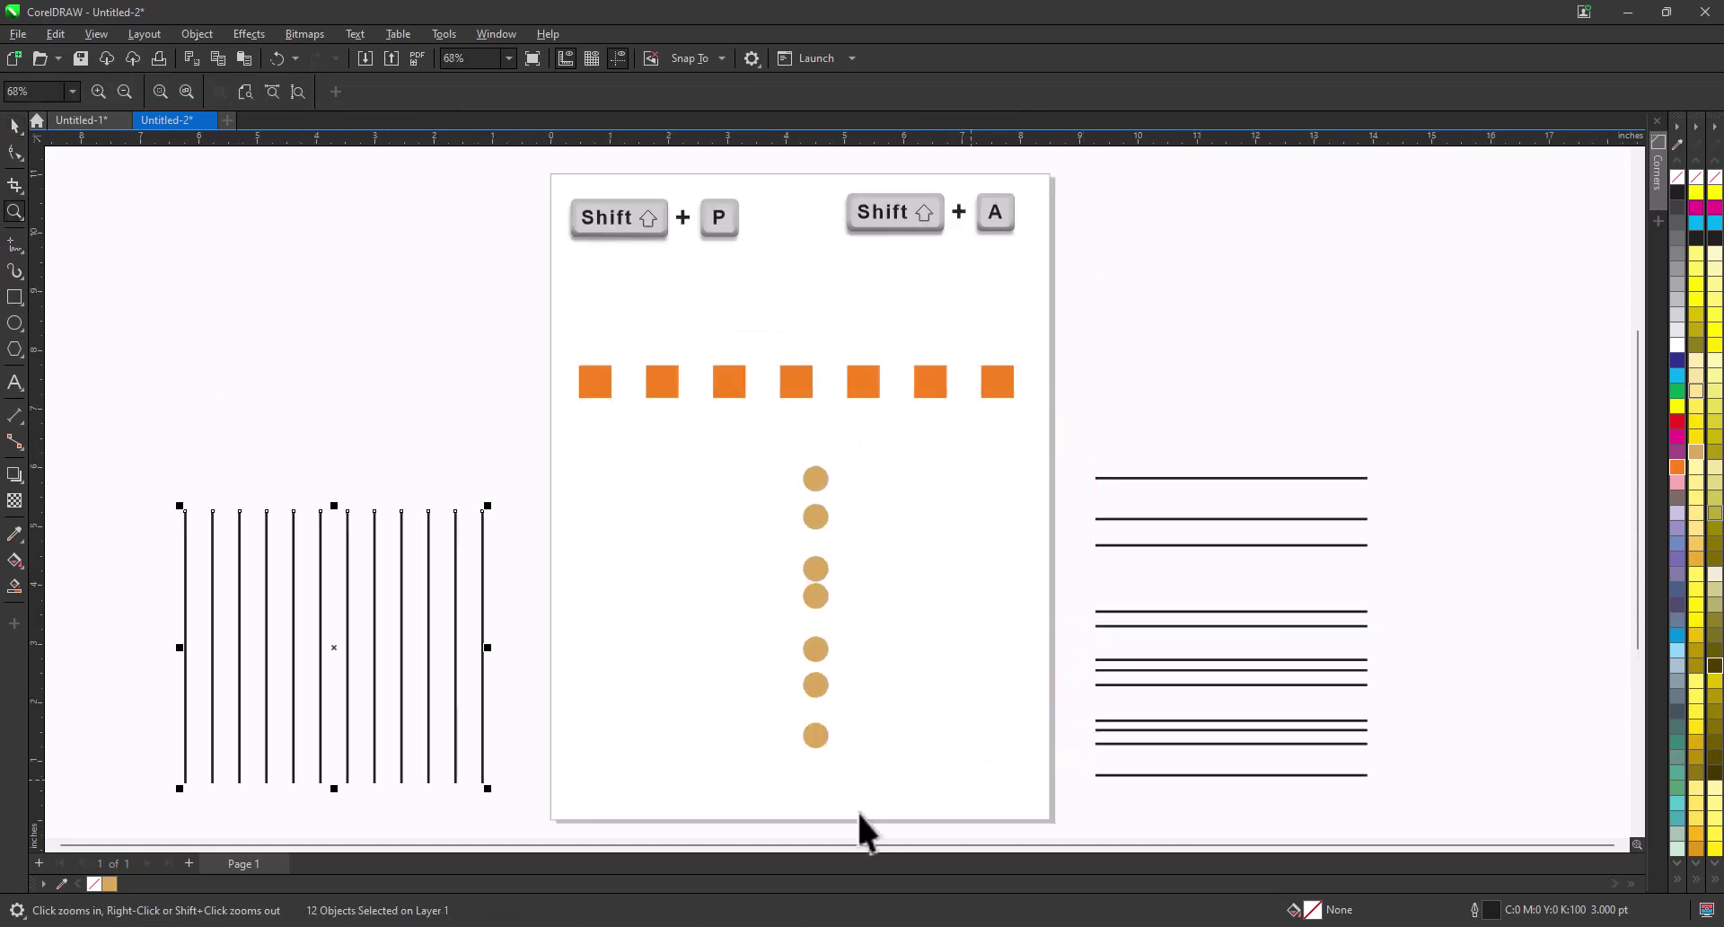
drag(863, 830, 750, 454)
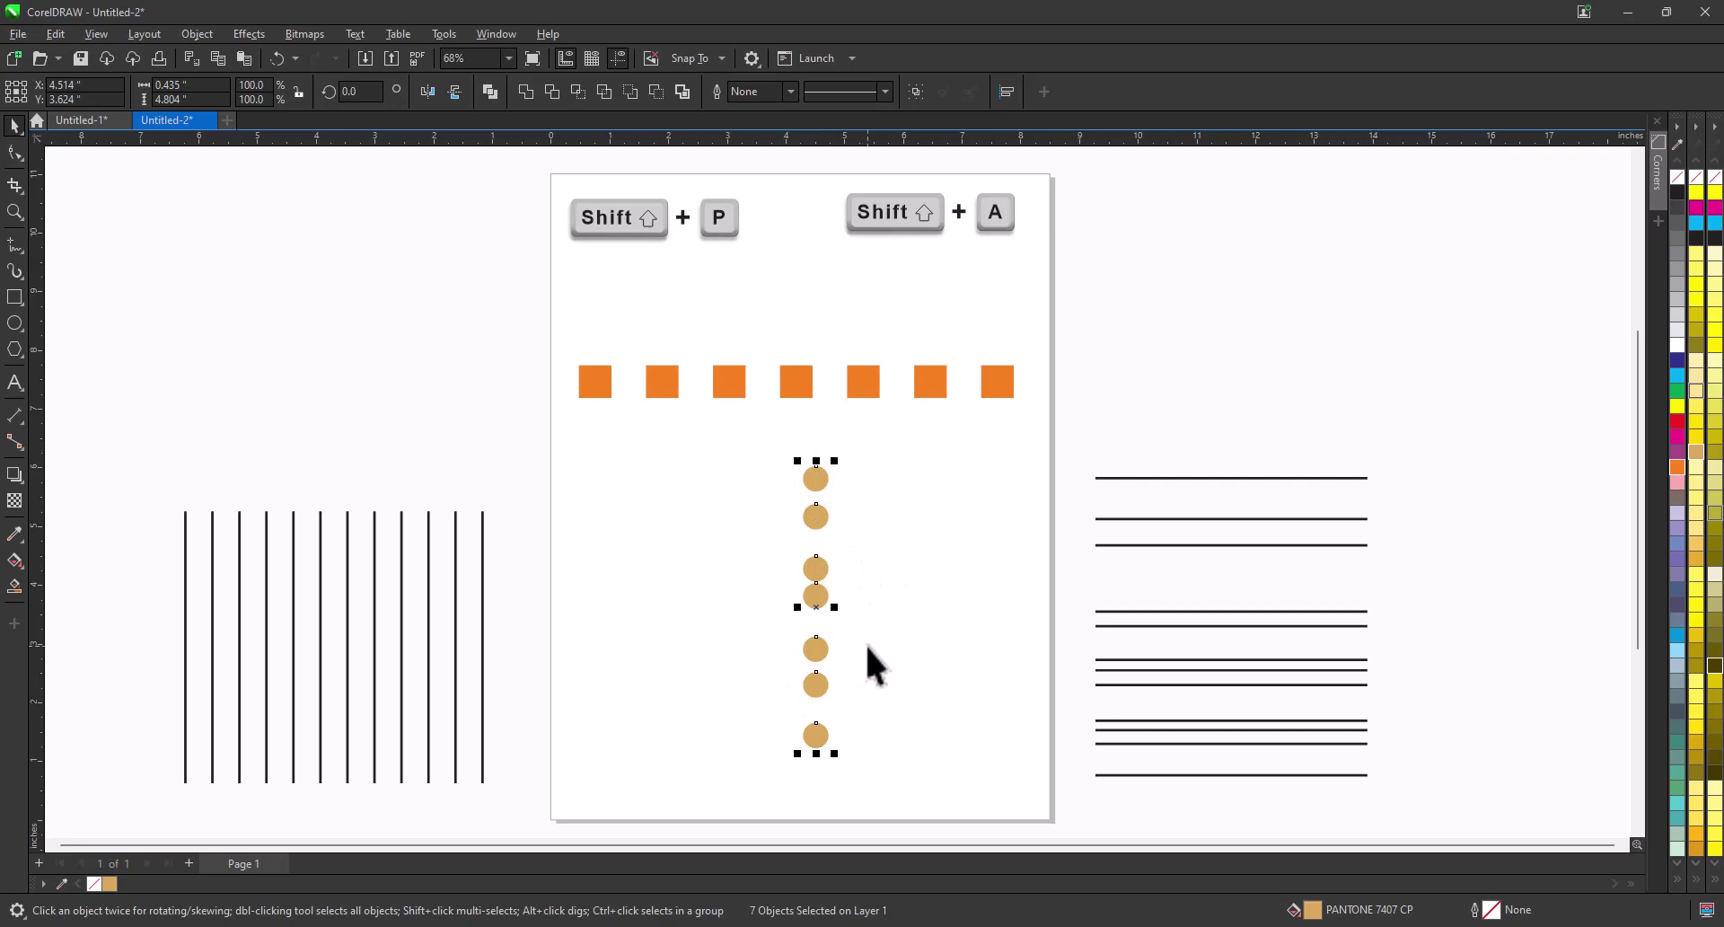
key(shift+a)
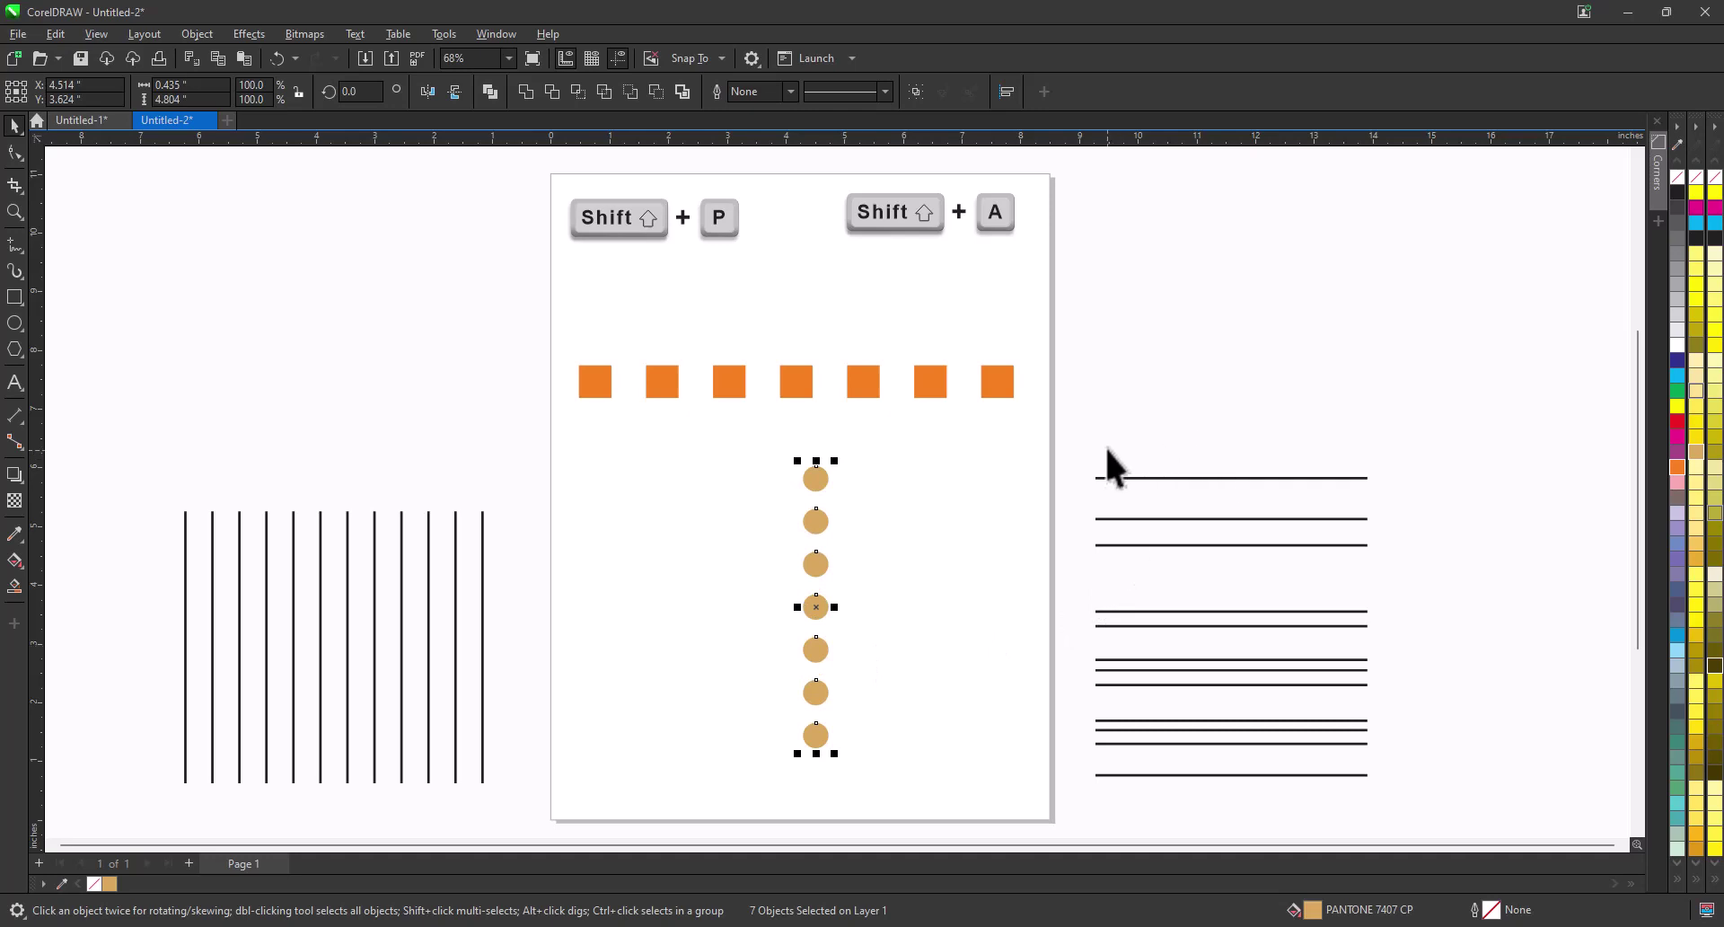
Step: Space the horizontal lines evenly in the vertical direction and move them over the vertical lines to form a grid
drag(1076, 438, 1385, 819)
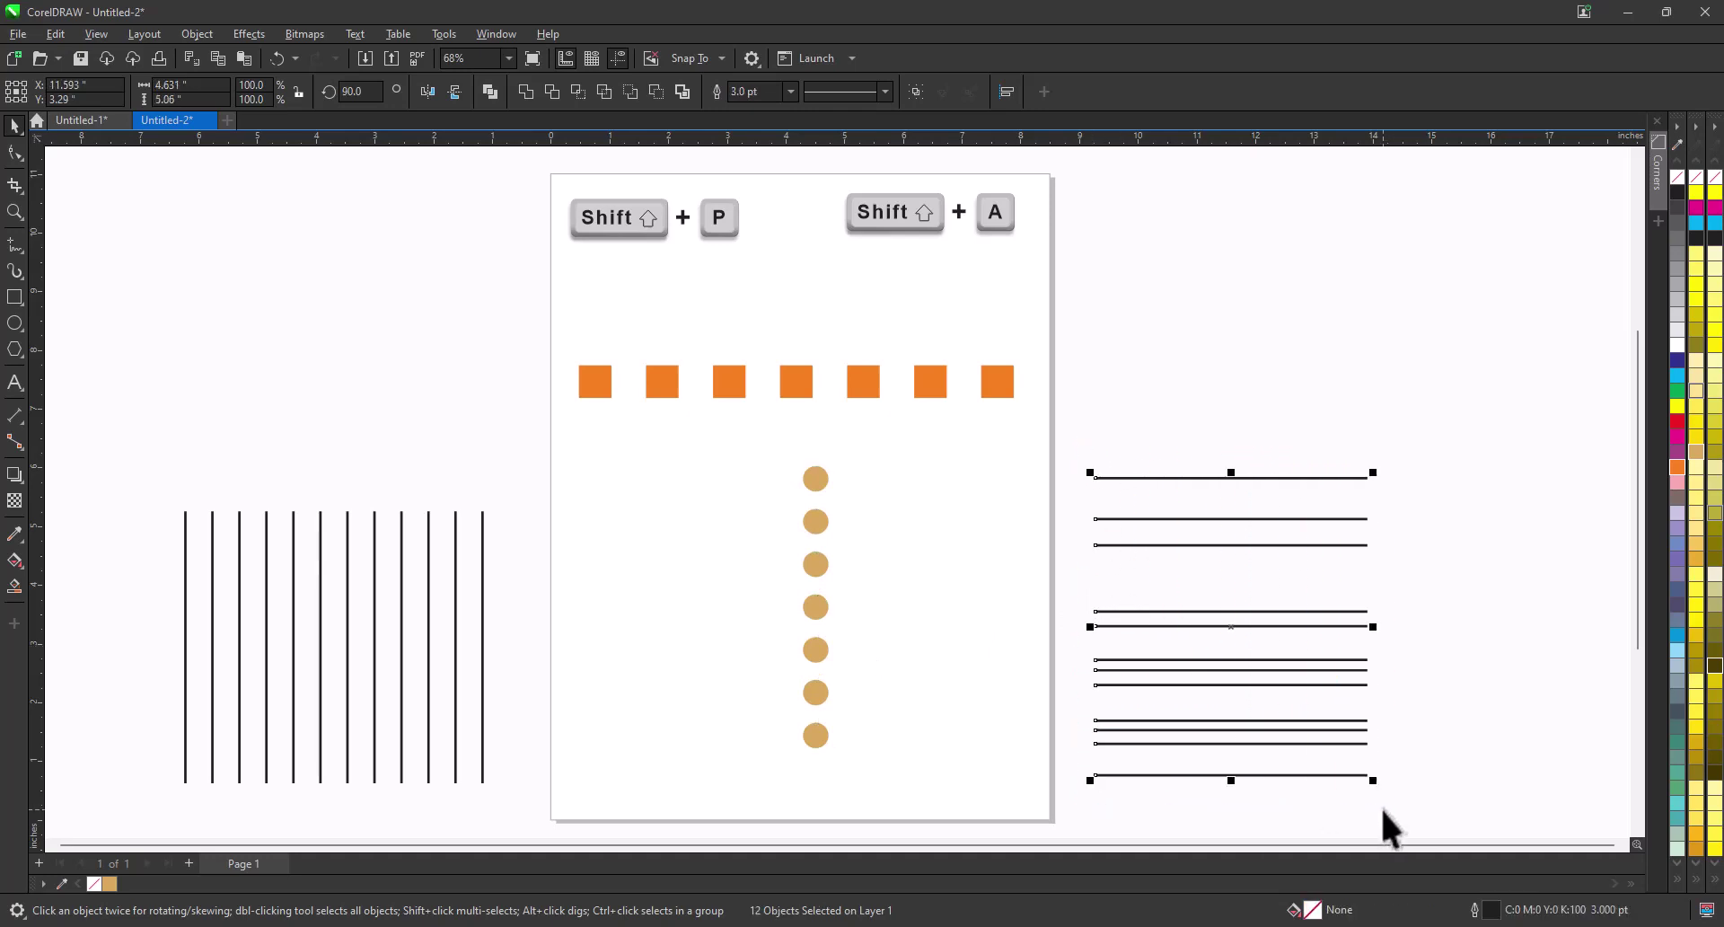
key(shift+a)
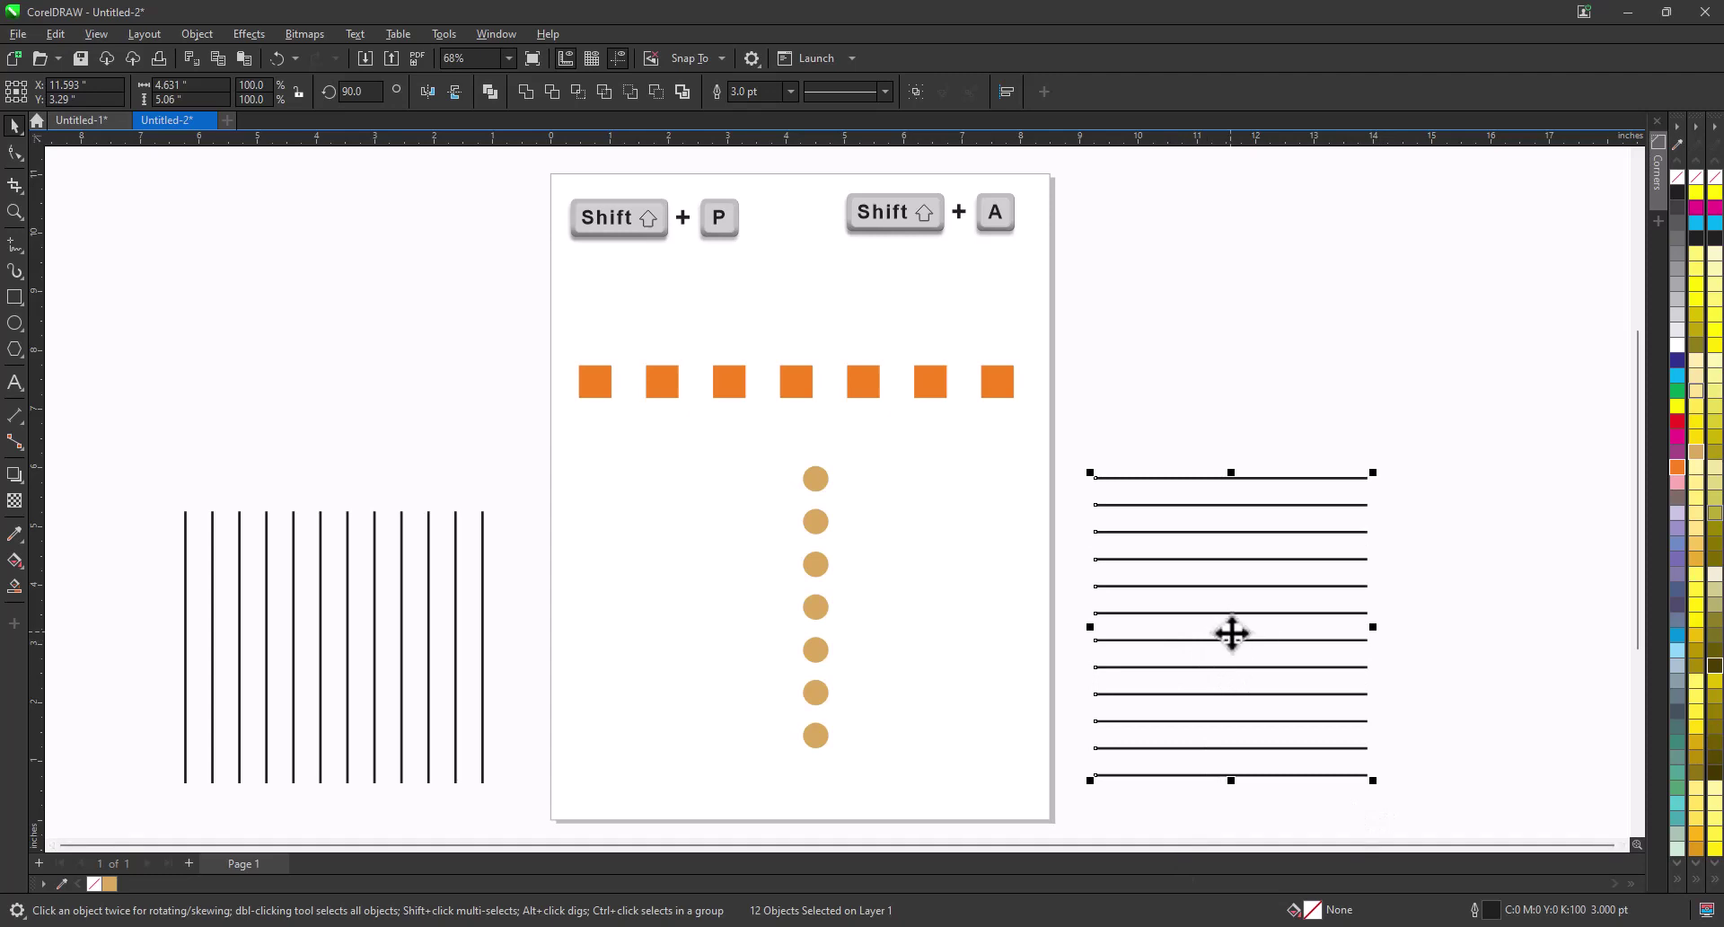
drag(1232, 633, 339, 654)
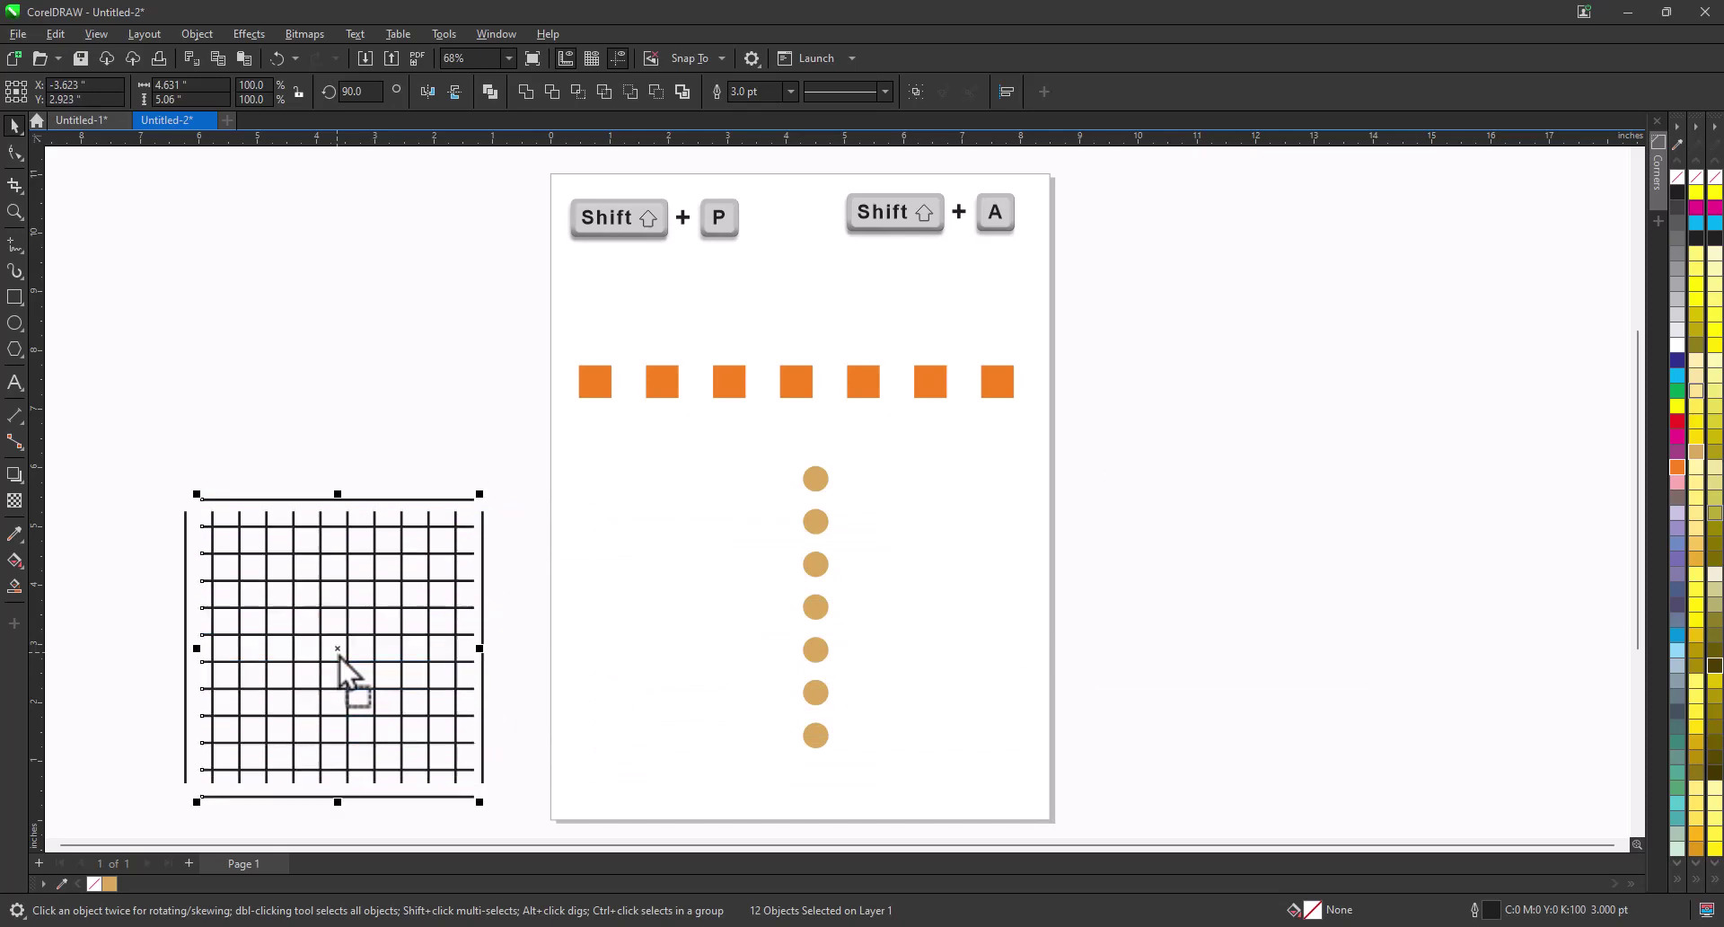
click(723, 341)
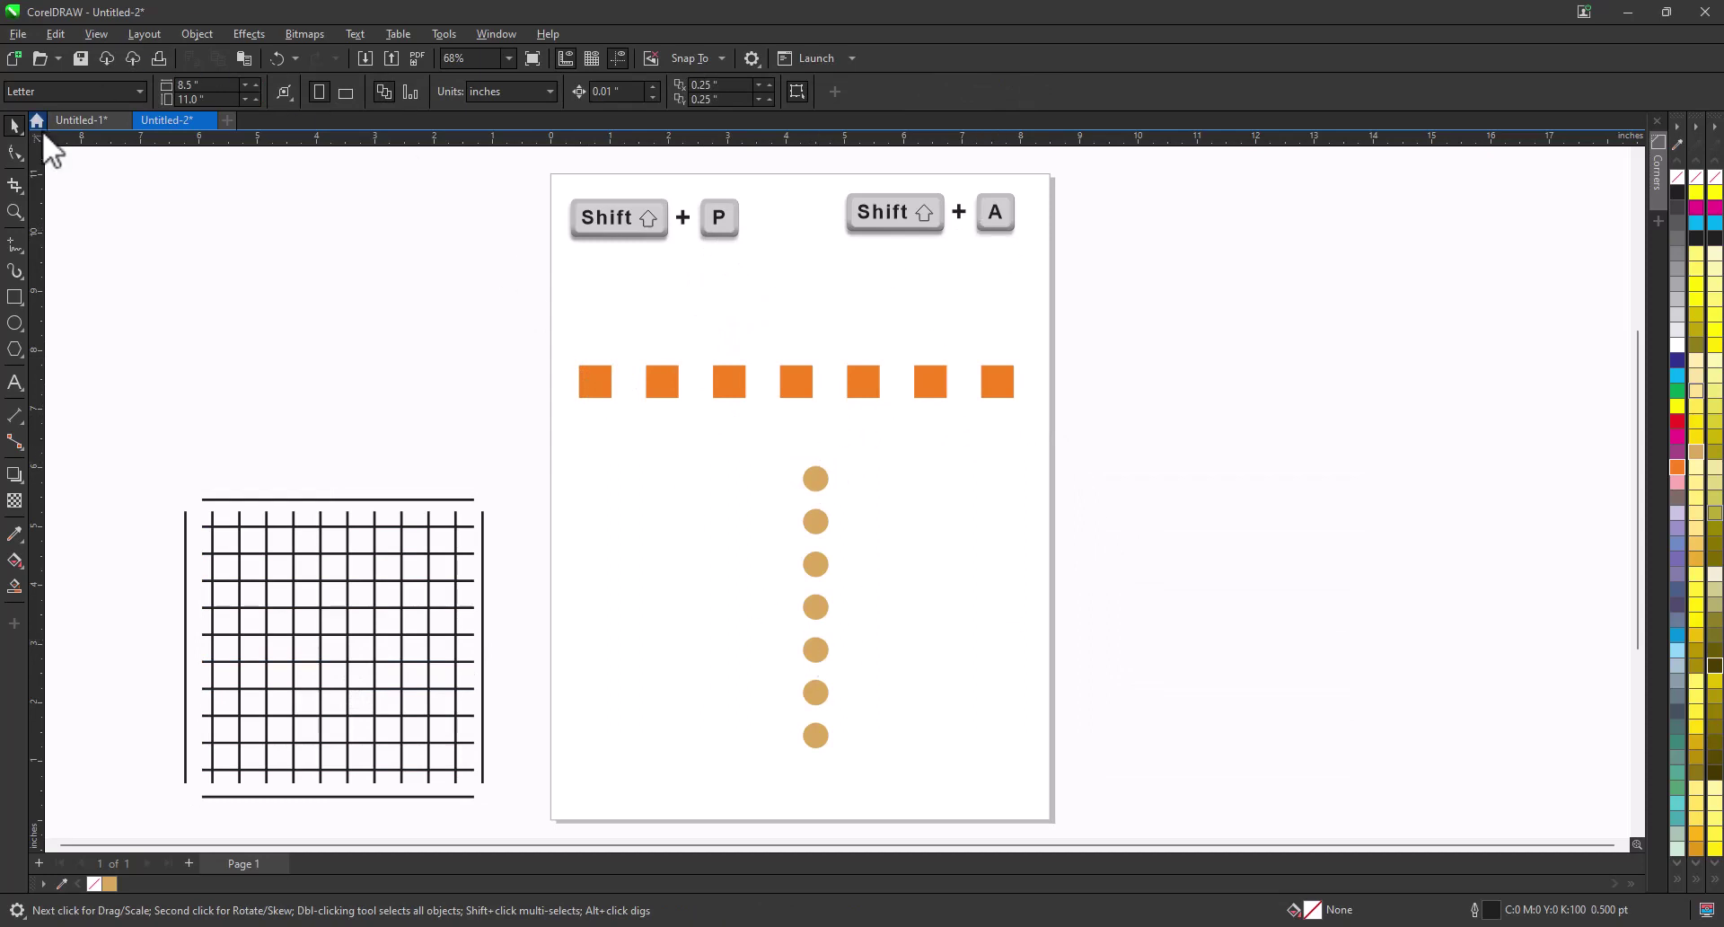
Step: Switch back to the Untitled-1 document to review the text examples and the shortcut graphics above them
click(81, 121)
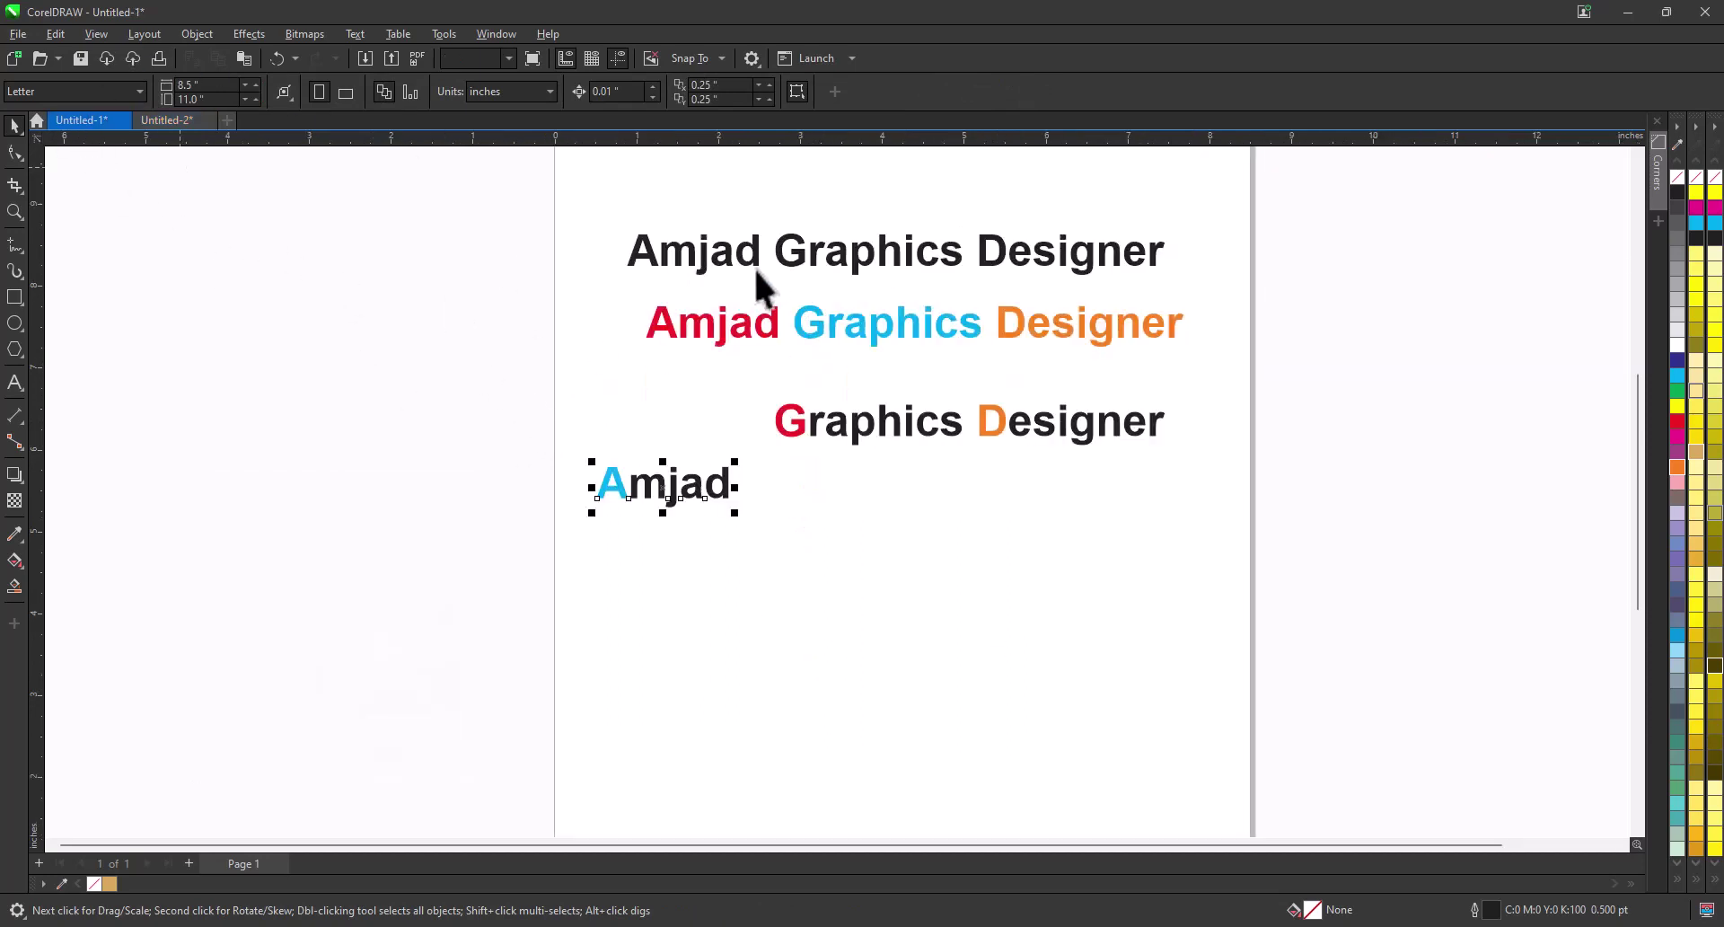
drag(1641, 462, 1631, 409)
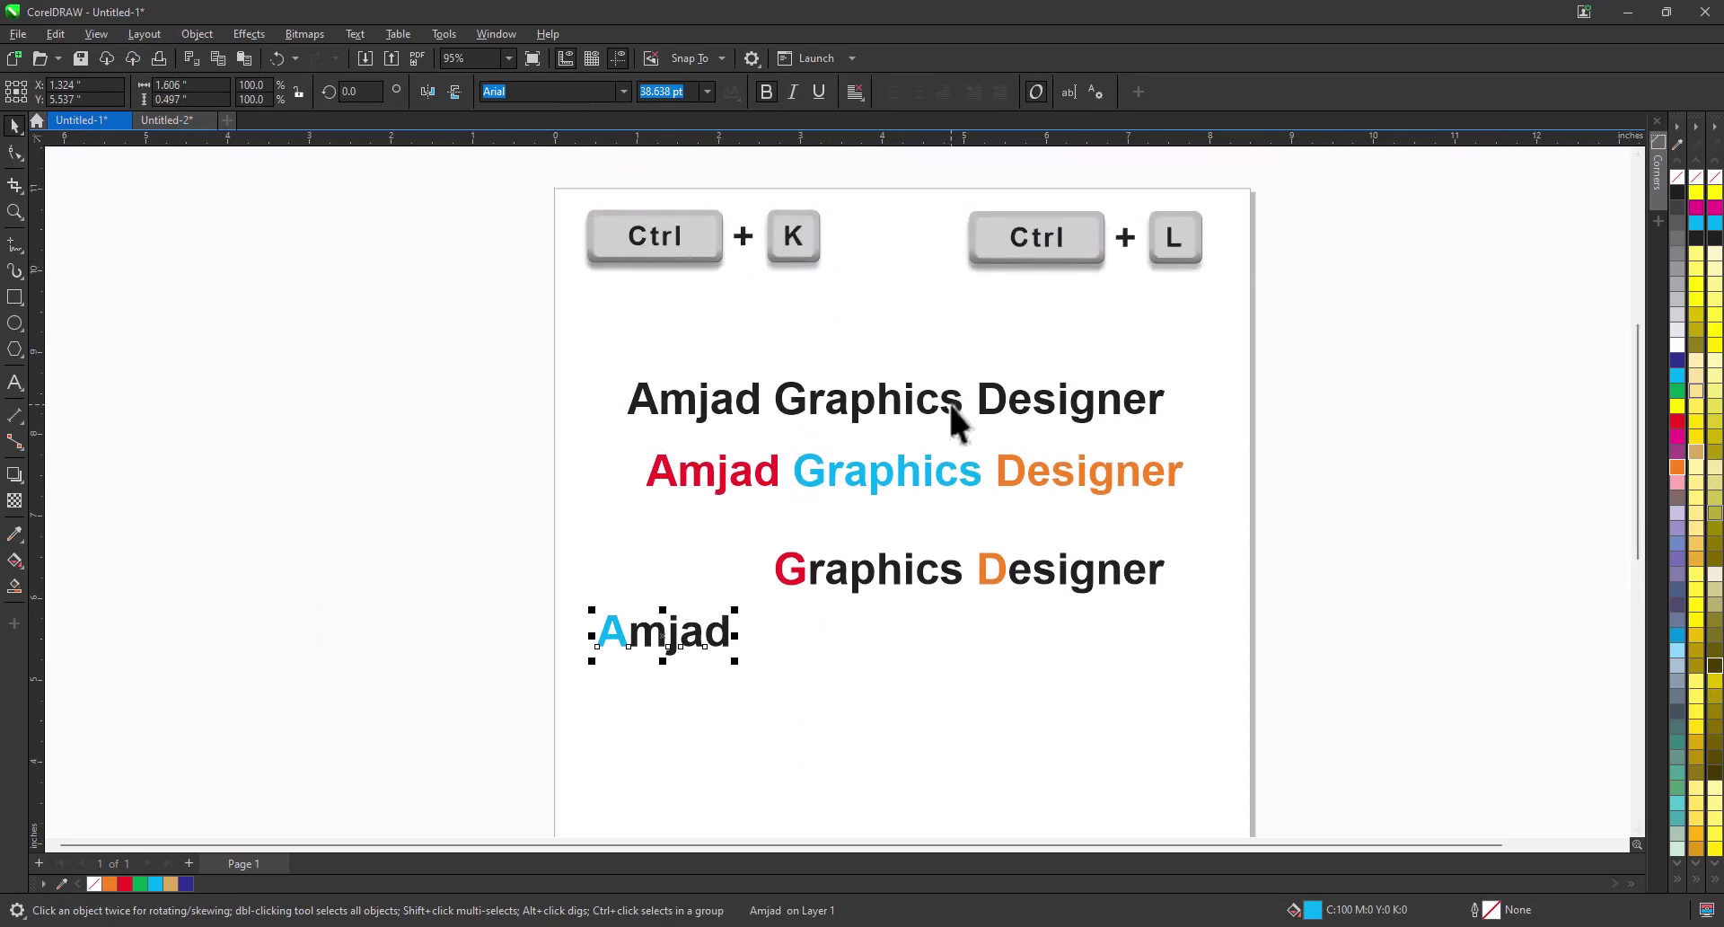